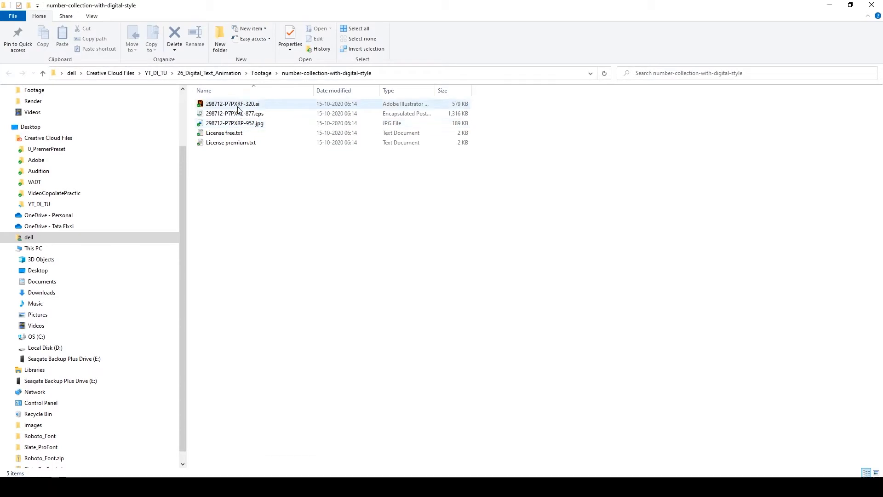
Step: Open the artwork file 298712-P7PXRF-320.ai in Illustrator and display its layers
click(237, 104)
click(238, 113)
click(241, 124)
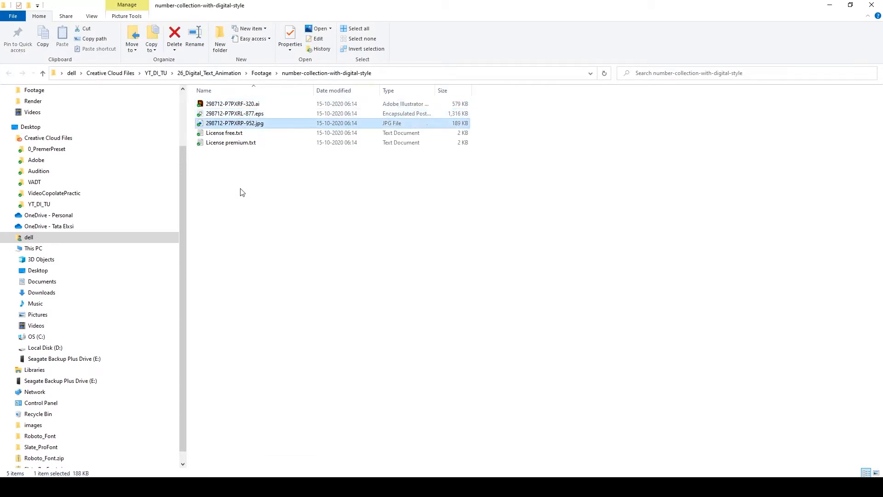
click(241, 191)
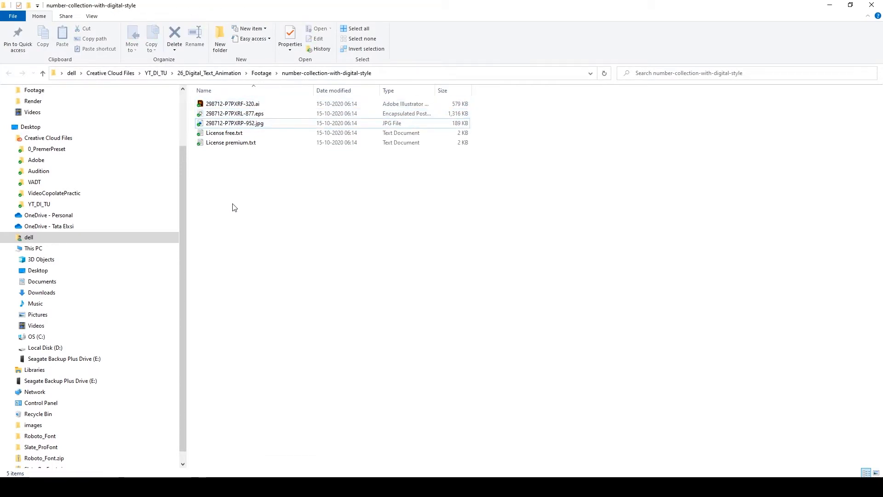
double_click(243, 104)
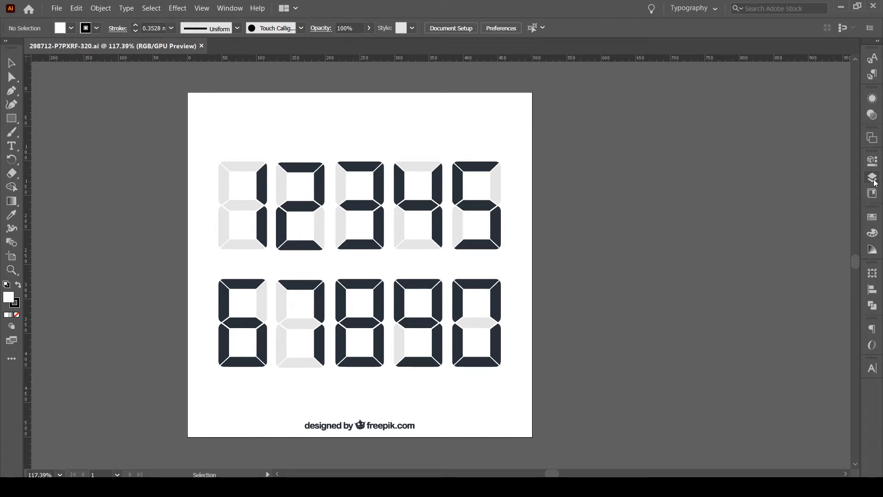
click(872, 178)
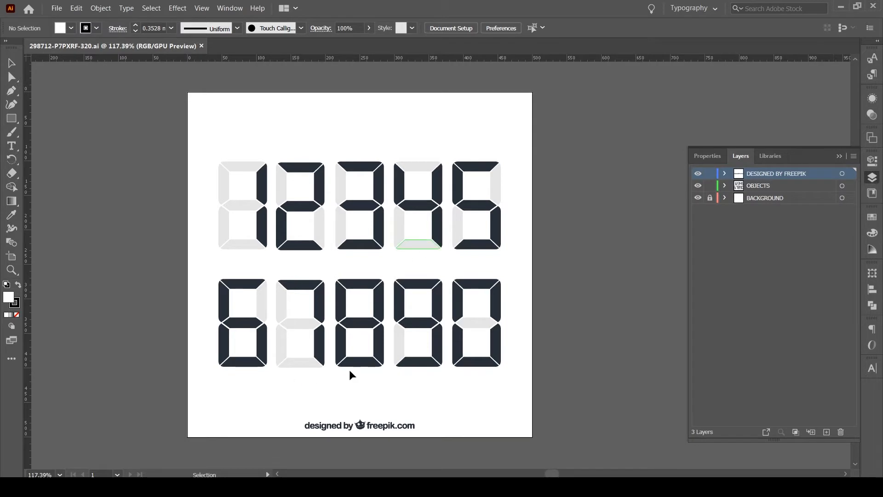
drag(272, 270, 324, 248)
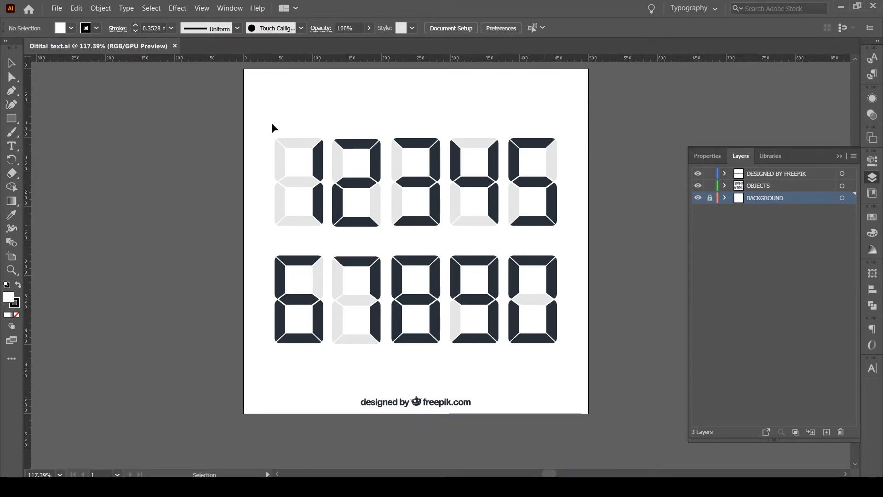
Step: Examine how each of the ten digits in the two rows is grouped
click(290, 143)
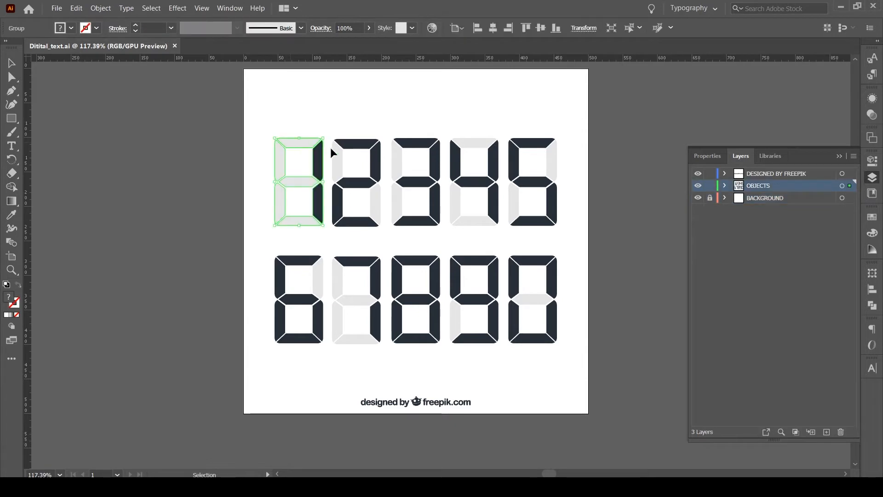
click(354, 147)
click(422, 147)
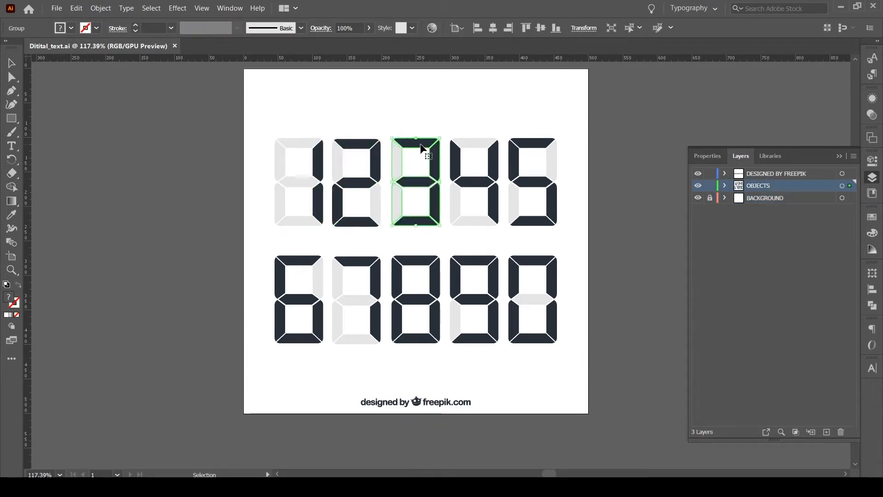
click(473, 149)
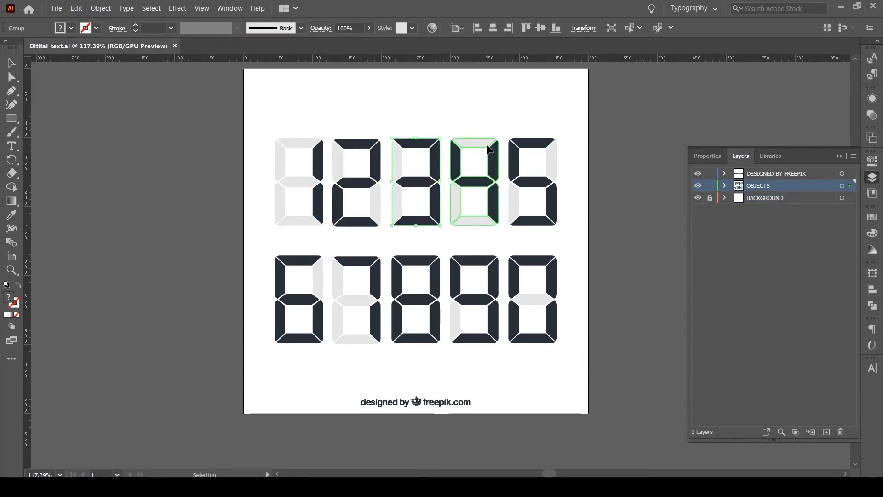
click(528, 152)
click(310, 270)
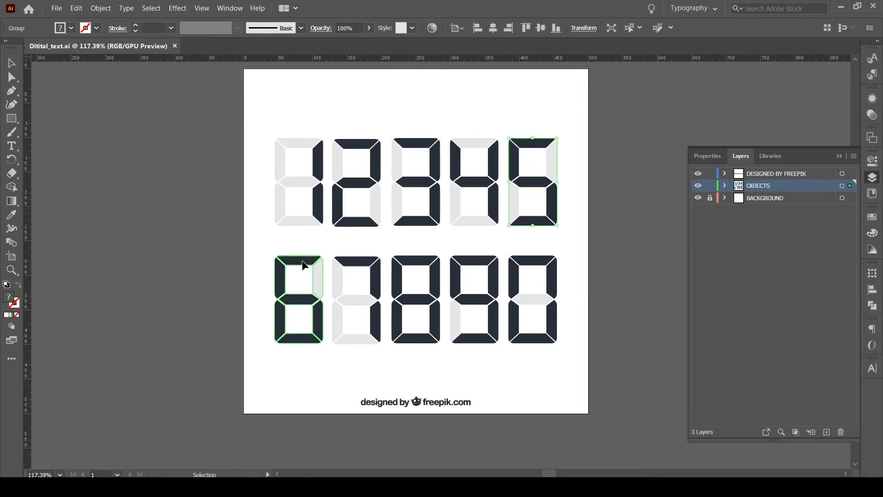
click(356, 264)
click(403, 266)
click(470, 267)
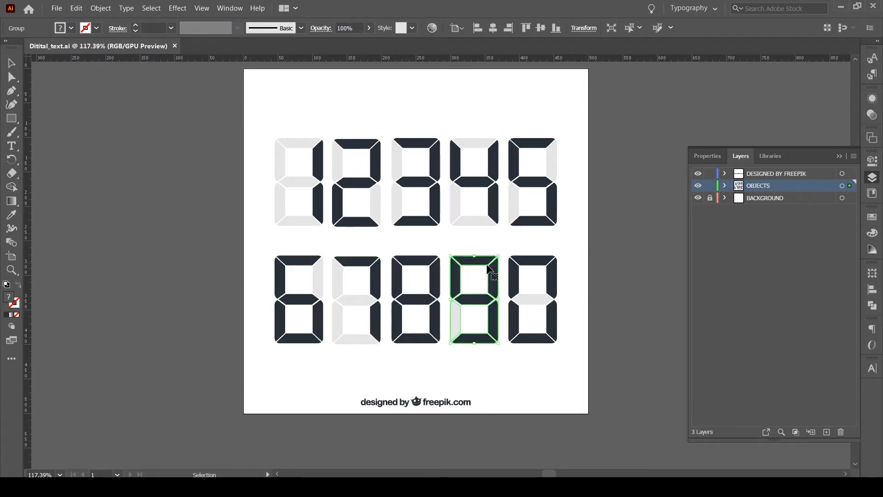
click(536, 268)
click(614, 284)
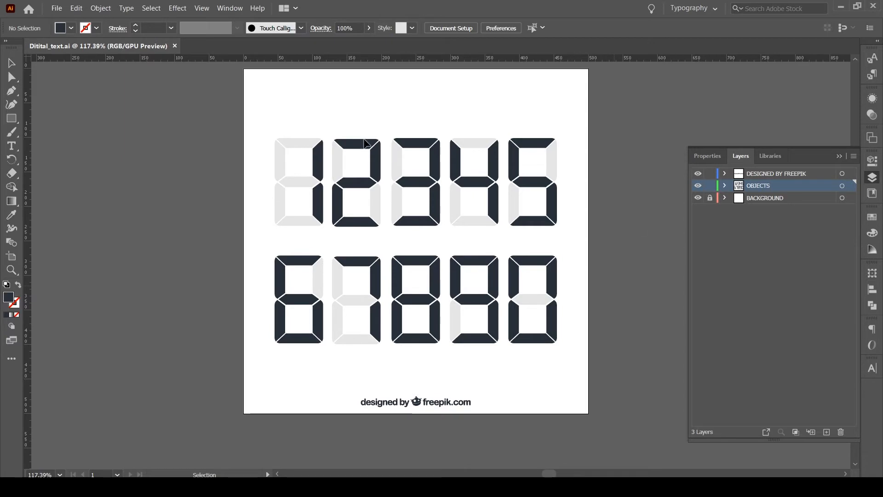
Step: Cut all ten digit groups and paste them in place onto a new layer above OBJECTS
drag(186, 100, 603, 372)
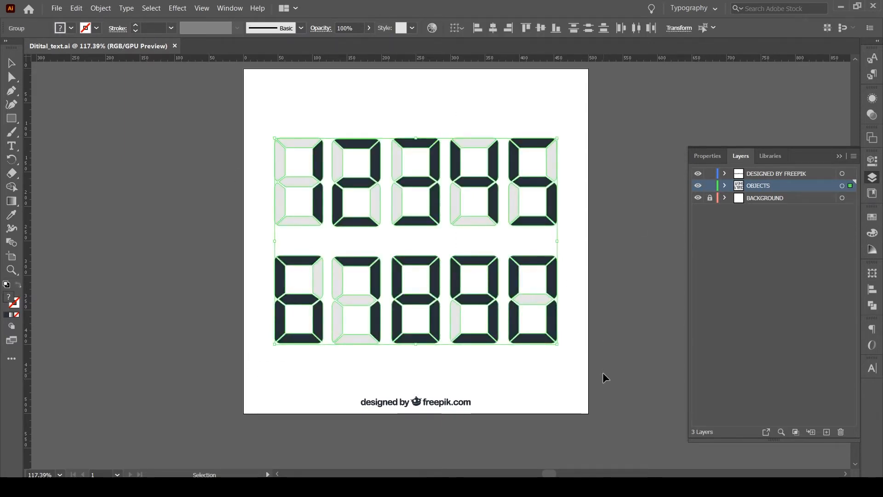
key(Delete)
click(826, 431)
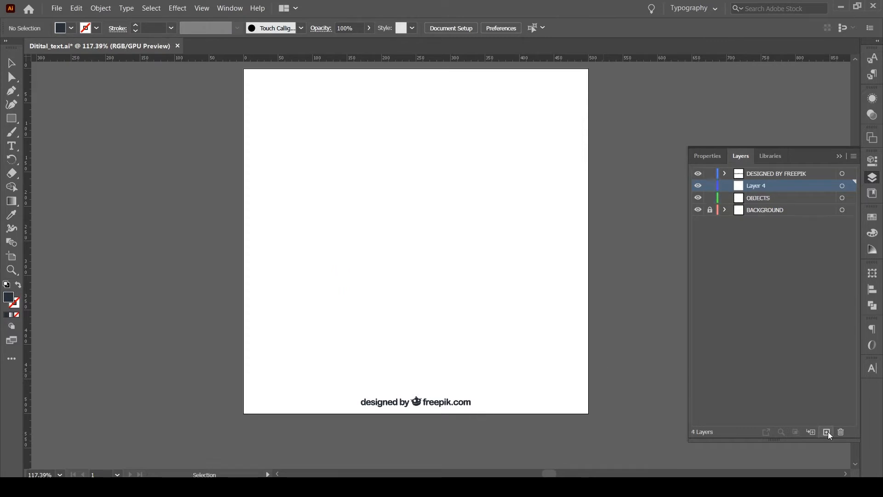
key(ctrl+f)
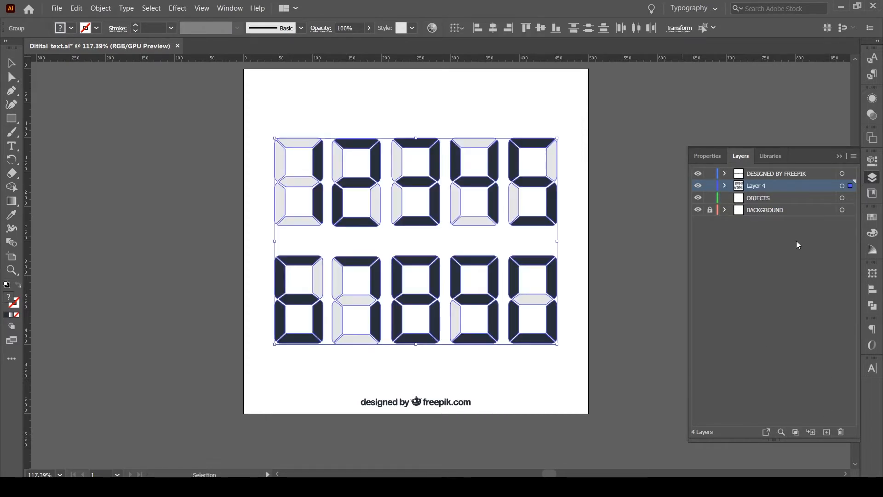
Step: Delete the OBJECTS, BACKGROUND and DESIGNED BY FREEPIK layers, leaving only the layer with the digits
click(773, 198)
shift+click(771, 209)
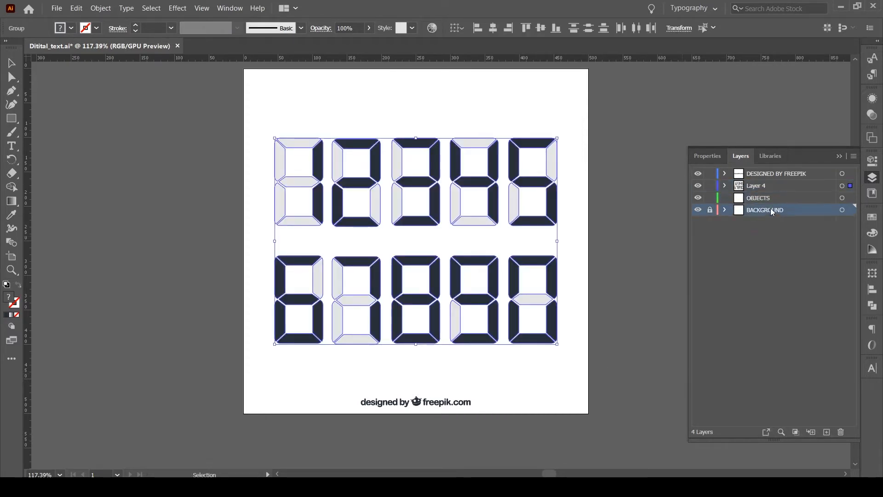
click(841, 432)
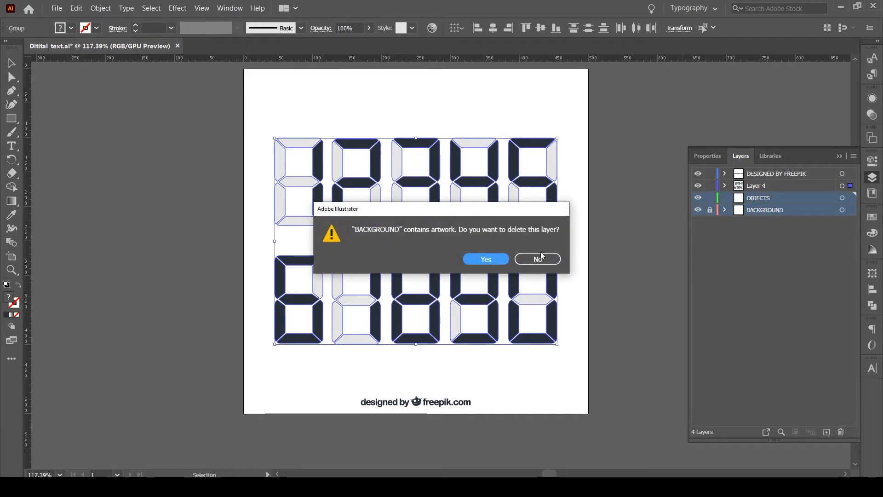
click(473, 260)
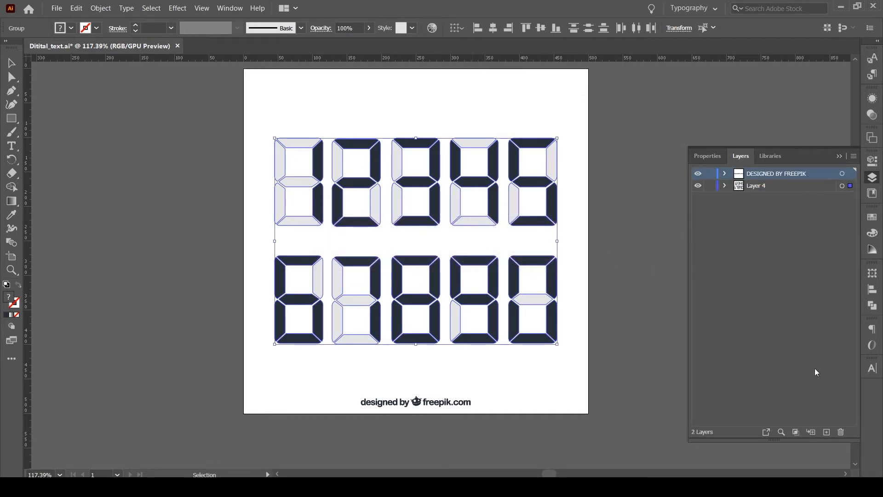
click(840, 433)
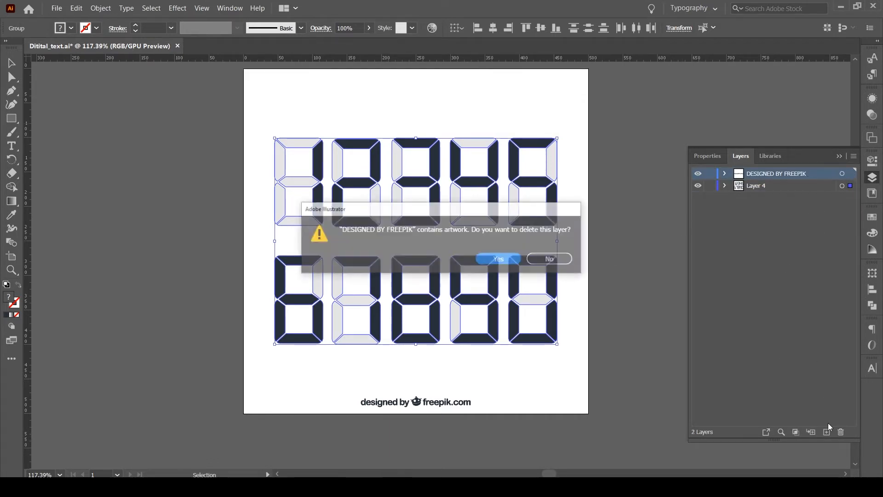
click(483, 261)
click(633, 316)
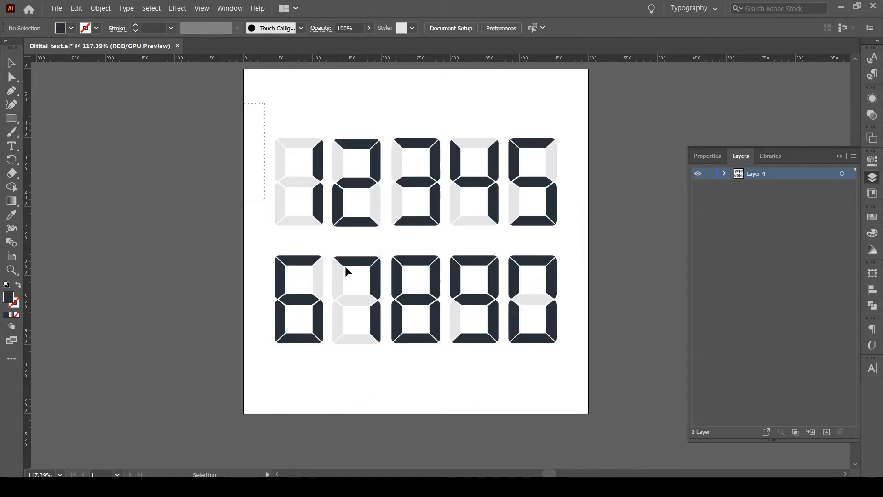
Step: Stack all ten digits on one another by aligning their horizontal and vertical centers
key(ctrl+a)
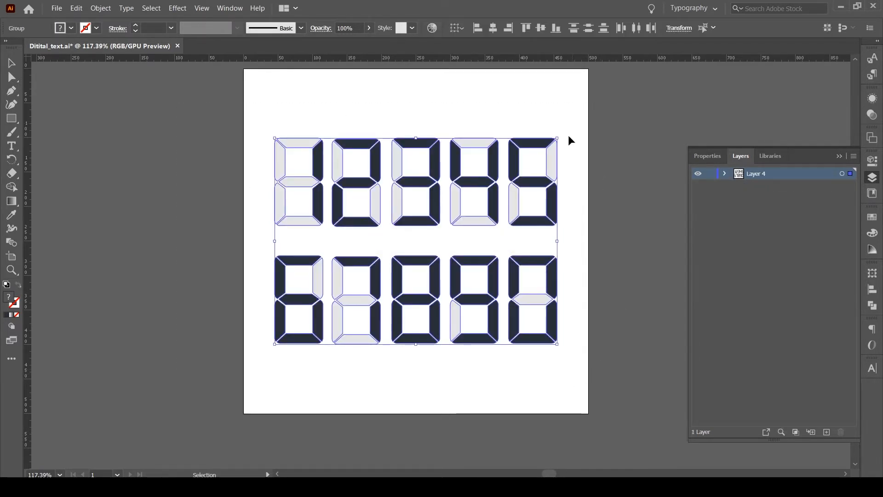
click(496, 29)
click(540, 29)
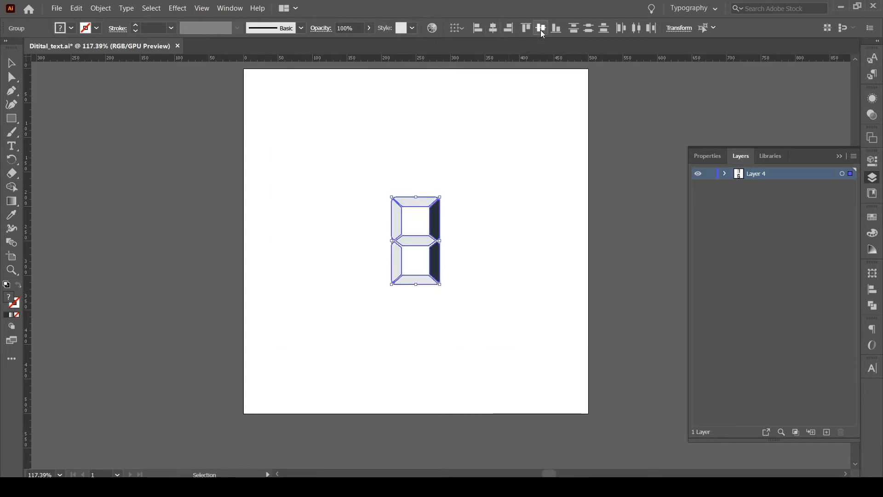
click(496, 266)
key(space)
drag(478, 218, 522, 236)
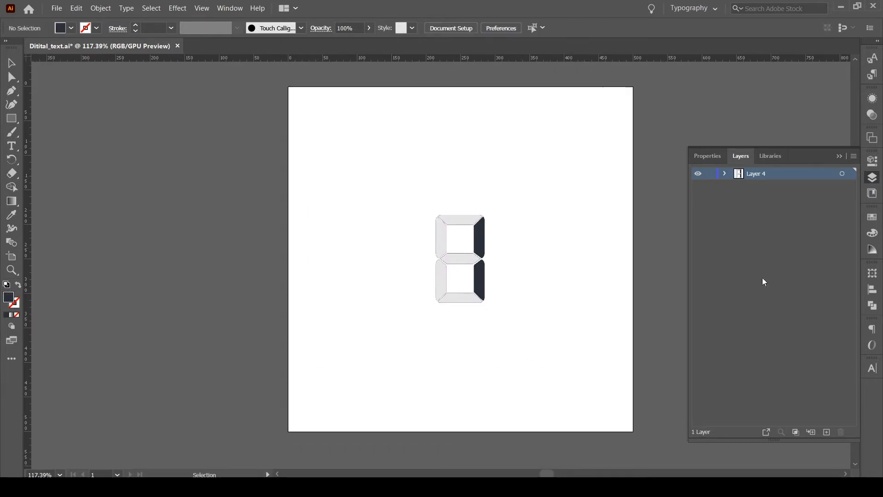
Step: Examine the digit groups contained in Layer 4
click(724, 174)
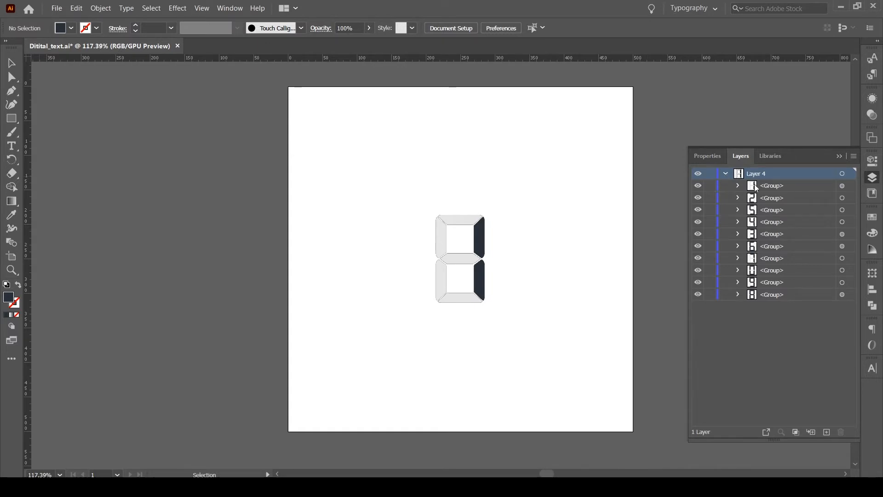
click(794, 186)
click(787, 197)
click(784, 211)
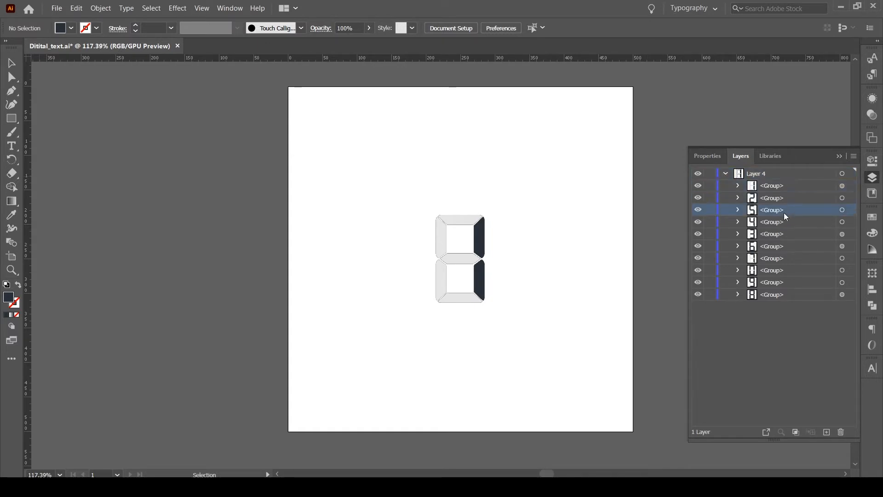
click(781, 299)
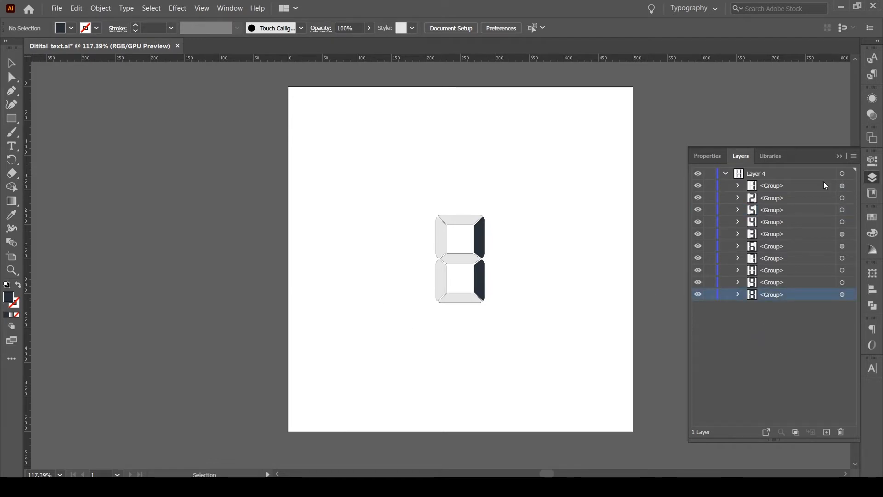
click(727, 174)
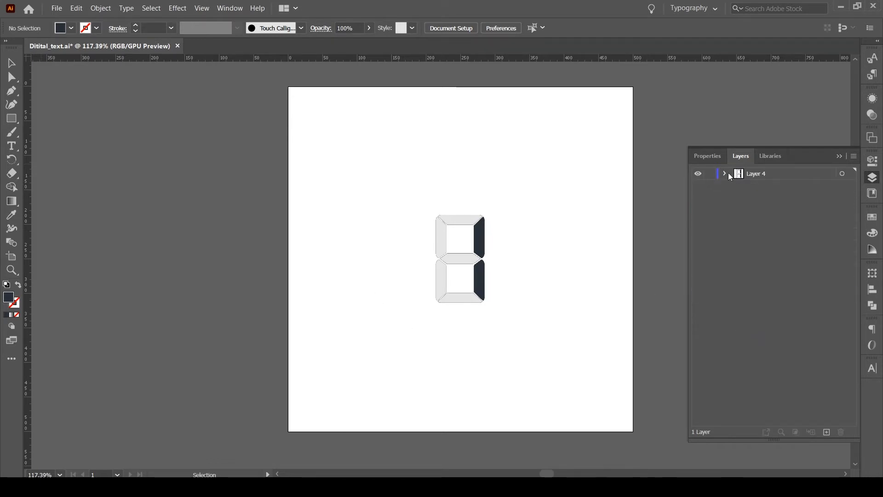
Step: Release the digit groups of Layer 4 to separate layers with Release to Layers (Sequence)
click(726, 173)
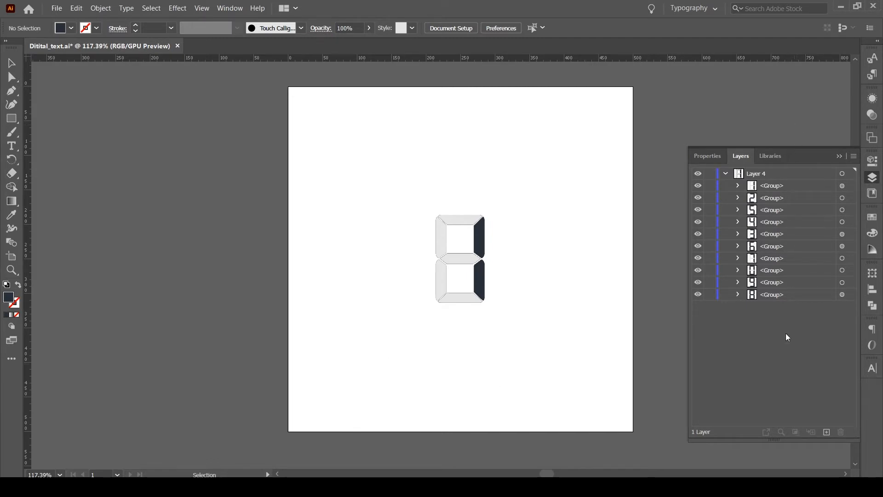
click(787, 178)
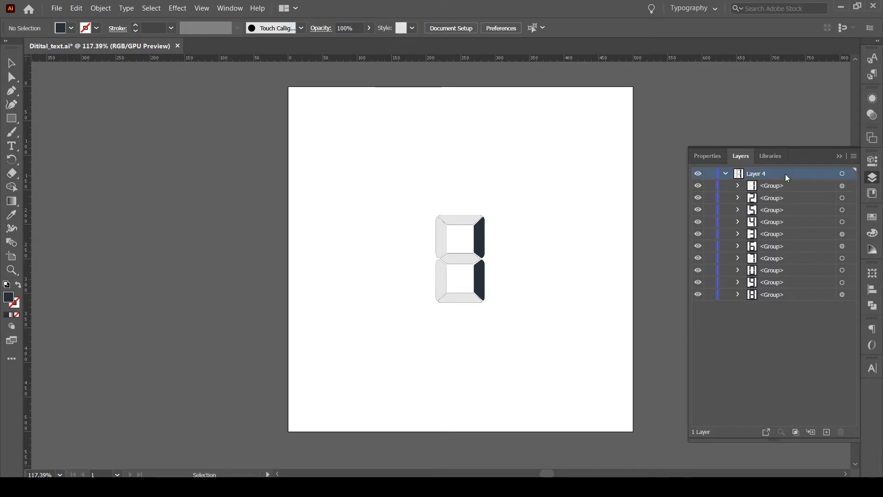
click(853, 156)
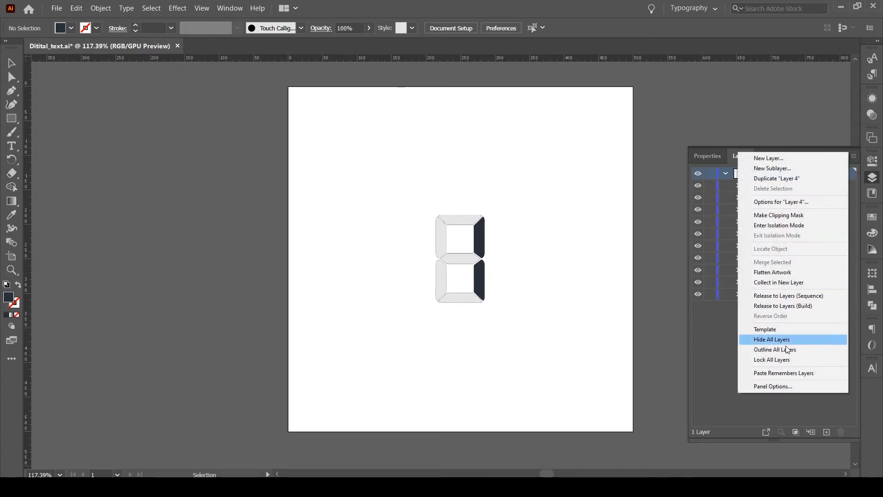
click(786, 299)
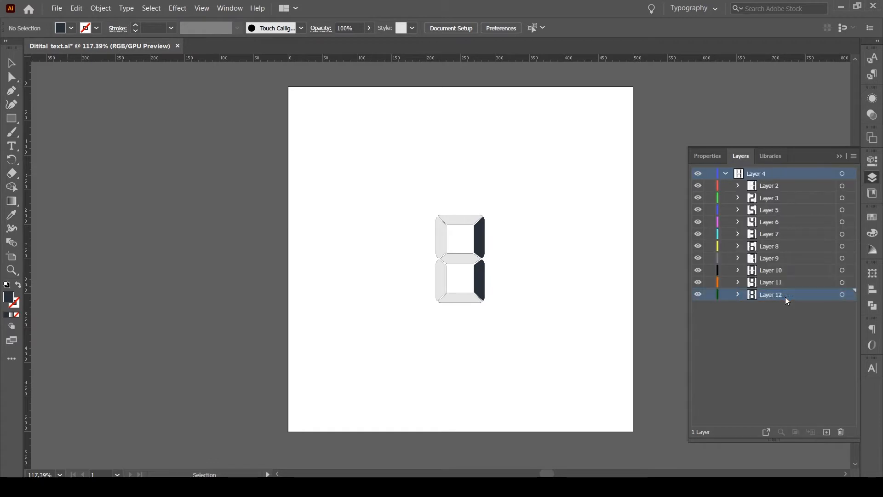
Step: Move the ten digit layers out of Layer 4 to the top level and delete the empty Layer 4
click(777, 186)
shift+click(784, 295)
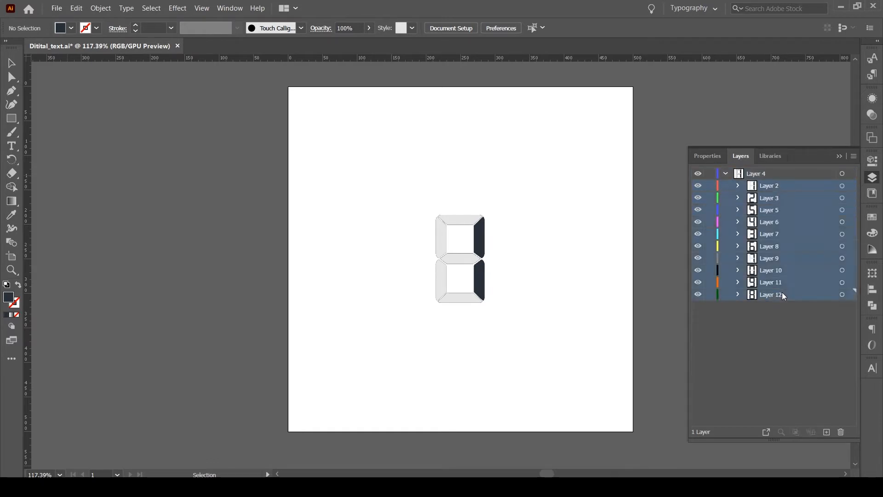
drag(797, 188, 795, 168)
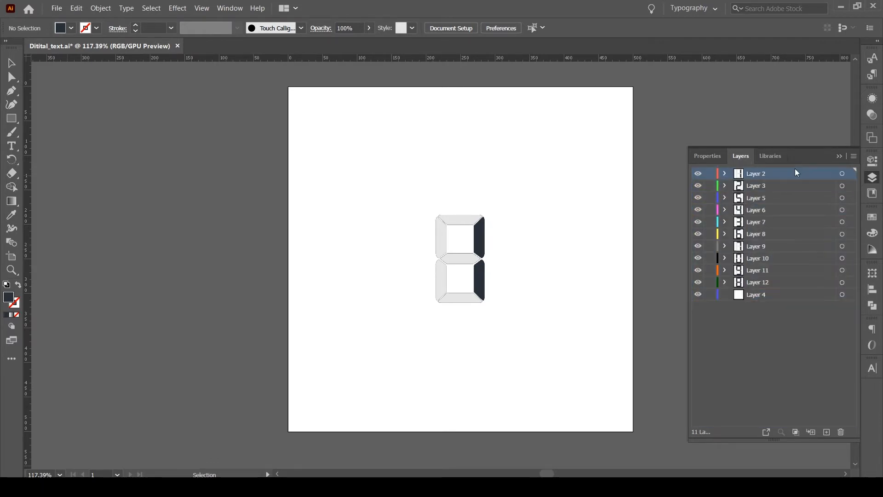
click(783, 296)
click(842, 432)
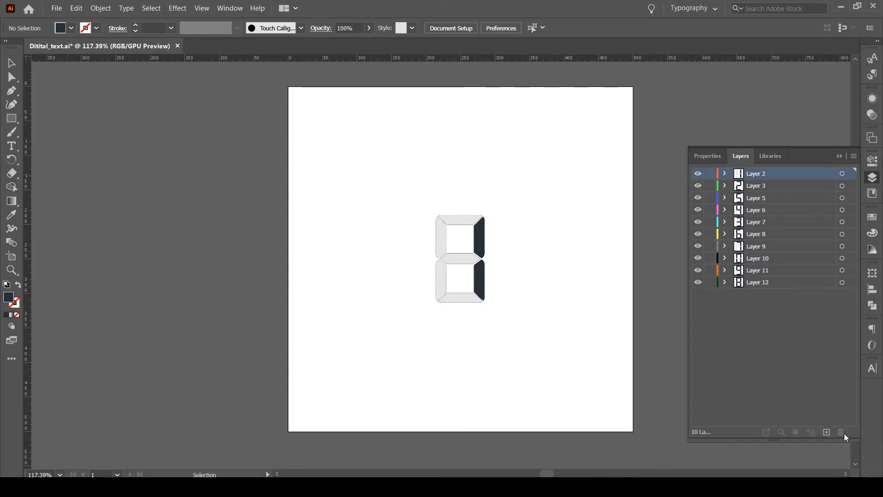
click(773, 338)
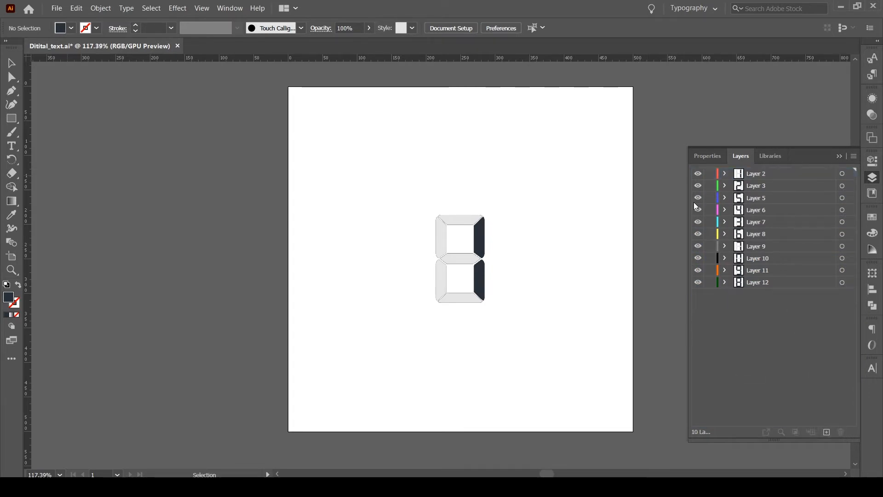
click(760, 187)
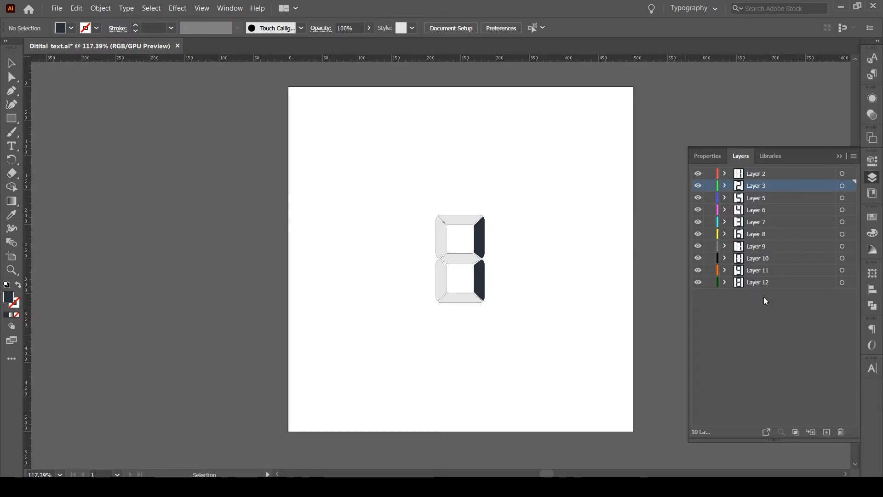
Step: Rename Layer 2 as 1 and Layer 3 as 2 to match the digits they contain
click(761, 174)
double_click(762, 175)
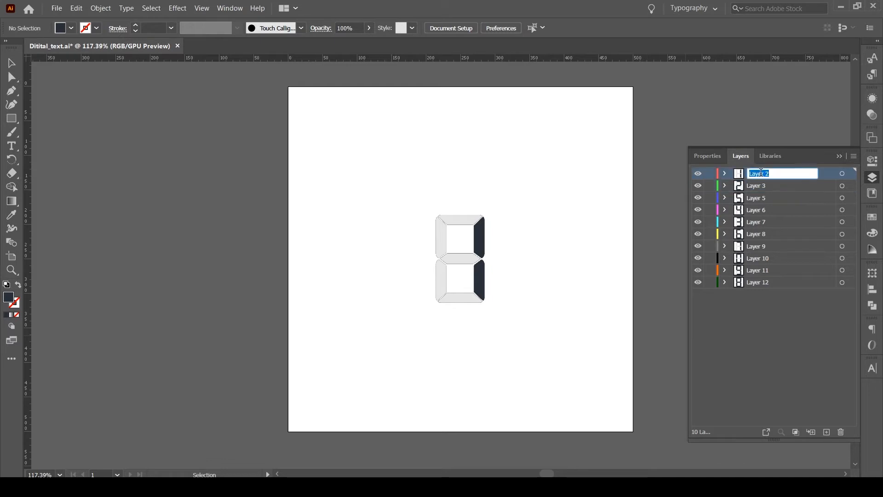
text(1)
key(Return)
double_click(757, 186)
text(2)
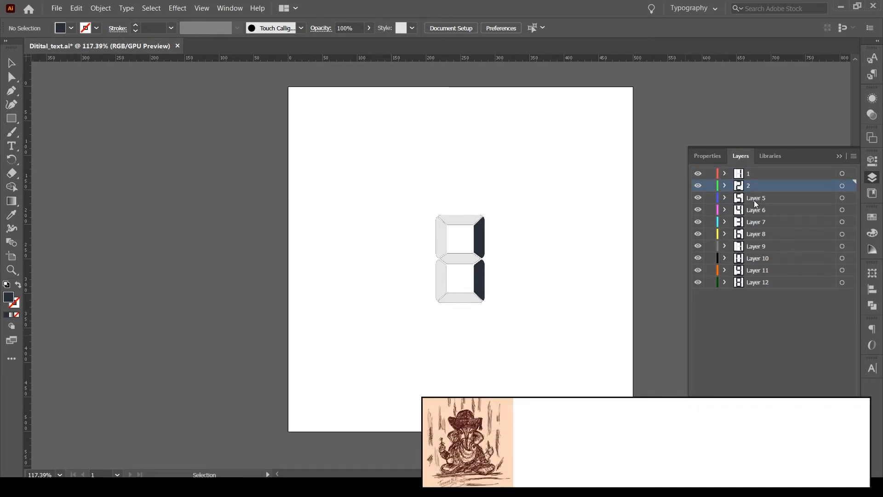
Step: Rename Layers 5, 6, 7 and 8 as 5, 4, 3 and 6 respectively
double_click(754, 200)
text(5)
double_click(755, 210)
text(4)
double_click(755, 223)
text(3)
double_click(756, 234)
text(6)
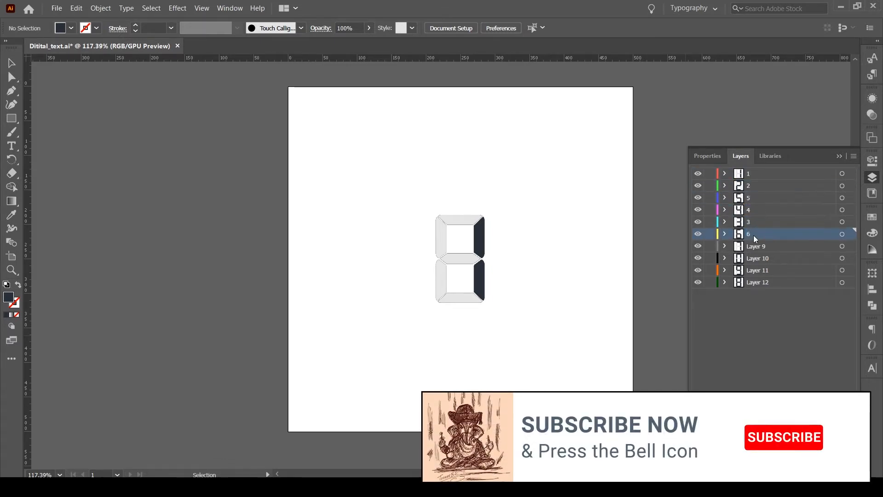
Step: Rename Layers 9, 10, 11 and 12 as 7, 0, 9 and 8 respectively, and save the document
double_click(763, 246)
text(7)
key(Return)
double_click(756, 258)
text(8)
key(BackSpace)
text(0)
double_click(757, 270)
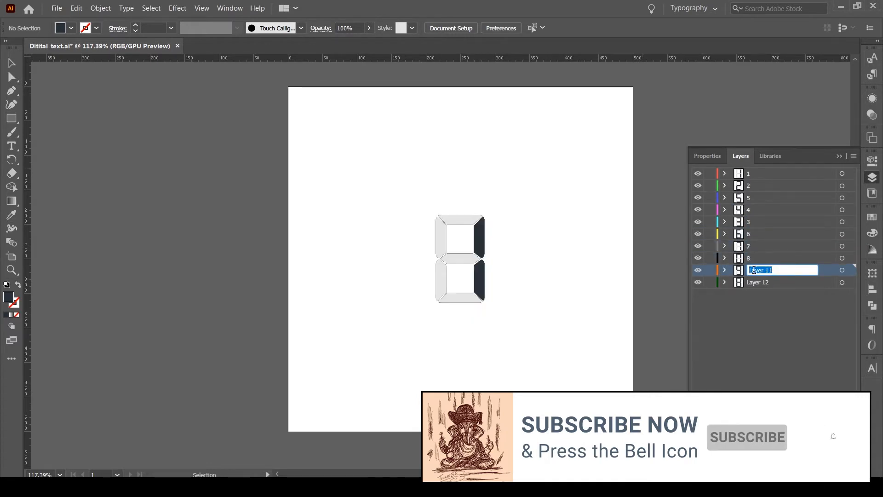
text(9)
double_click(756, 282)
text(8)
key(Return)
click(752, 317)
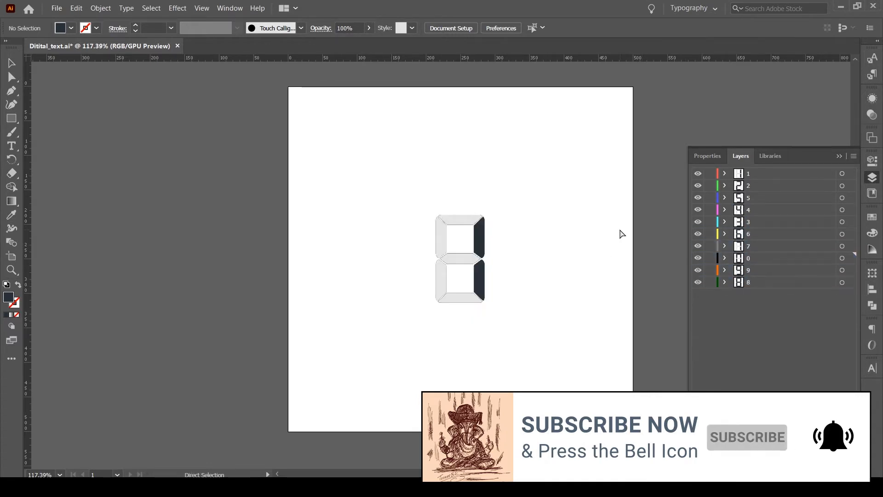
key(ctrl+s)
Step: Reorder the digit layers so they run from 1 to 9 with 0 last
click(757, 177)
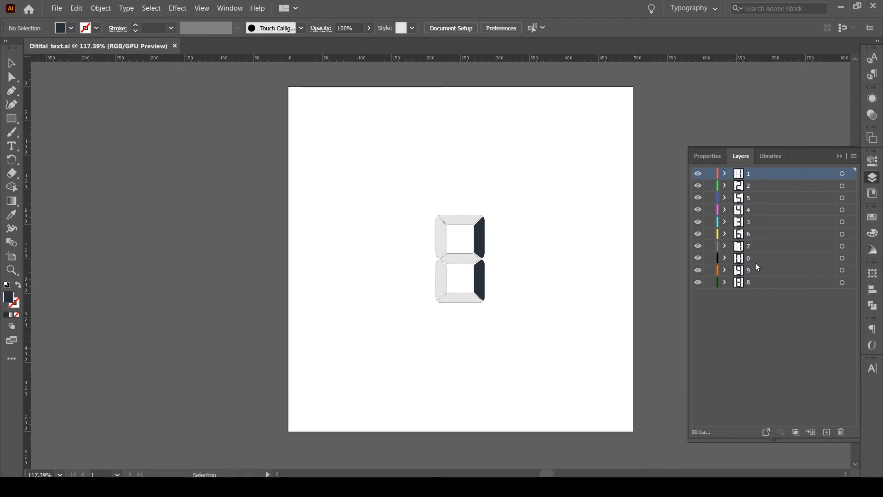
drag(756, 221, 757, 192)
drag(758, 222, 758, 203)
drag(761, 258, 772, 298)
drag(761, 270, 761, 253)
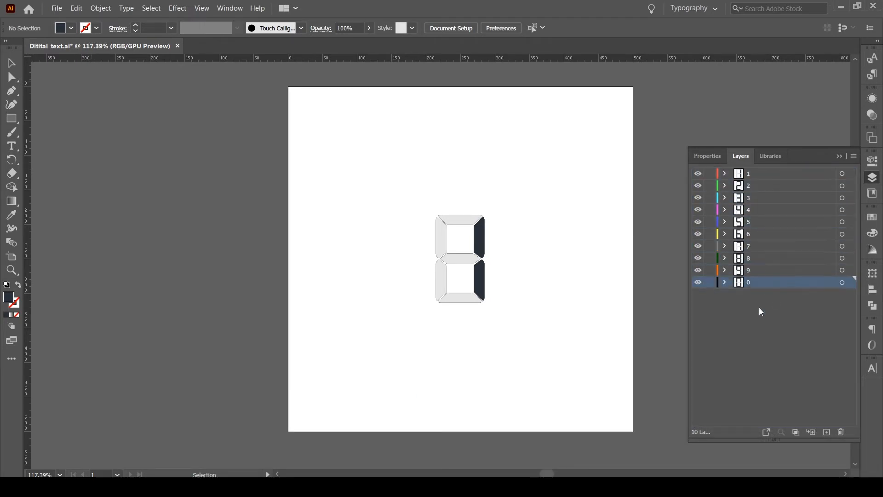
Step: Hide layers 1 to 9, leaving only layer 0 visible, and save the document
key(ctrl+s)
drag(697, 174, 698, 270)
key(ctrl+s)
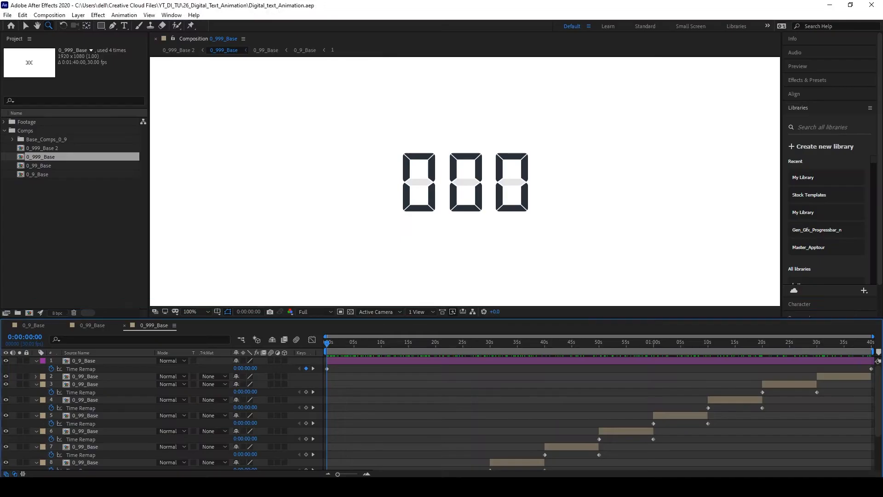
Step: Switch to After Effects, import Ditital_text.ai as a Composition with Layer Size footage dimensions, and open the Ditital_text composition
click(64, 210)
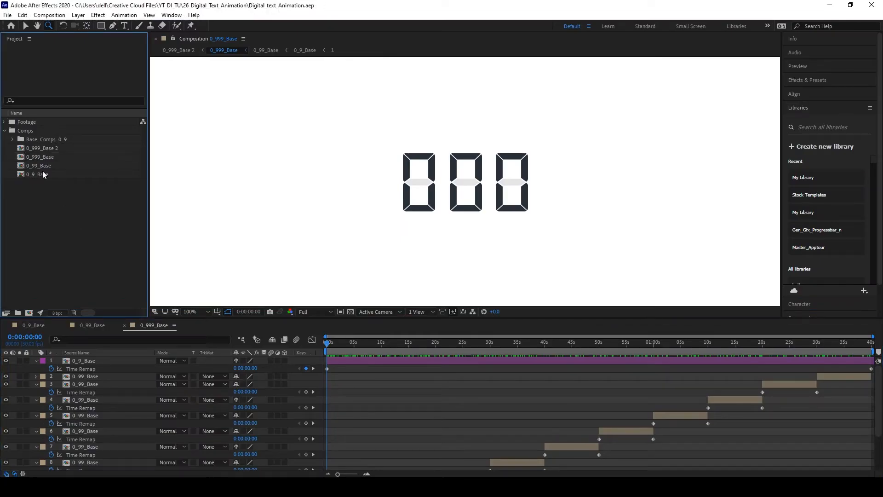
click(4, 132)
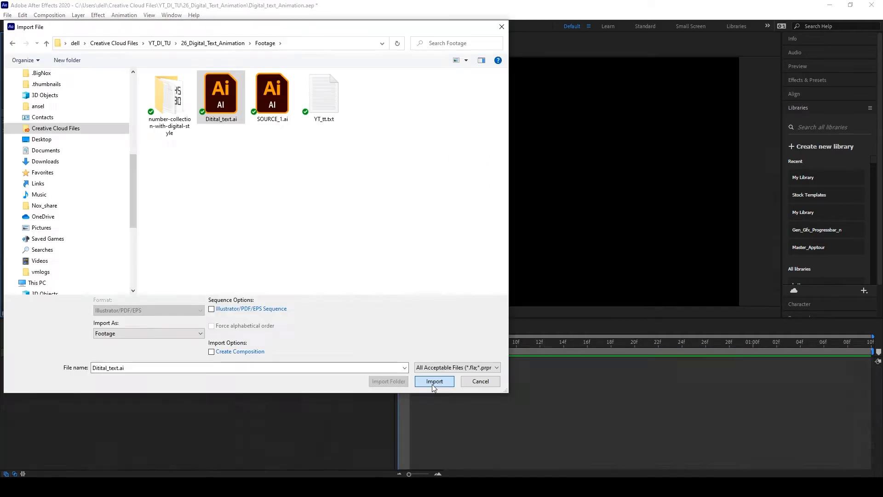
click(432, 385)
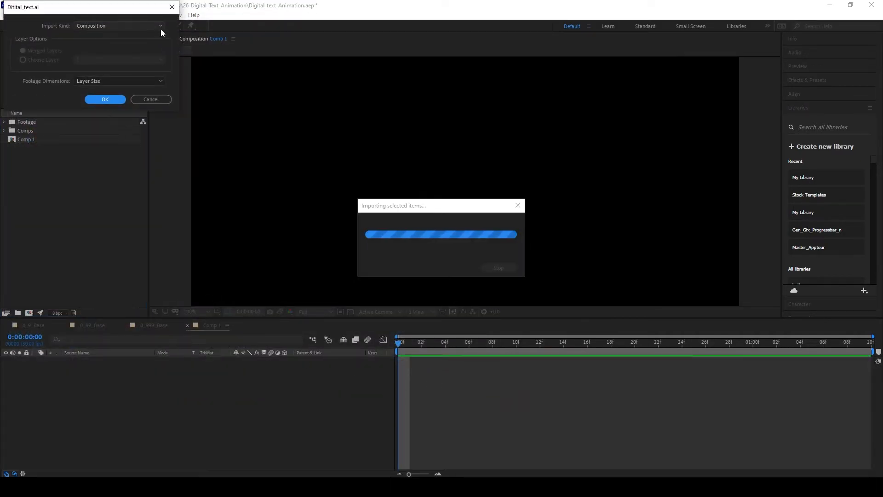
click(144, 27)
click(143, 28)
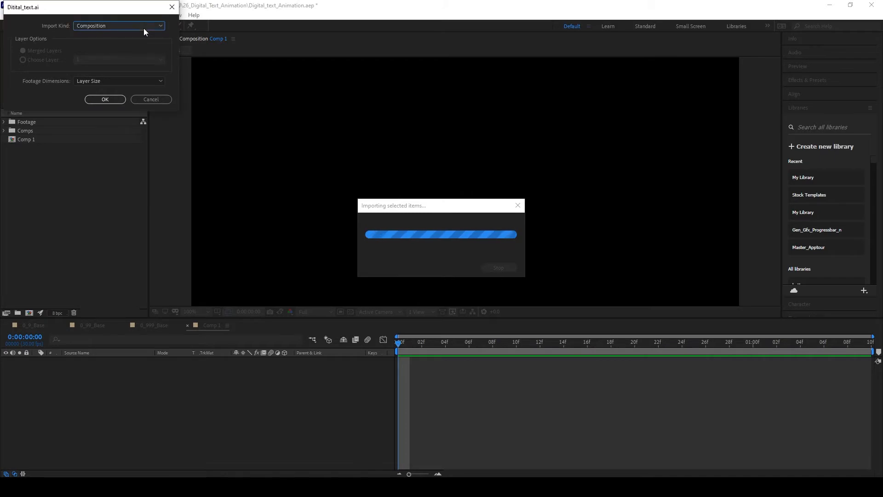
click(103, 99)
click(38, 185)
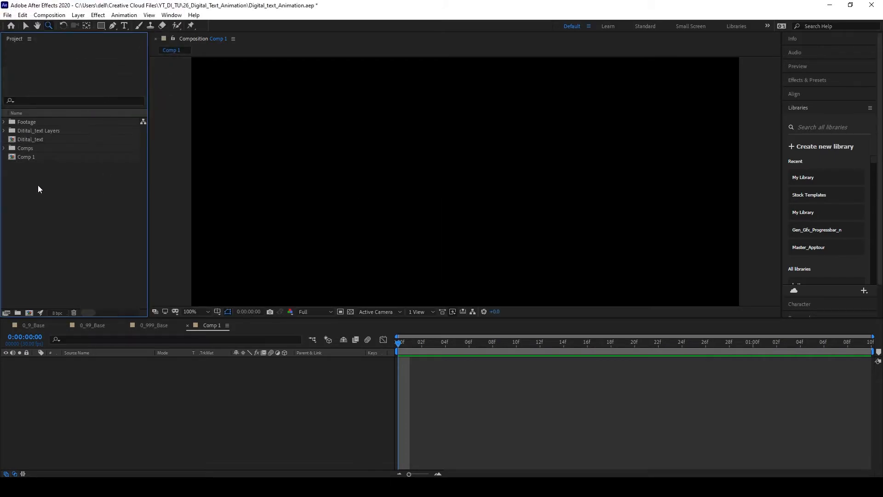
double_click(14, 140)
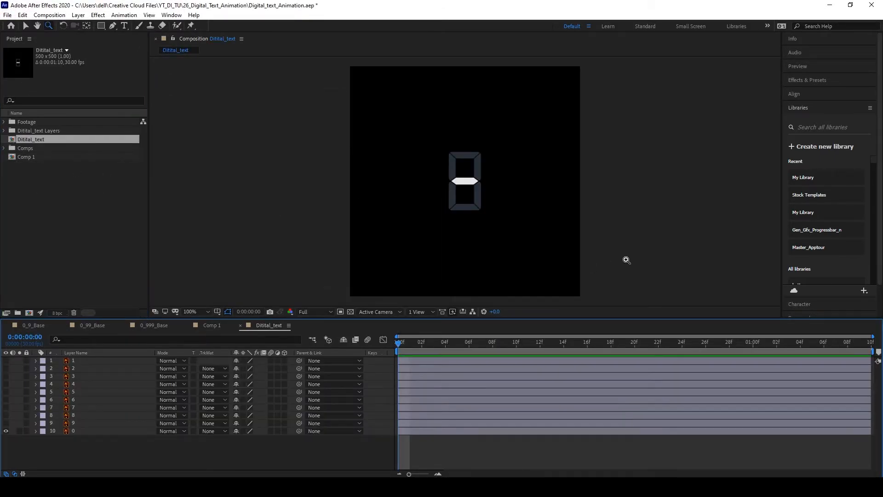
drag(608, 257, 604, 218)
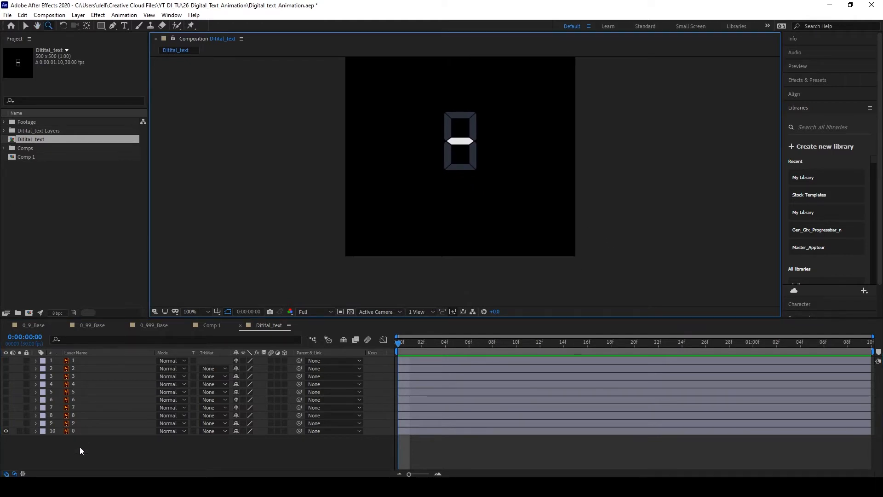
Step: Set the Ditital_text composition's background color to white (FFFFFF) in the Composition Settings
right_click(282, 181)
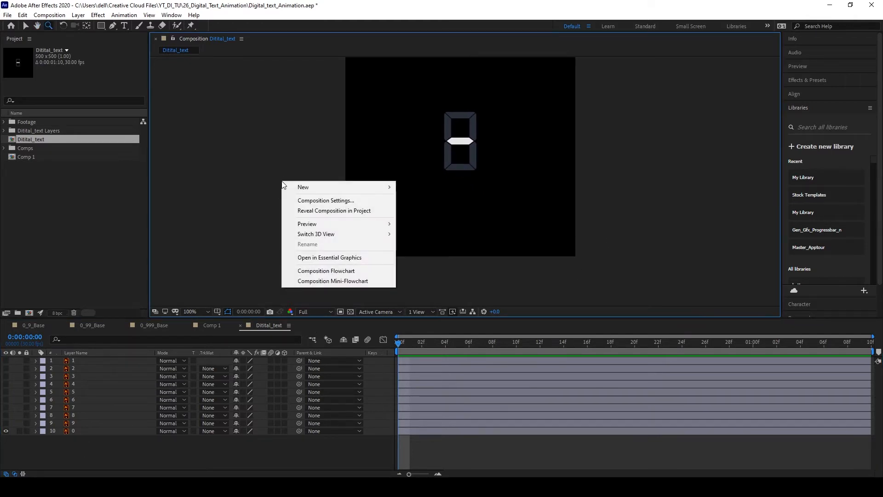
click(293, 199)
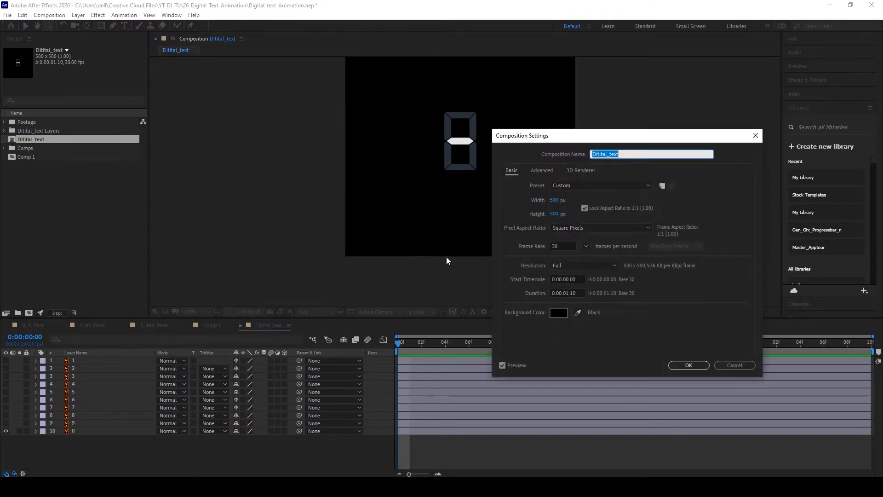
click(563, 315)
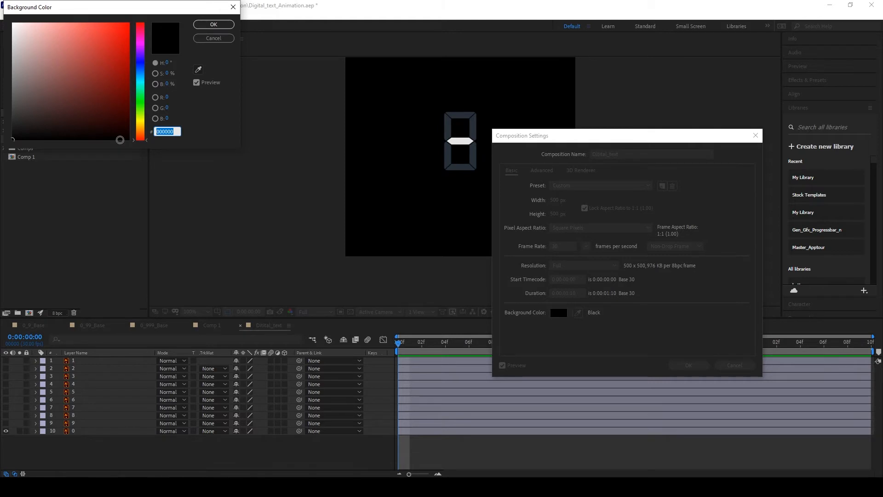
text(FFFFF)
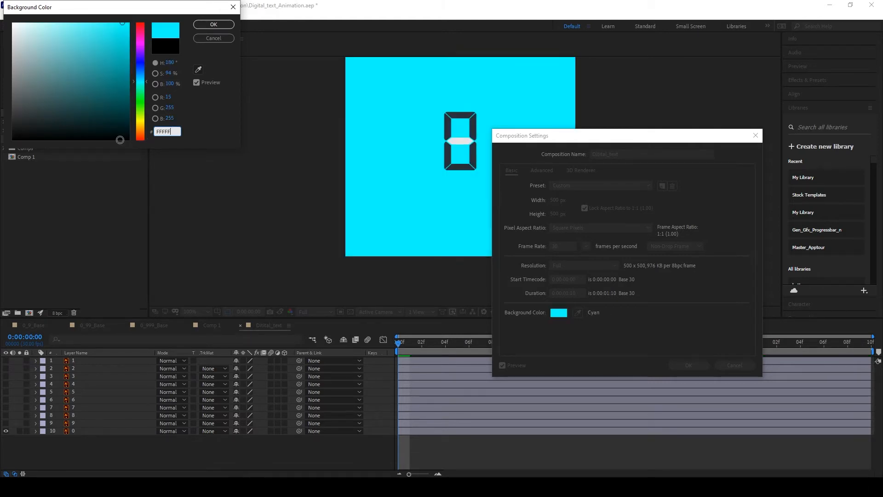
text(F)
click(213, 24)
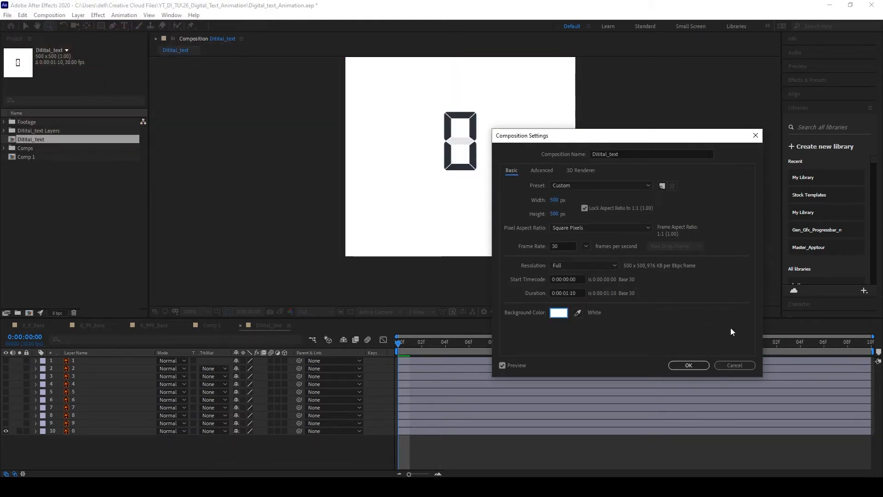
click(692, 364)
drag(69, 462, 128, 358)
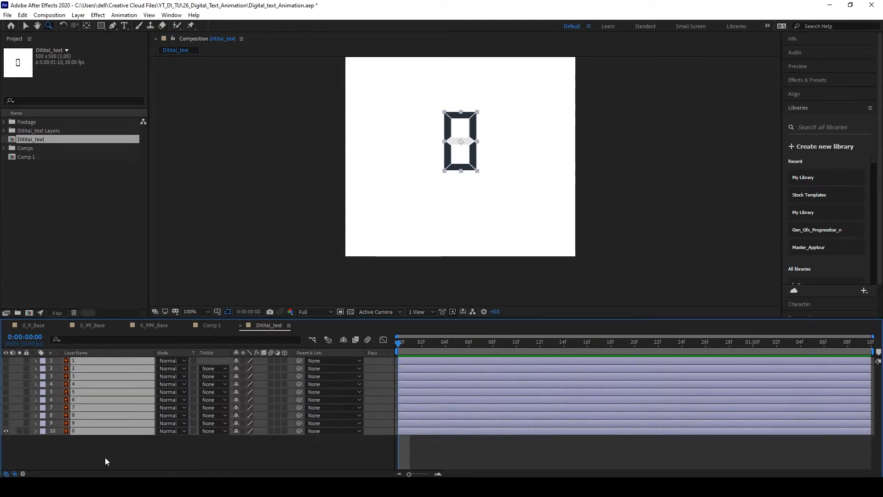
click(105, 462)
click(73, 431)
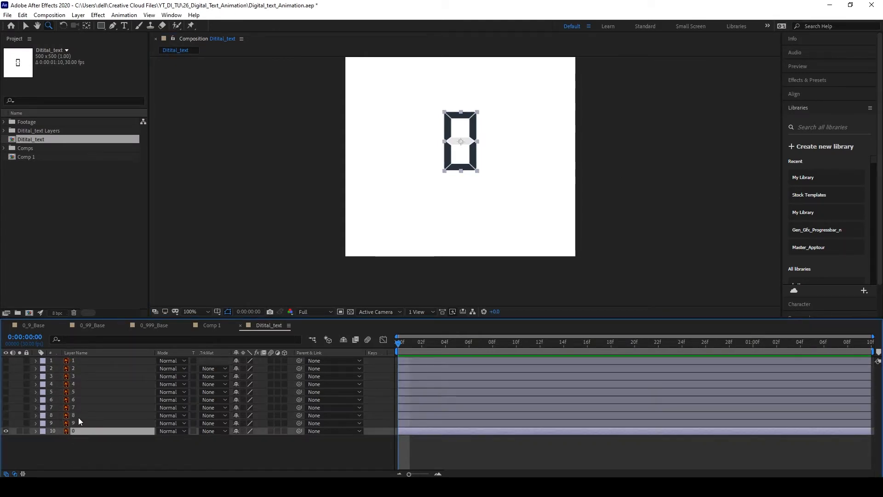
click(80, 363)
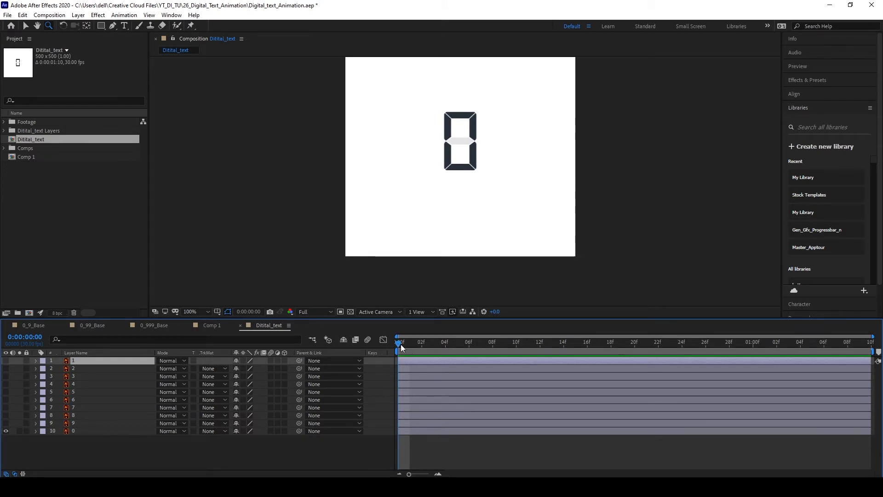
drag(401, 348, 381, 361)
Step: Resize the Ditital_text composition to 200 x 200 px with the aspect ratio locked
right_click(270, 201)
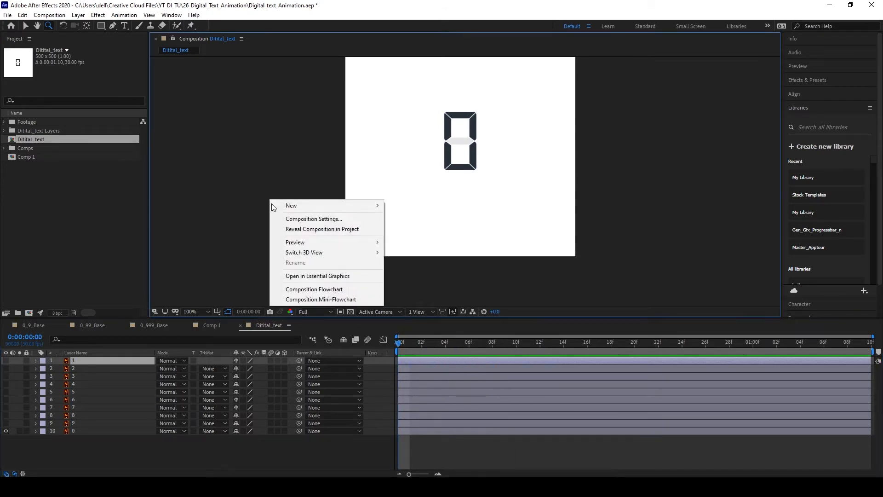
click(280, 219)
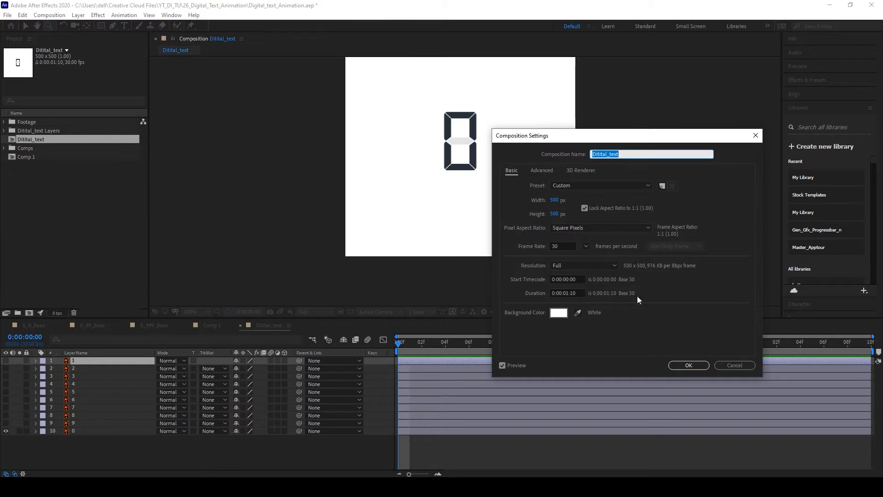
click(569, 205)
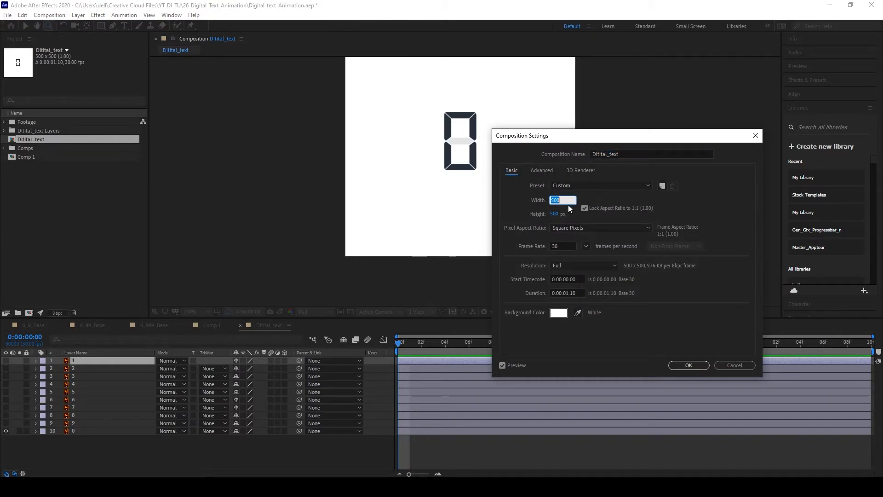
text(200)
click(688, 365)
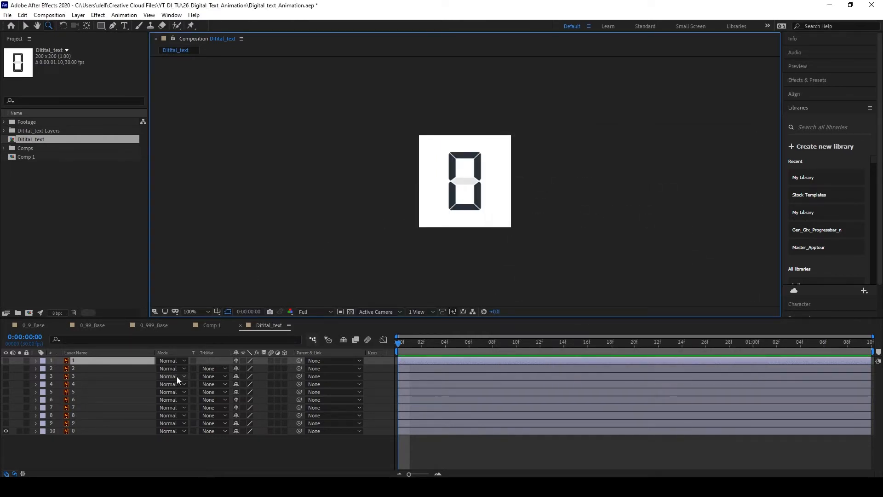
Step: Convert all ten digit layers with Create Shapes from Vector Layer and bring the outline layers to the front of the layer stack
click(100, 361)
click(475, 199)
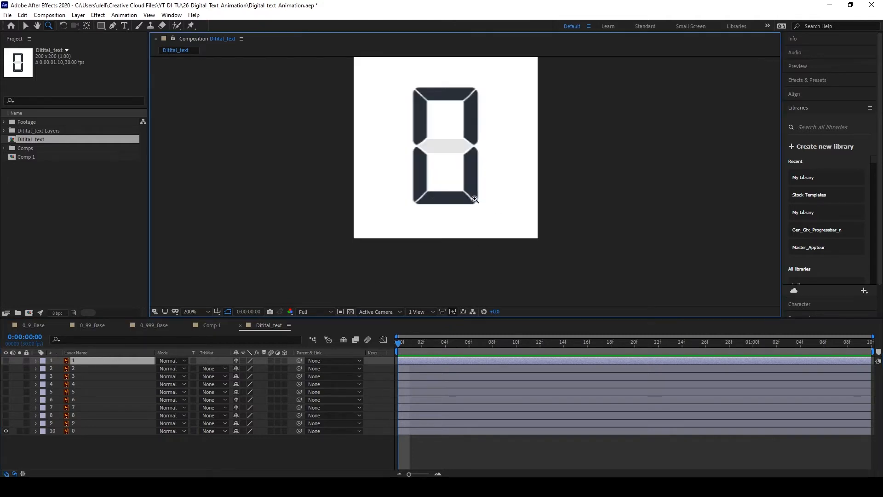
drag(478, 197, 506, 189)
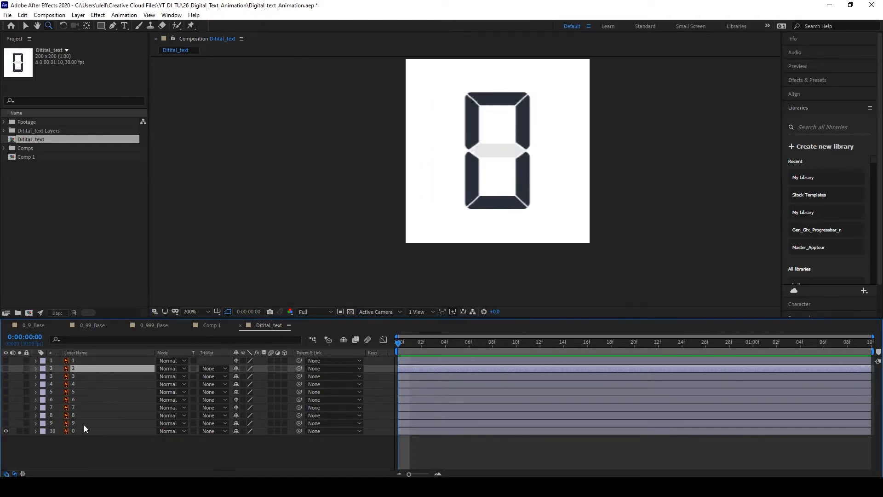
drag(67, 459, 113, 358)
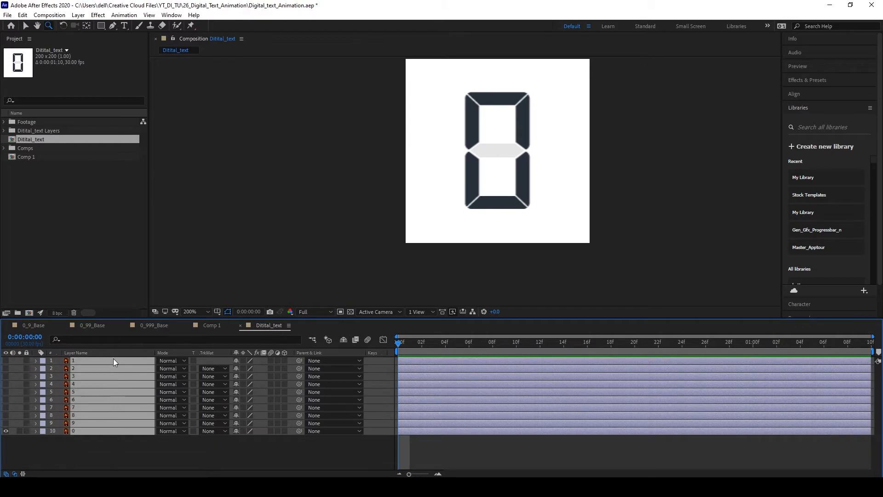
right_click(113, 358)
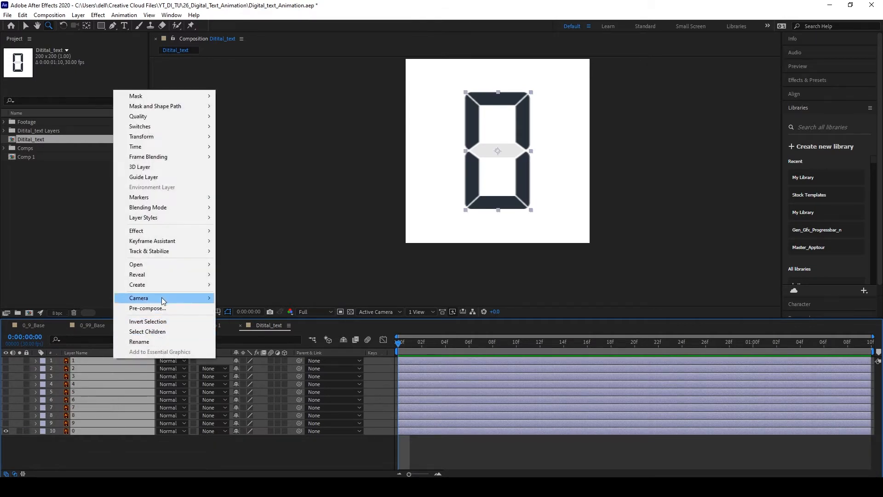
mouse_move(173, 286)
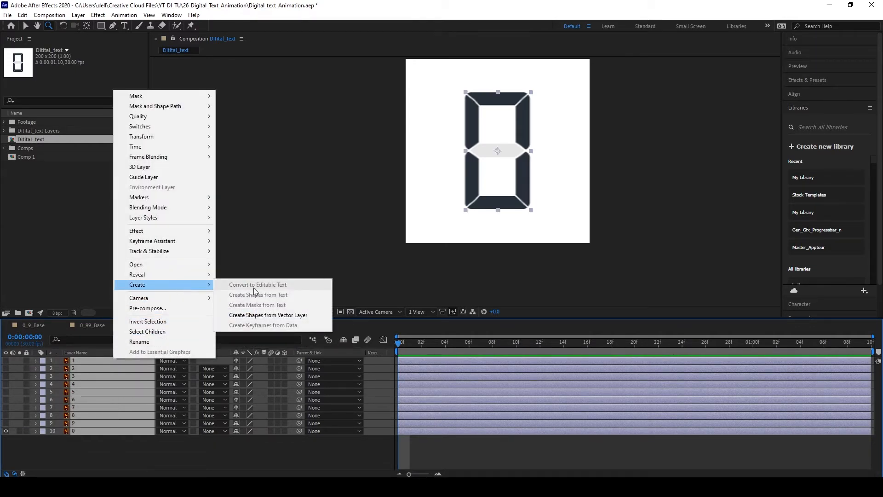
click(302, 316)
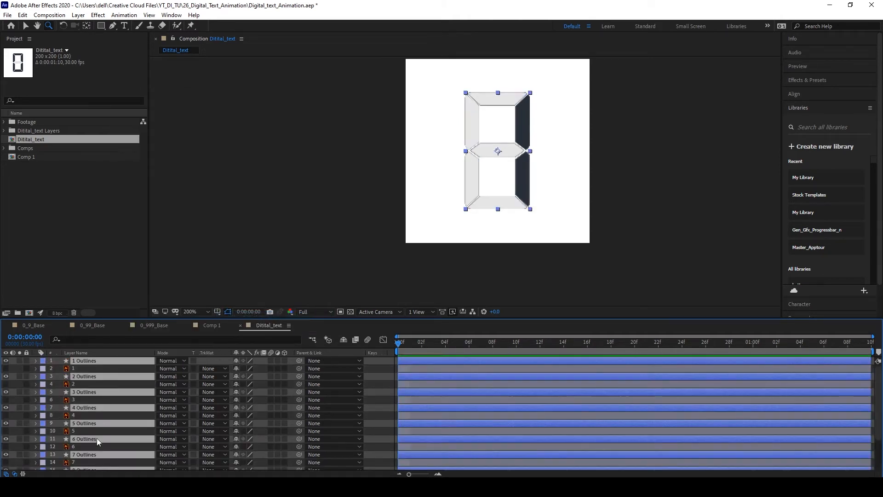
key(ctrl+shift+bracketright)
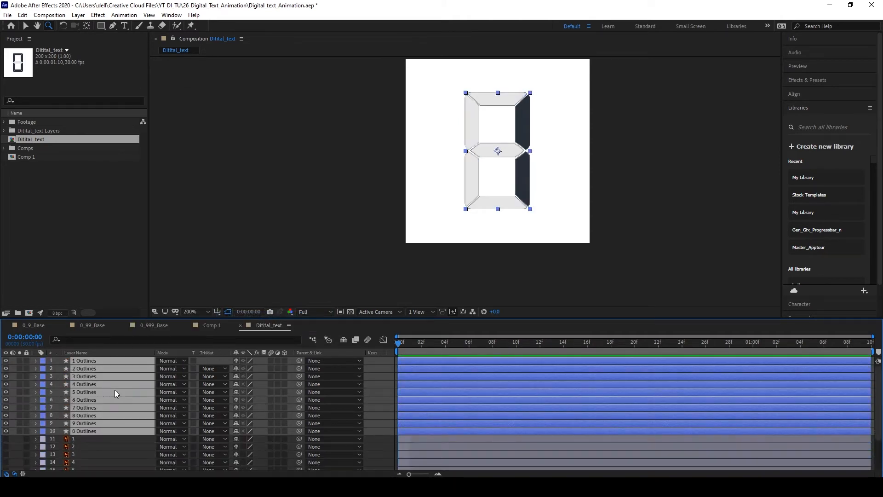
Step: Delete the ten original Illustrator digit layers and reverse the outline layers' order so 0 Outlines is on top and 1 Outlines at the bottom
drag(222, 318, 221, 220)
click(103, 342)
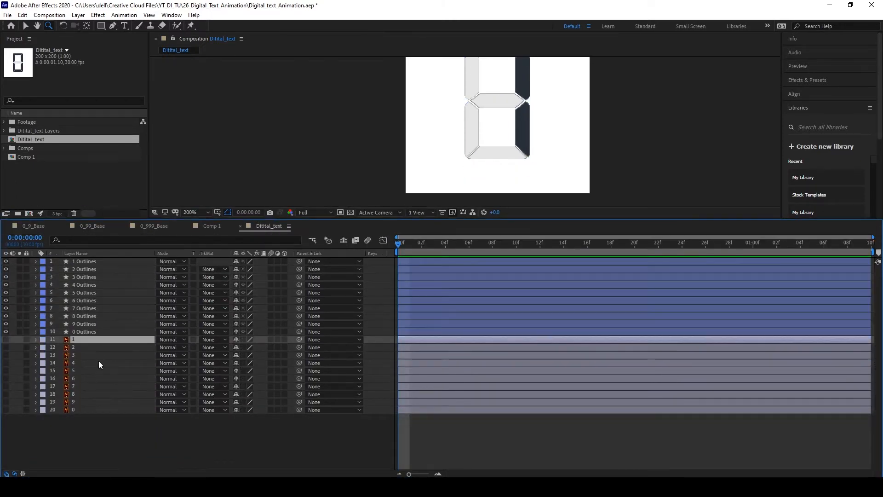
shift+click(80, 406)
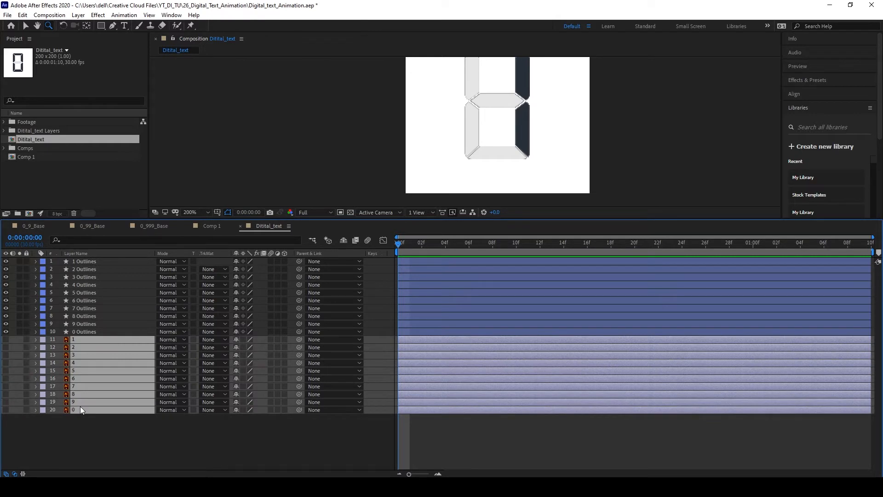
key(Delete)
drag(78, 386, 125, 264)
scroll(615, 84, down, 2)
scroll(615, 83, up, 2)
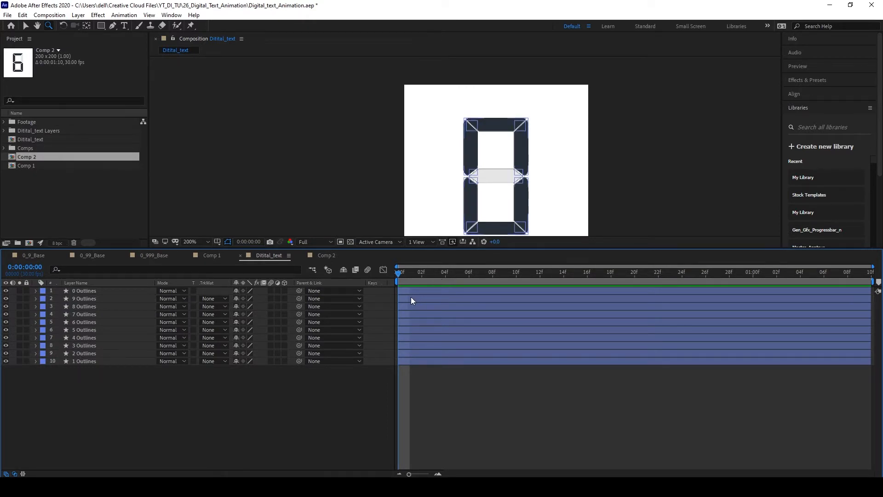
Step: Set the Ditital_text composition's duration to 12 seconds in the Composition Settings
right_click(656, 190)
click(670, 210)
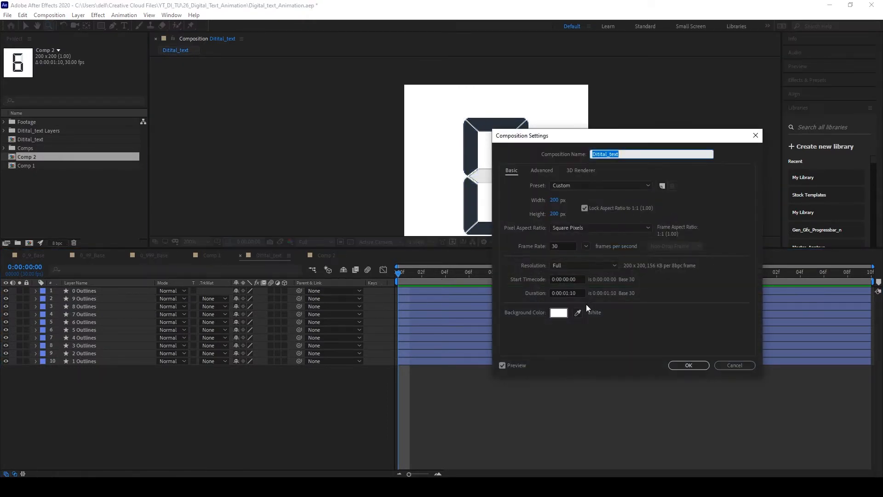
drag(569, 293, 562, 307)
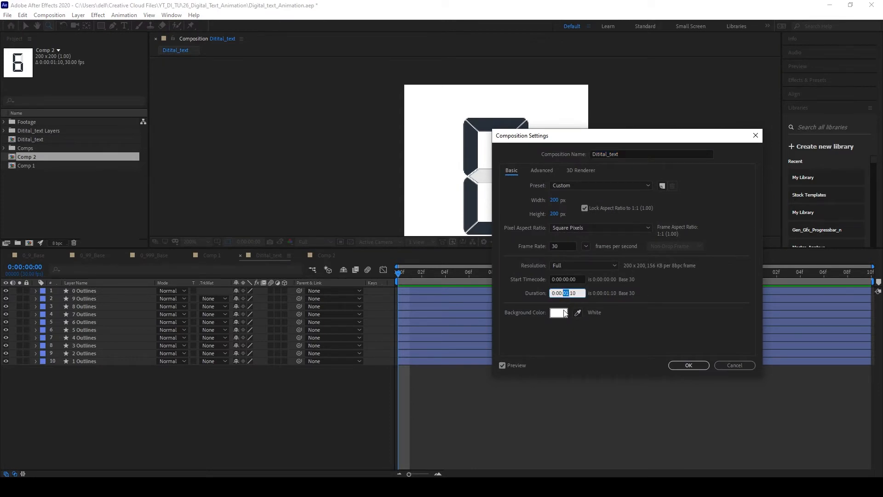
text(12)
drag(578, 293, 570, 305)
text(0)
click(690, 367)
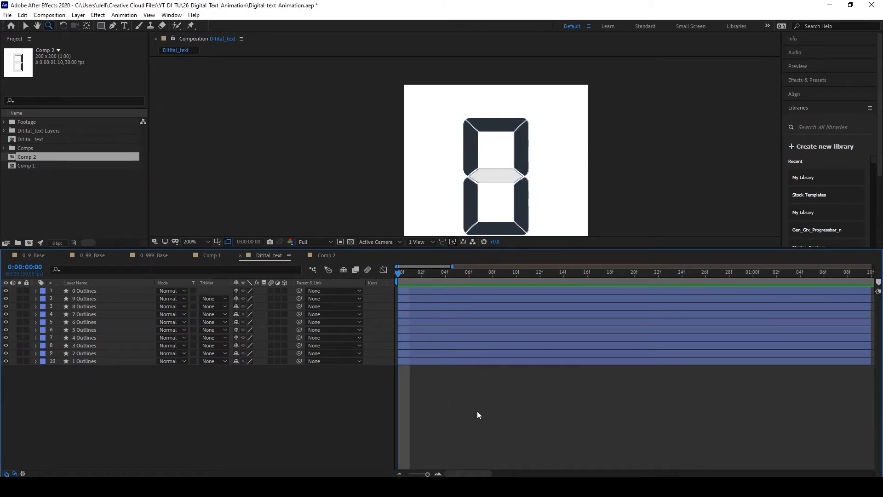
Step: Trim the out points of all ten outline layers at 0:00:00:29 so each layer lasts one second
drag(427, 473, 409, 474)
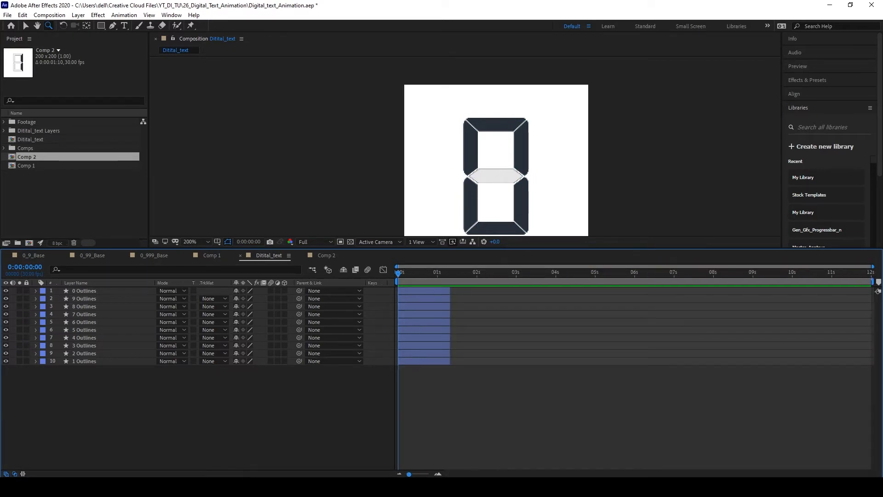
drag(398, 275, 435, 284)
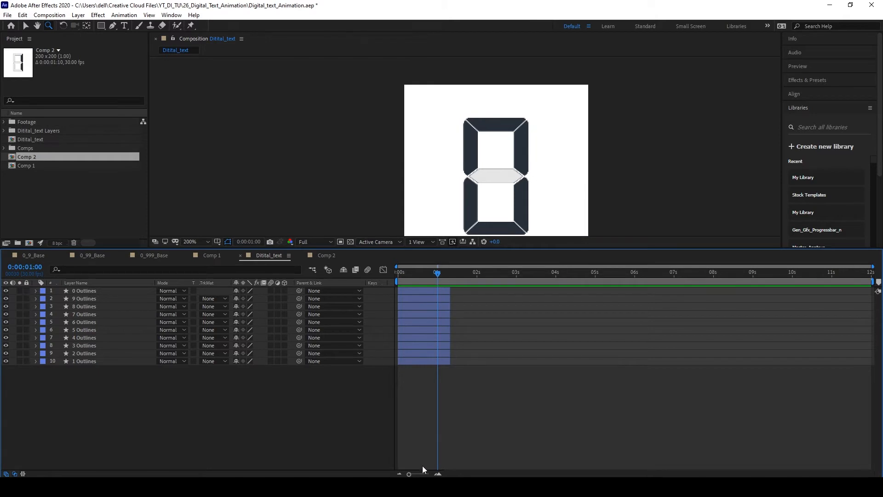
drag(409, 473, 424, 474)
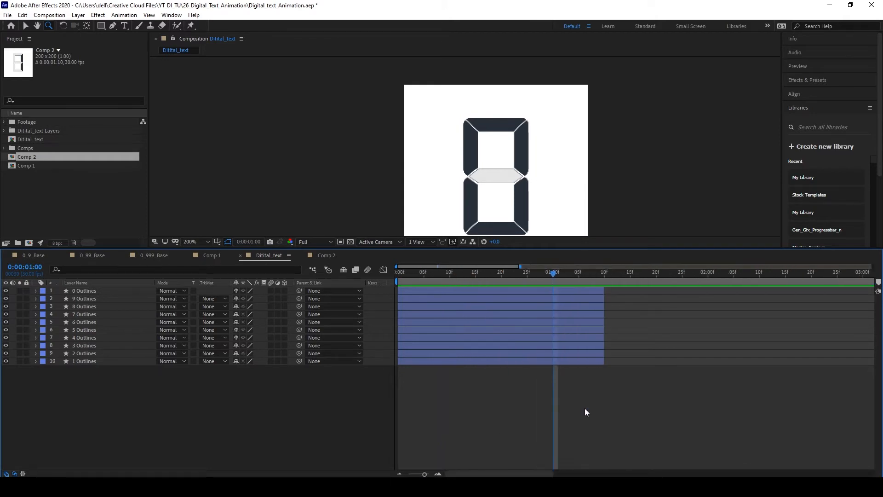
click(522, 361)
shift+click(540, 291)
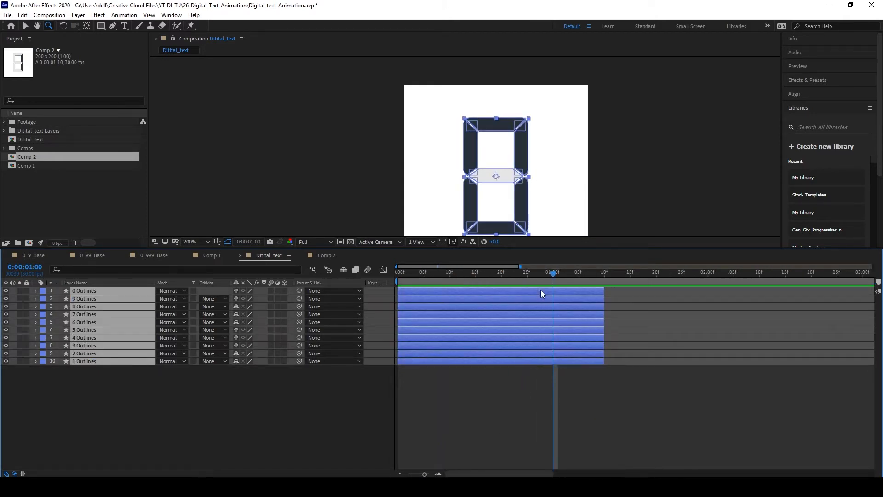
key(alt+bracketright)
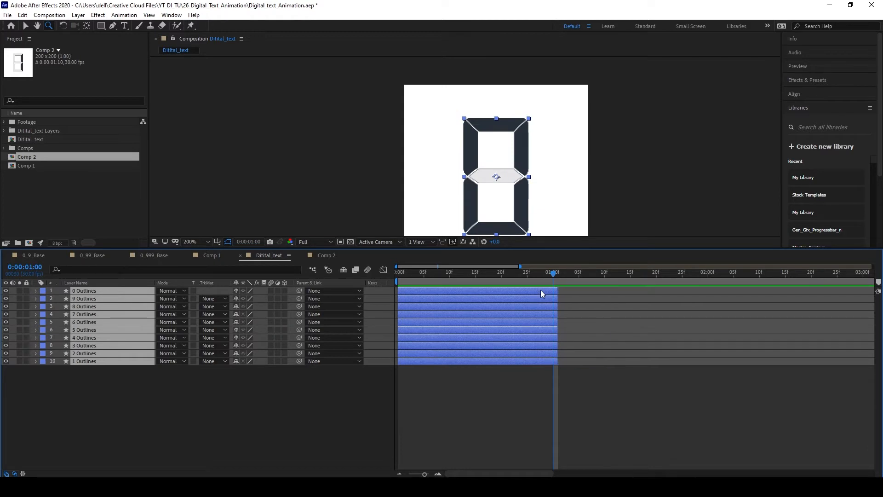
drag(423, 474, 428, 474)
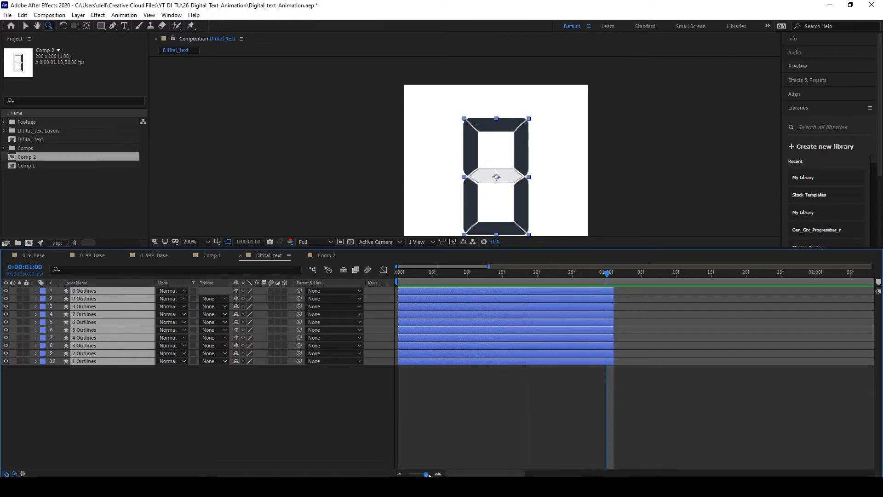
drag(635, 274, 605, 278)
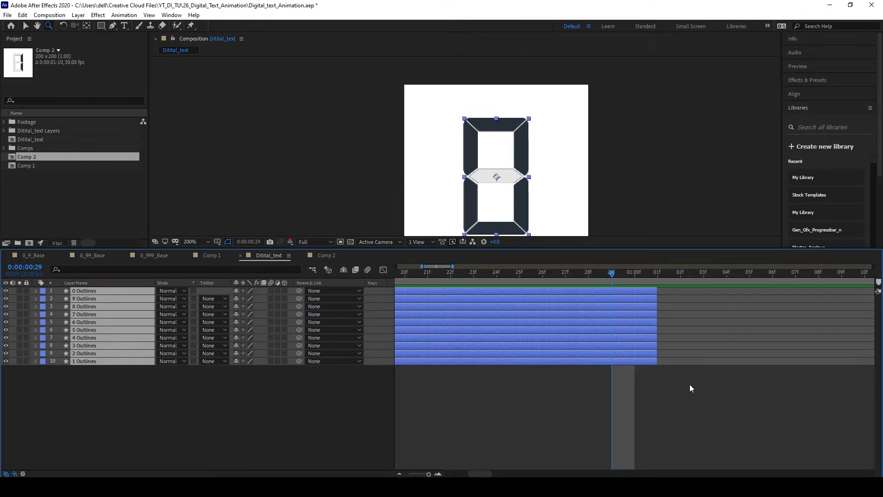
key(alt+bracketright)
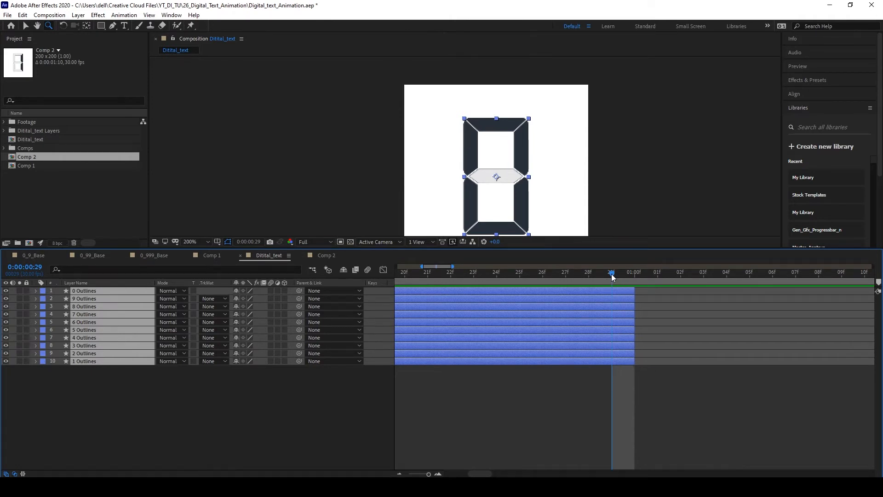
Step: Show the full composition duration in the timeline, deselect the layers and save the project
click(632, 279)
key(space)
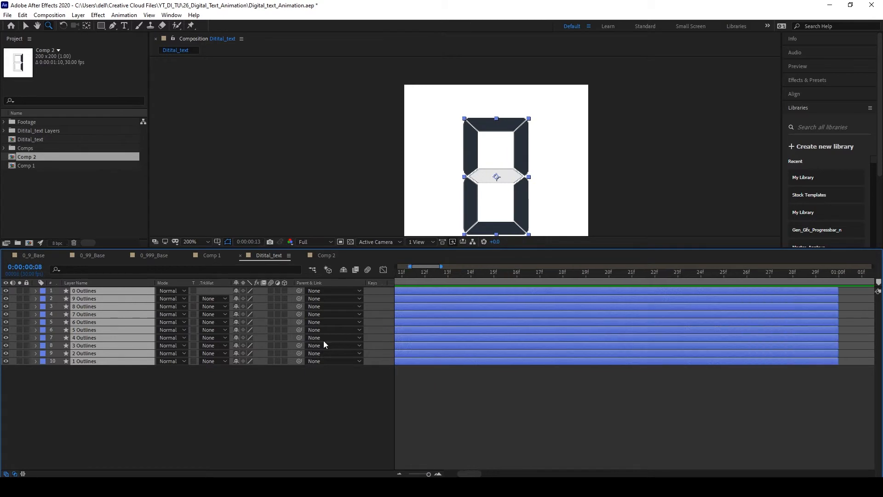
key(semicolon)
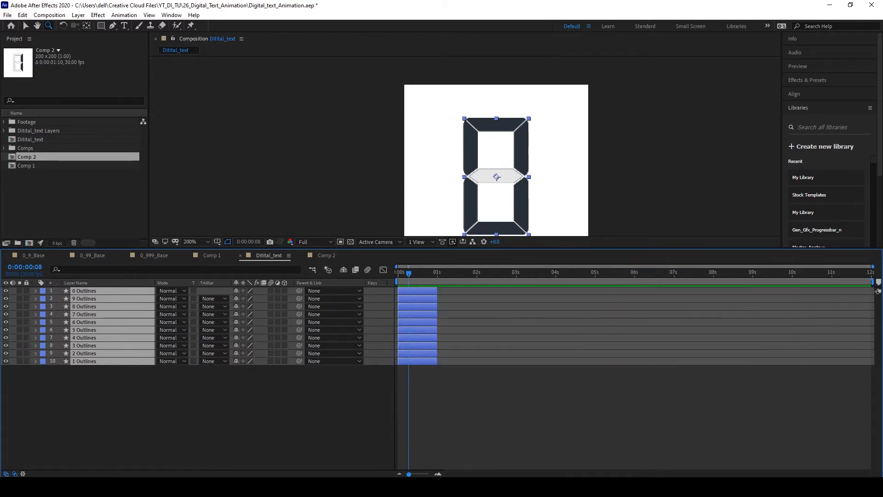
click(447, 423)
key(ctrl+s)
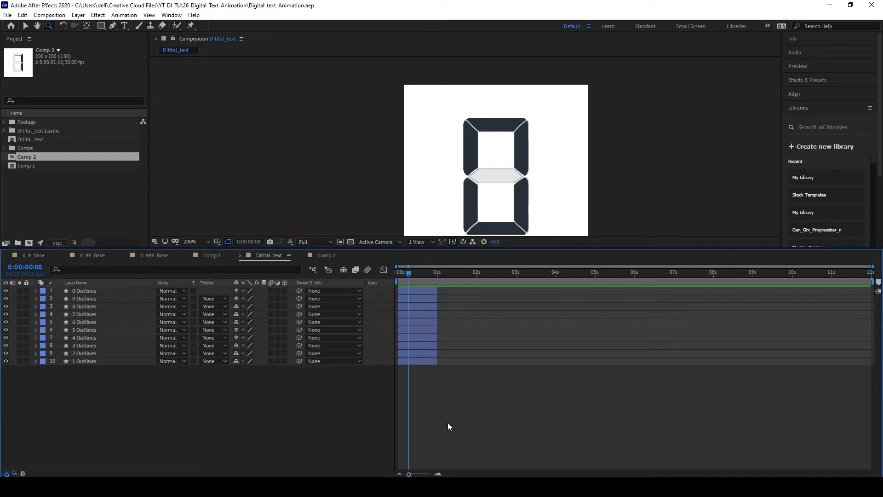
Step: Shift the 2, 3 and 4 Outlines layers to start at 1, 2 and 3 seconds, each following the previous digit
click(419, 341)
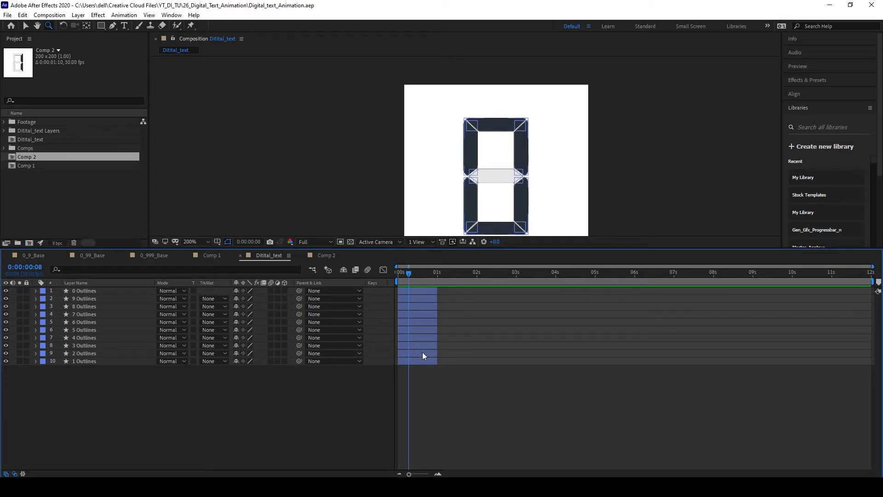
click(423, 355)
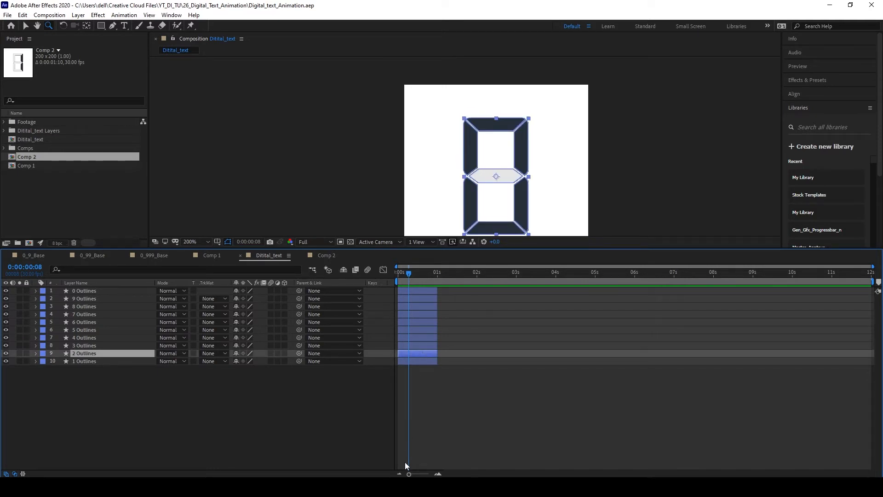
drag(411, 473, 422, 475)
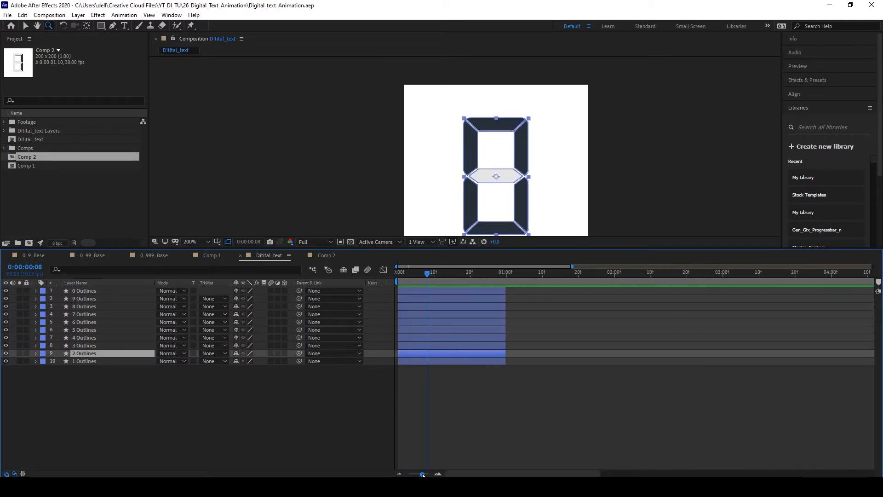
click(565, 419)
click(483, 354)
drag(451, 352, 562, 360)
click(489, 345)
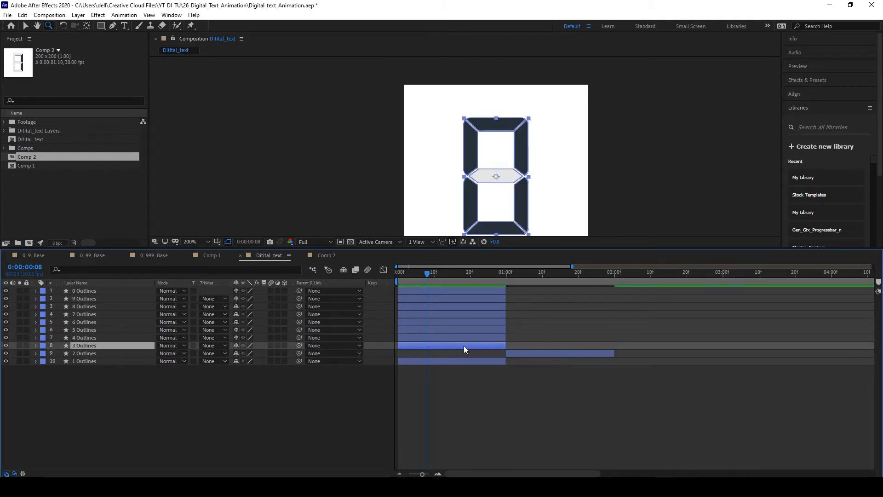
drag(465, 347, 686, 355)
drag(465, 338, 790, 346)
Step: Stagger the 5, 6, 7, 8, 9 and 0 Outlines layers end to end from 4 to 9 seconds, and save the project
key(minus)
drag(419, 330, 583, 340)
drag(463, 324, 417, 291)
drag(422, 313, 670, 316)
drag(641, 306, 752, 301)
drag(630, 291, 793, 293)
click(601, 430)
key(ctrl+s)
Step: Check at each digit layer's out point that it meets the start of the following layer
drag(409, 273, 396, 275)
click(414, 361)
drag(410, 474, 456, 474)
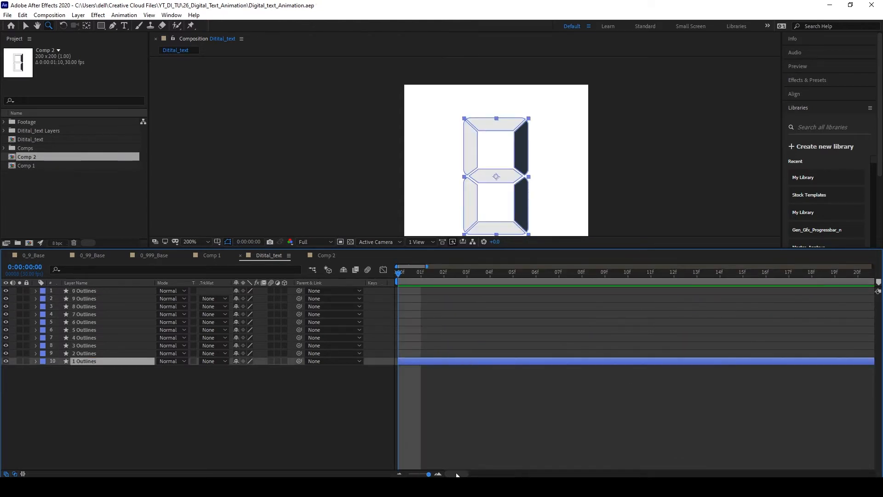
key(o)
click(674, 353)
key(o)
click(674, 345)
key(o)
click(675, 322)
key(o)
click(676, 314)
key(o)
click(677, 306)
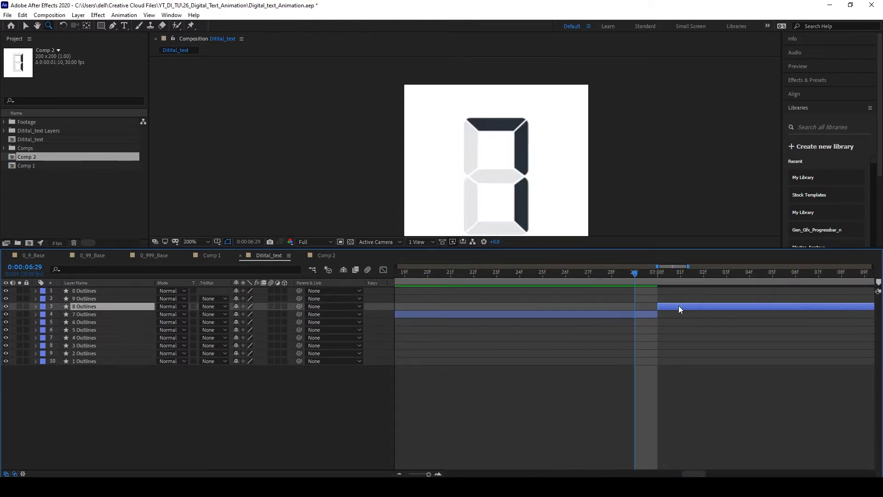
key(o)
click(675, 298)
key(o)
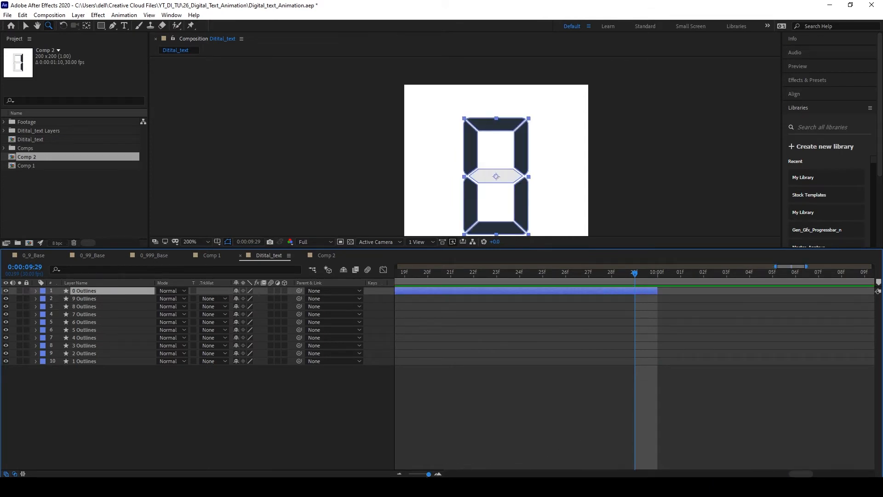
drag(428, 474, 429, 474)
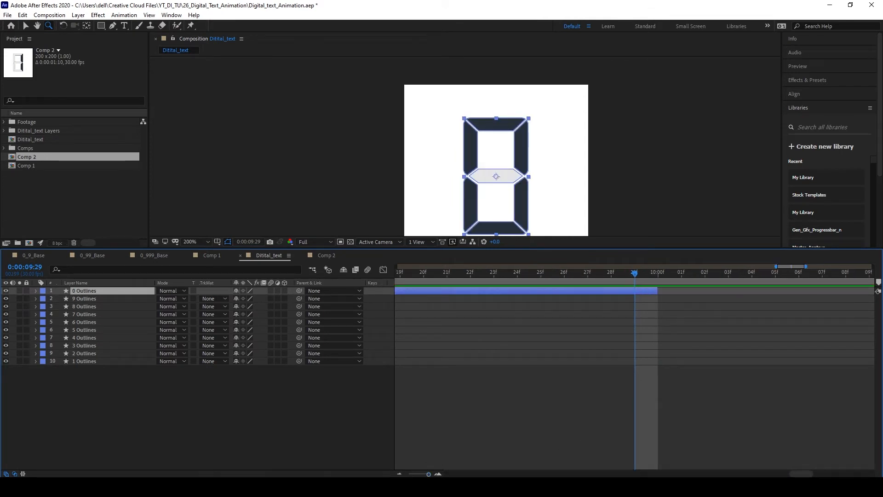
key(minus)
key(equal)
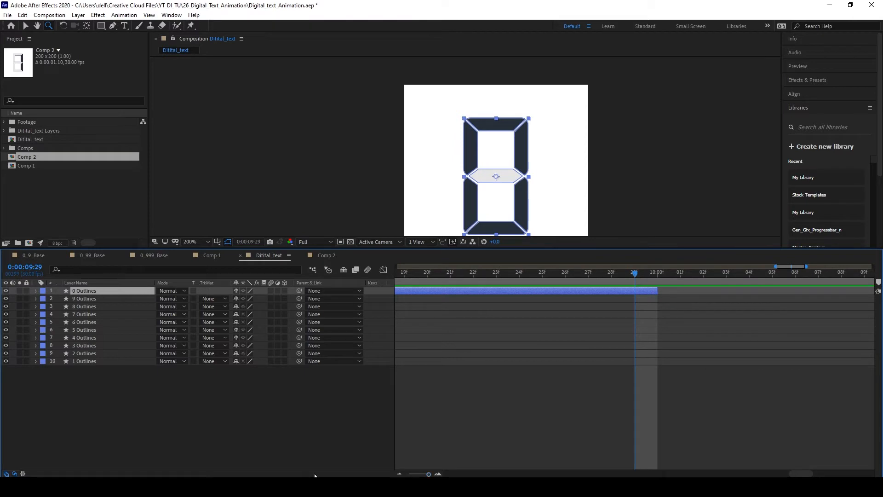
drag(429, 474, 409, 474)
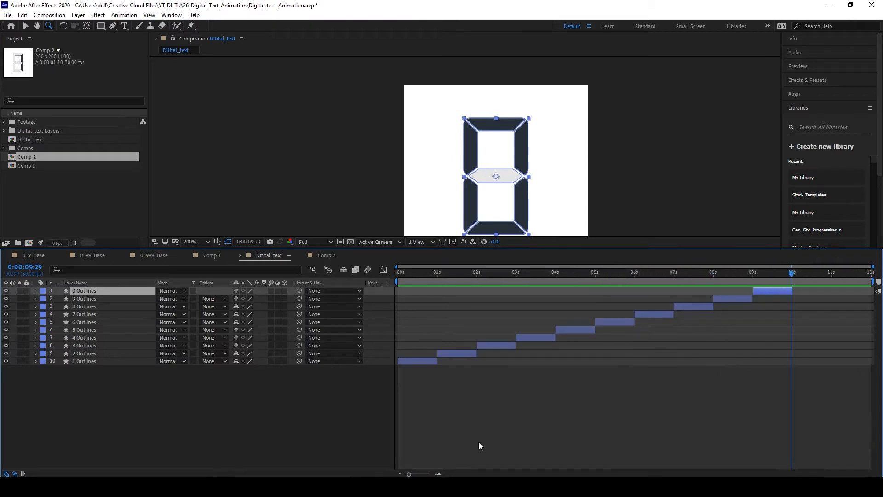
Step: Preview the digit sequence from the beginning of the composition and scrub through the timeline
drag(785, 276, 397, 431)
click(823, 67)
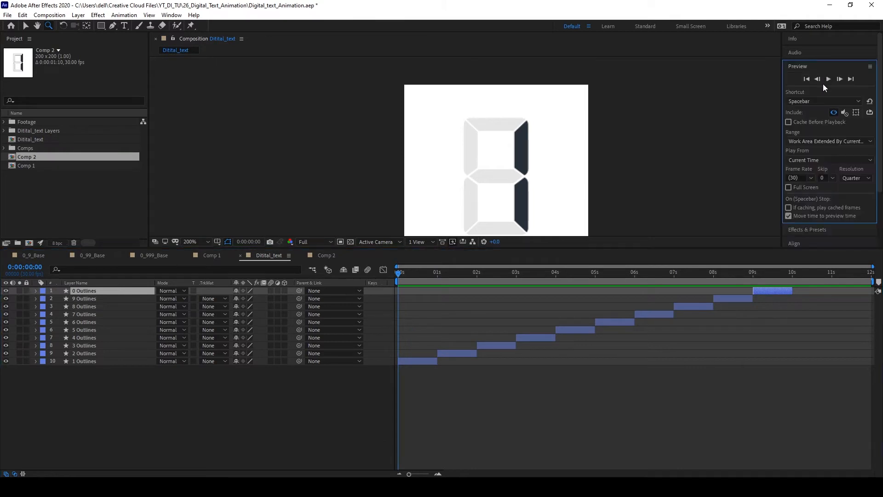
click(828, 79)
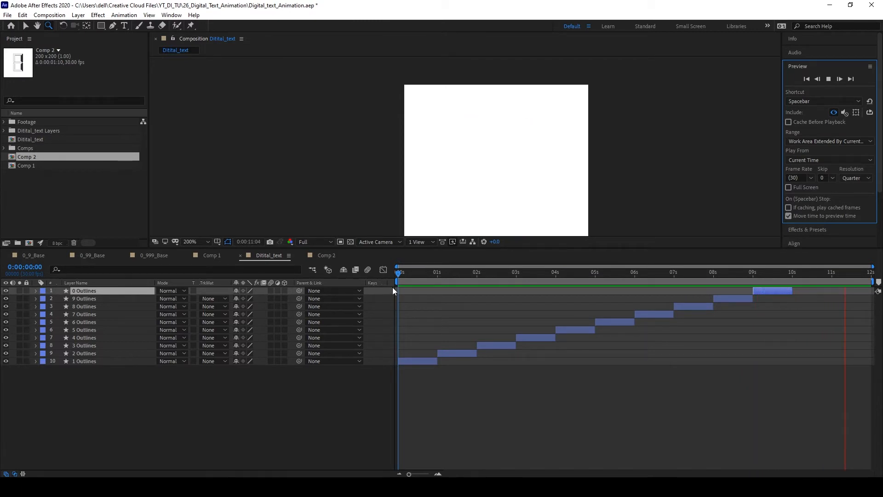
drag(393, 287, 746, 360)
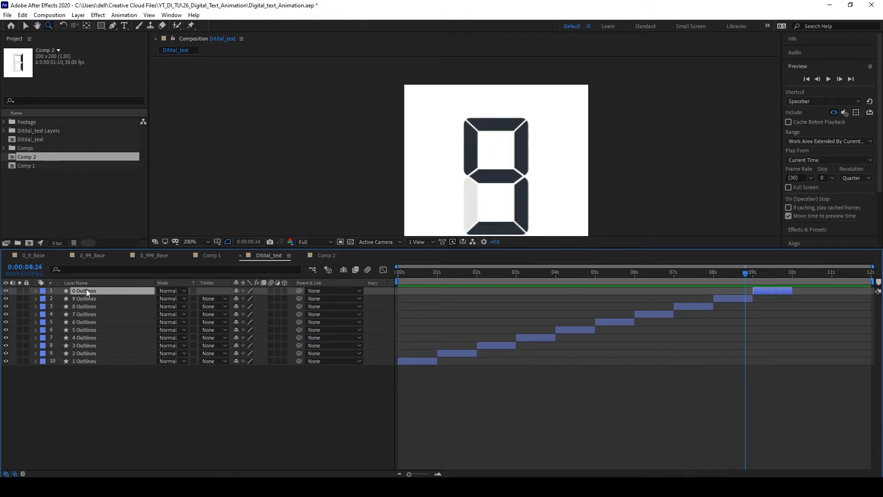
Step: Send the 0 Outlines layer to the bottom of the layer stack and move its start to 0:00:00:00
key(ctrl+bracketleft)
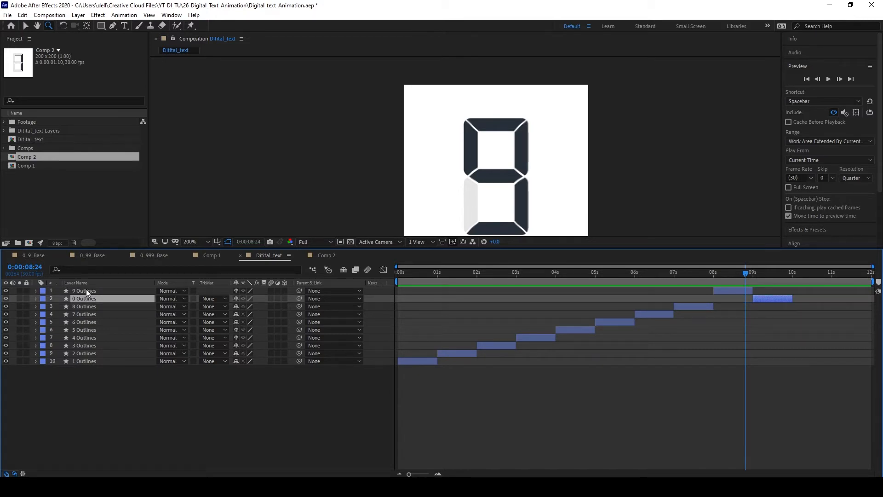
key(ctrl+shift+bracketleft)
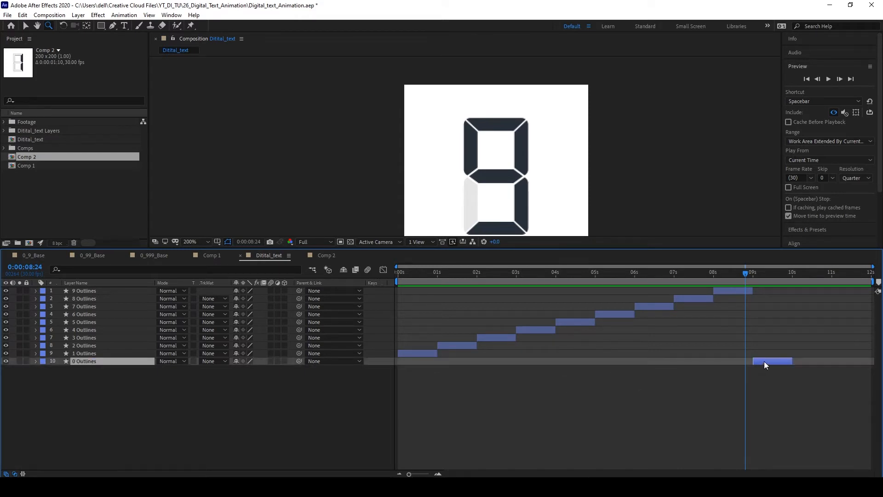
key(bracketleft)
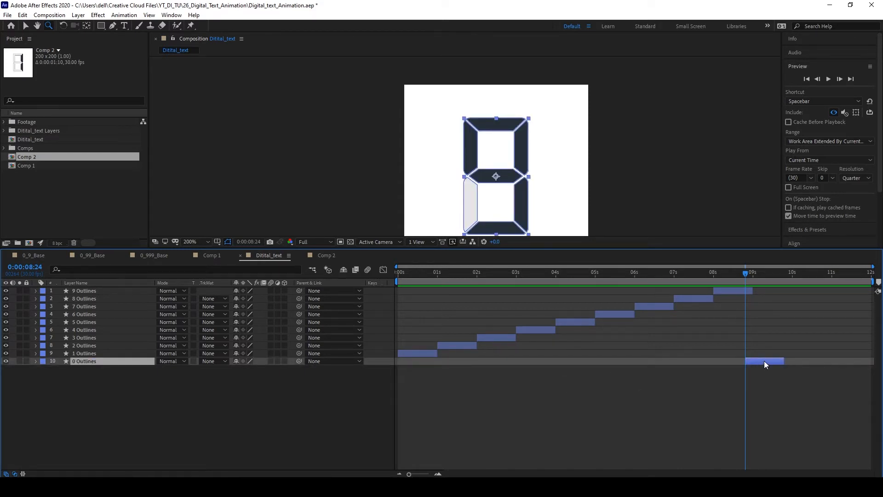
drag(745, 273, 132, 347)
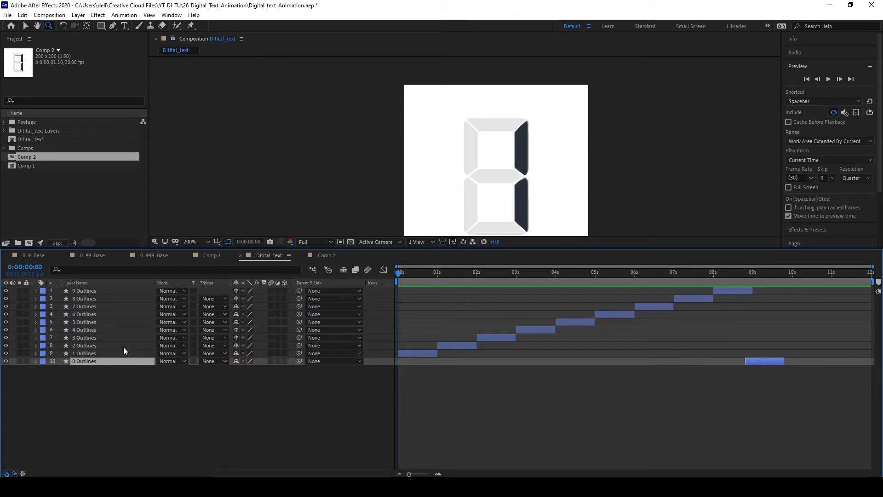
key(bracketleft)
Step: Shift the 1 to 9 Outlines layers together so that 1 Outlines starts at 1 second, right after the 0 Outlines layer
click(397, 386)
click(422, 353)
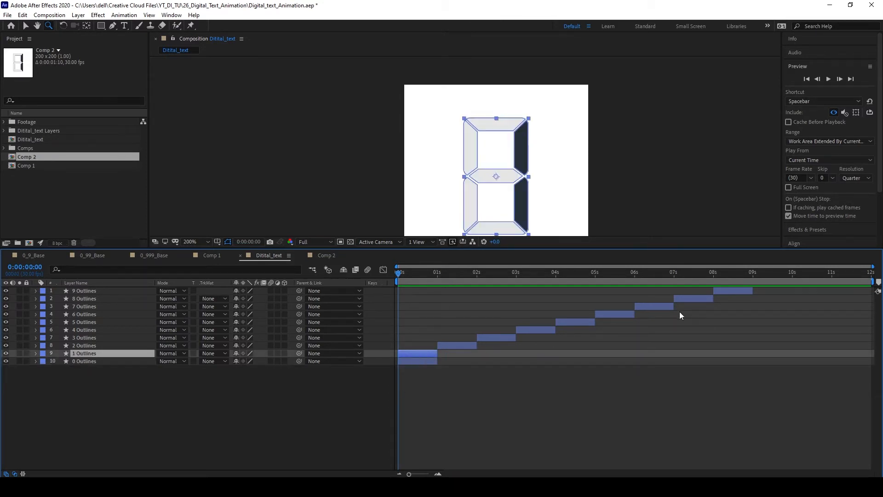
shift+click(741, 291)
drag(419, 356, 458, 357)
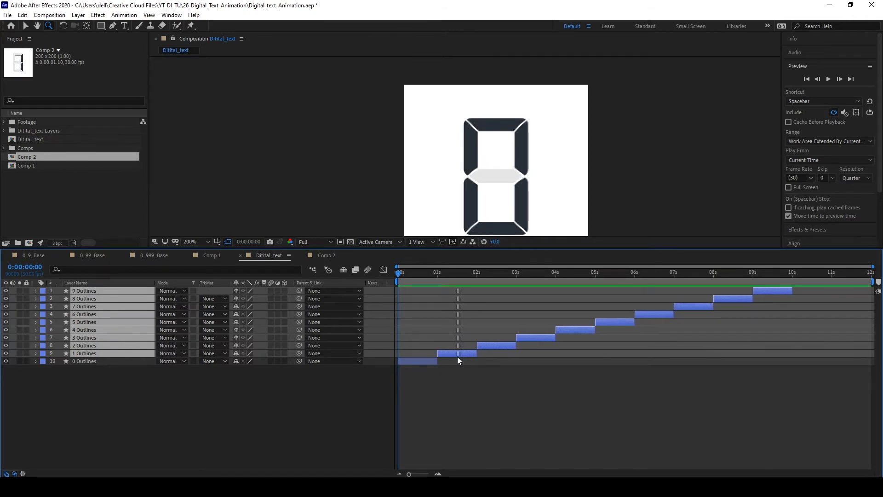
click(421, 368)
Step: Check at the 0 Outlines layer's out point that it meets the start of the 1 Outlines layer
click(422, 363)
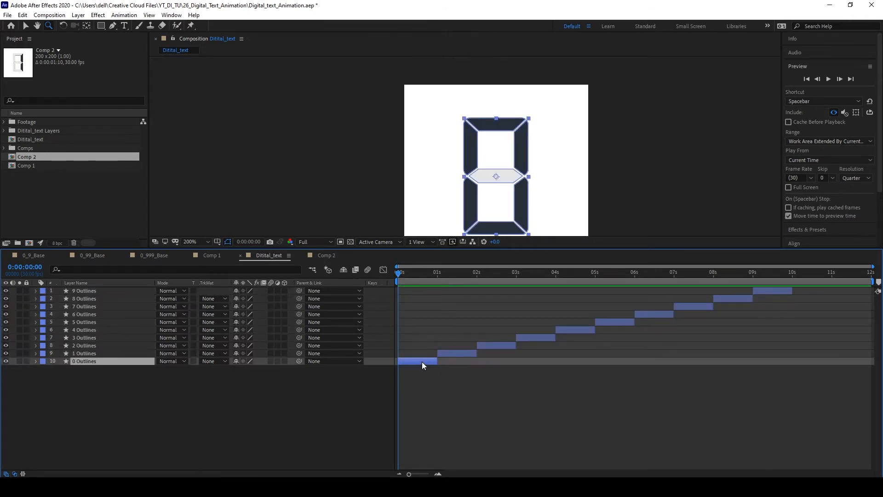
key(o)
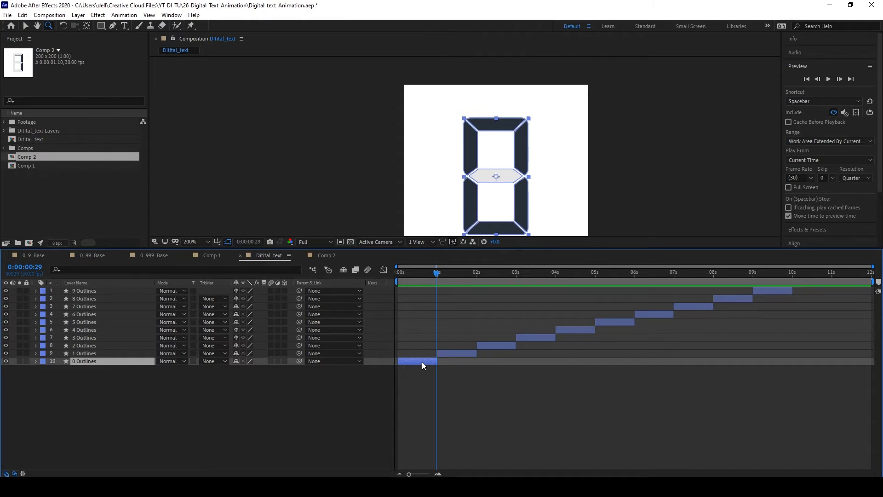
drag(408, 474, 431, 476)
click(688, 385)
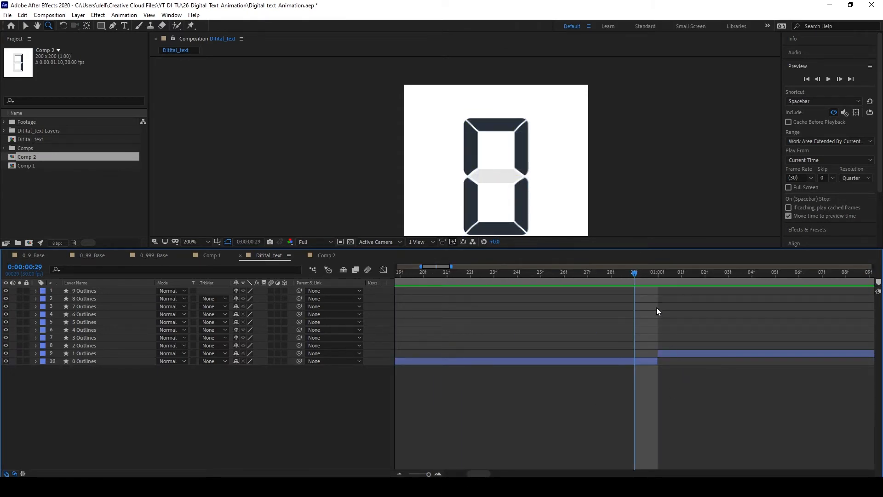
drag(634, 274, 351, 331)
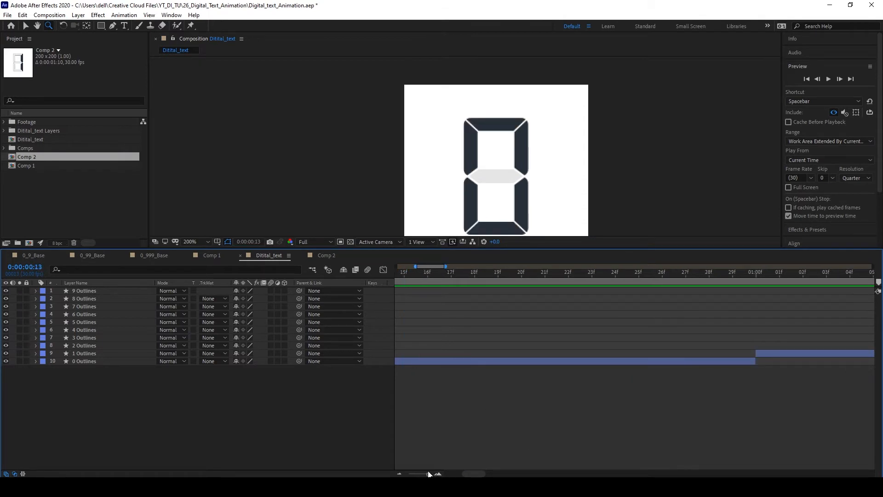
drag(428, 474, 408, 474)
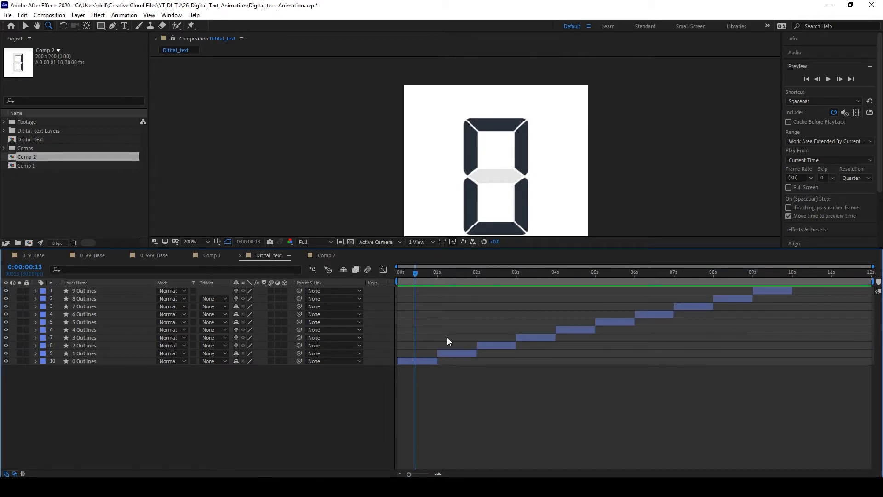
Step: Scrub through the digit sequence, return the playhead to 0:00:00:00 and save the project
drag(417, 275, 579, 402)
drag(662, 405, 354, 423)
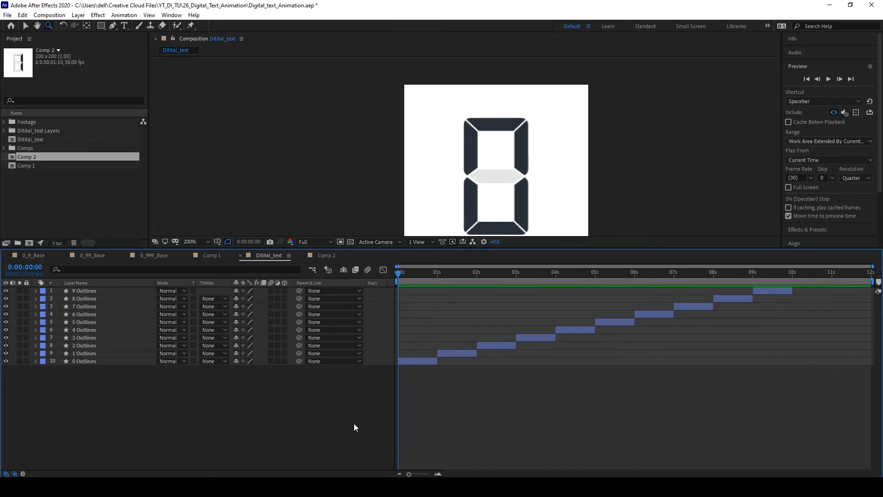
key(ctrl+s)
click(420, 362)
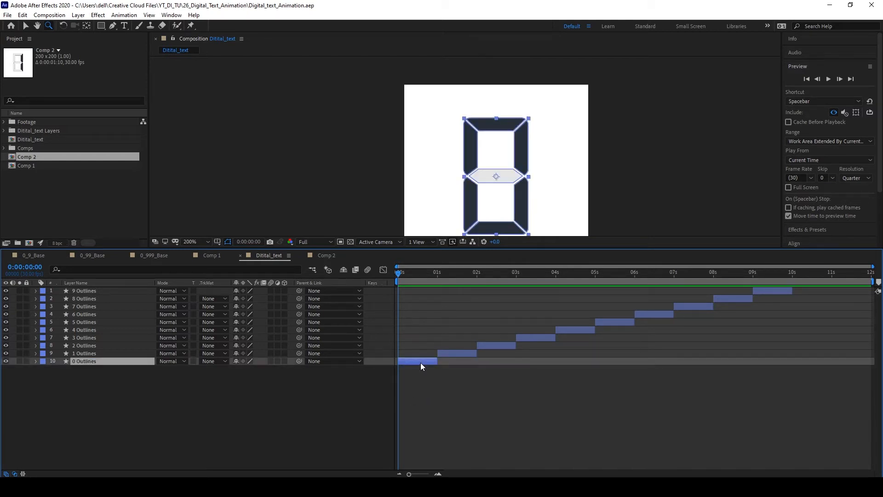
click(444, 353)
click(512, 341)
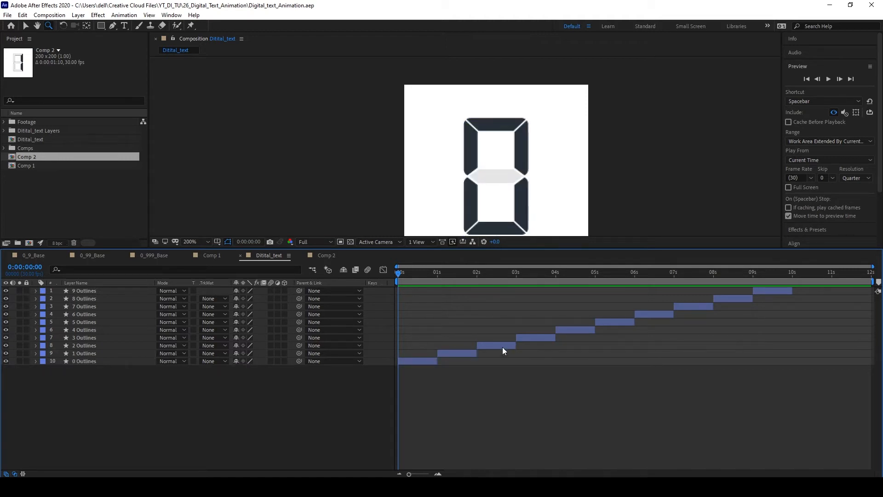
click(498, 346)
click(539, 336)
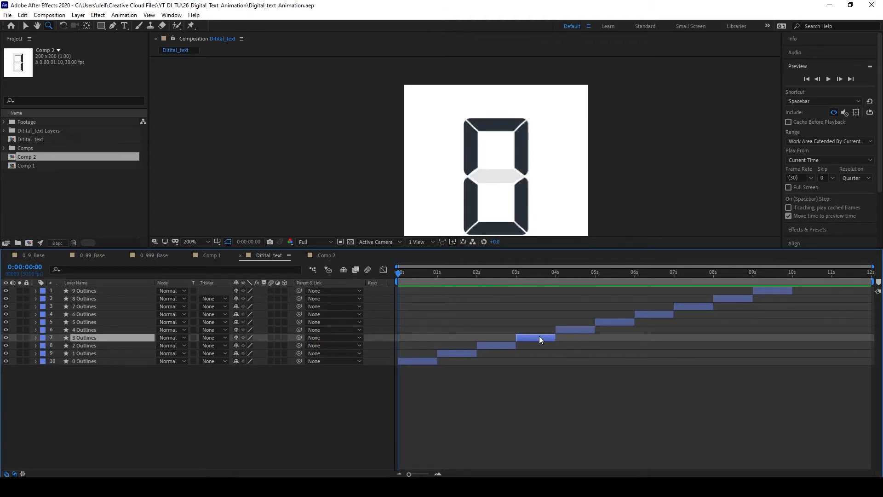
click(583, 329)
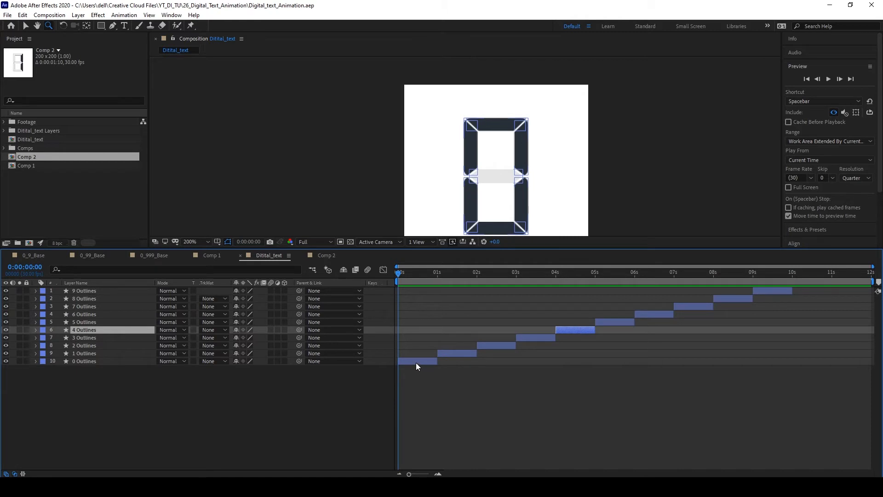
click(770, 291)
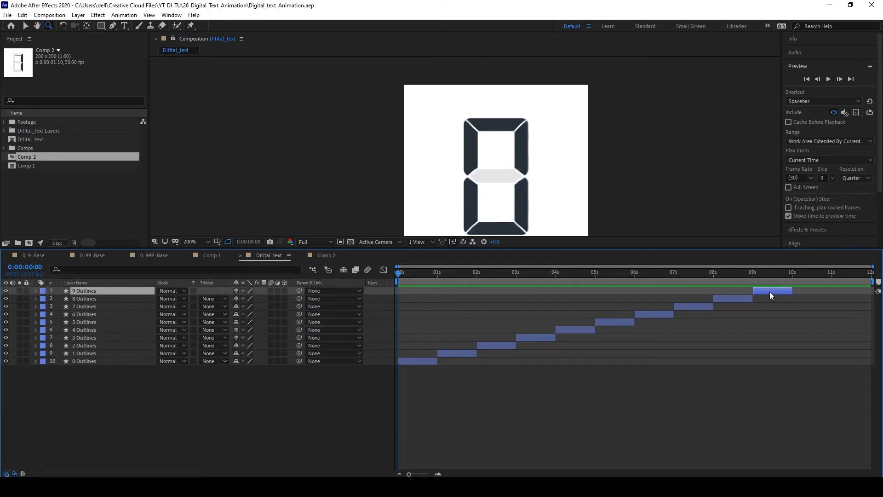
click(730, 299)
click(691, 306)
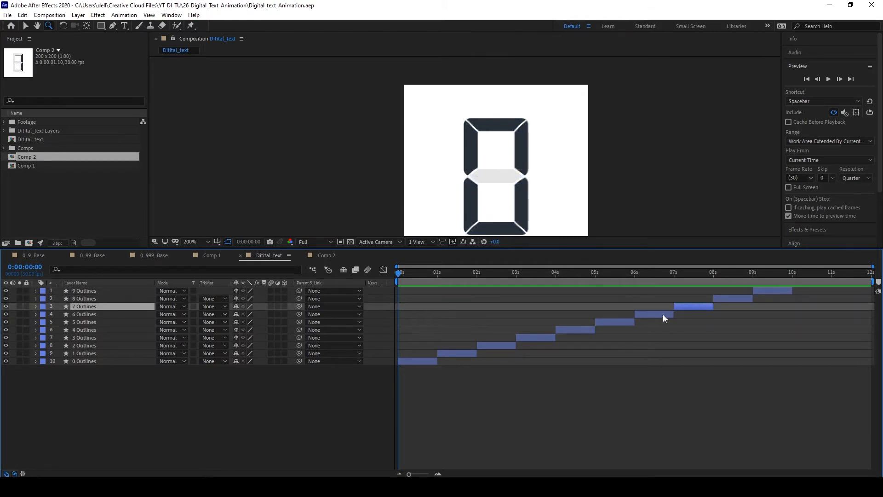
click(654, 314)
click(535, 338)
Step: Pre-compose the 0 Outlines and 1 Outlines layers separately into compositions named 0 and 1
right_click(406, 361)
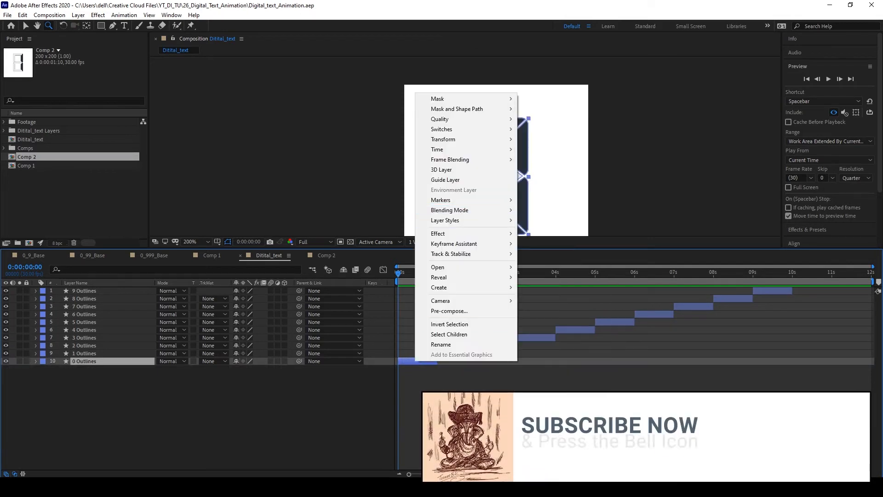
click(471, 311)
text(0 Outlines Comp 1)
key(Return)
right_click(460, 354)
click(511, 303)
text(1)
key(Return)
Step: Pre-compose the 2 Outlines and 3 Outlines layers separately into compositions named 2 and 3
right_click(504, 346)
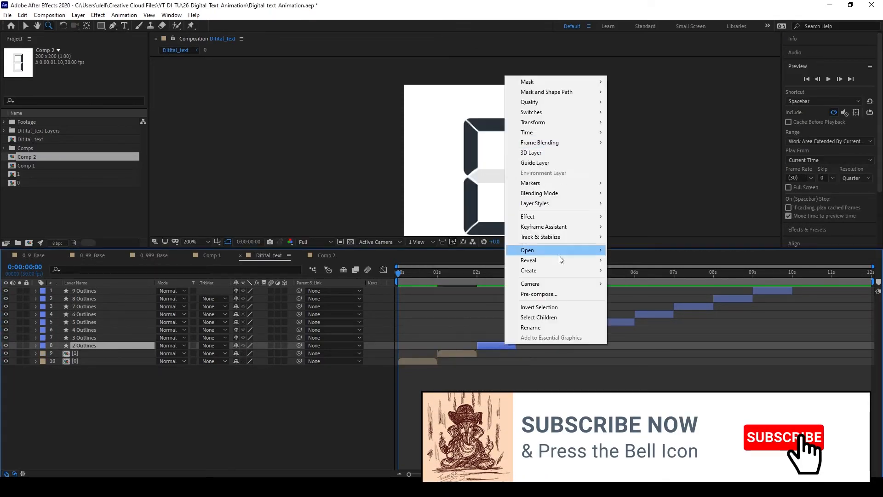
click(552, 295)
text(2 Outlines Comp 1)
right_click(536, 337)
click(593, 285)
text(3)
Step: Pre-compose the 4 Outlines and 5 Outlines layers separately into compositions named 4 and 5
right_click(575, 330)
click(616, 285)
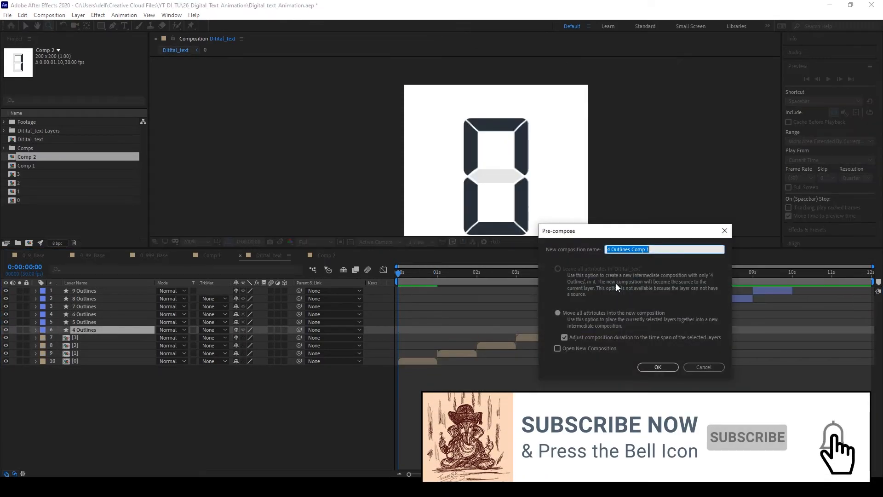
text(4)
right_click(607, 322)
click(646, 272)
text(5)
click(657, 367)
Step: Pre-compose the 6, 7, 8 and 9 Outlines layers separately into compositions named 6, 7, 8 and 9
right_click(649, 314)
click(679, 263)
text(6)
click(657, 368)
right_click(685, 307)
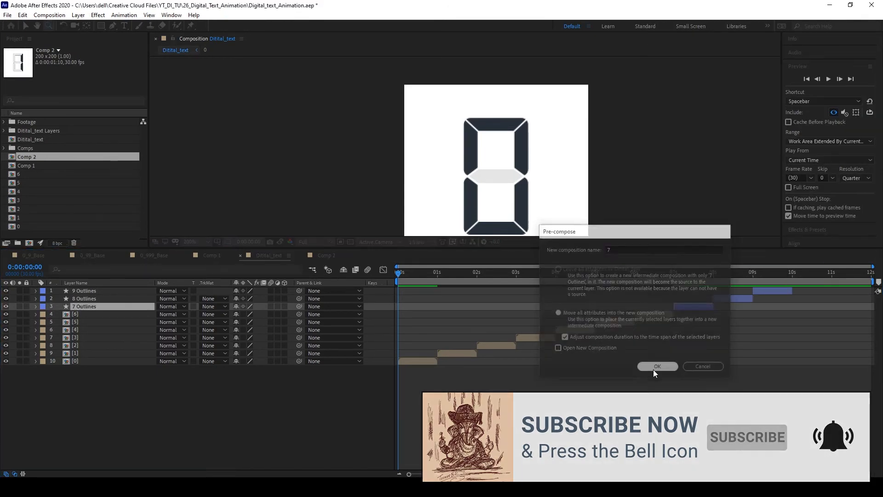
click(670, 370)
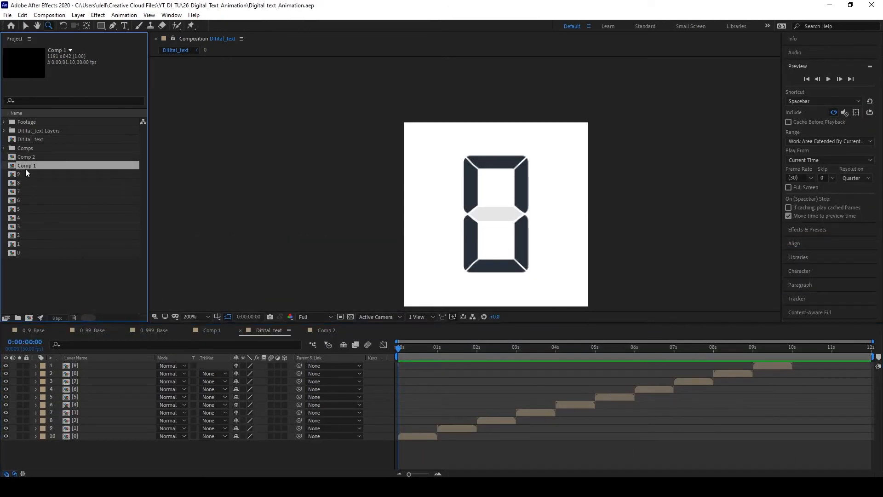
Step: Close the Comp 1 and Comp 2 timelines and delete both compositions from the project
click(26, 157)
click(317, 331)
key(comma)
click(20, 253)
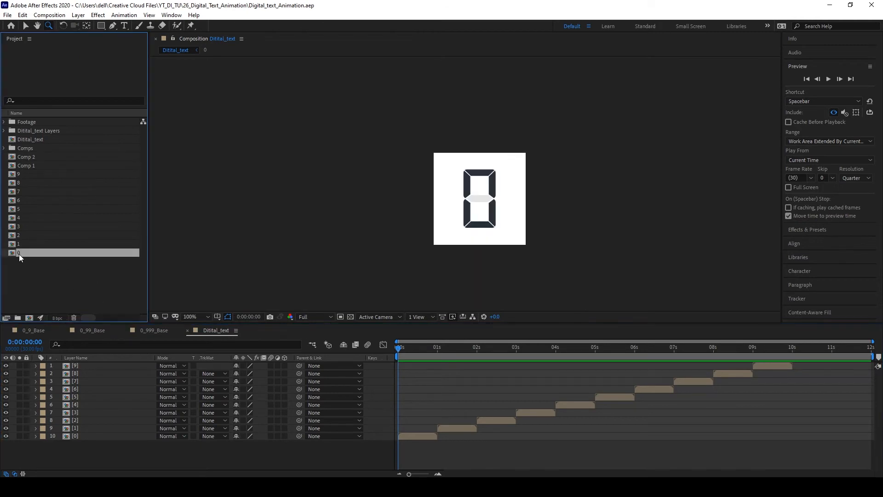
click(29, 166)
shift+click(28, 159)
key(Delete)
key(Return)
Step: Give the timeline area more height, look over the project's digit compositions and save the project
drag(448, 322, 448, 229)
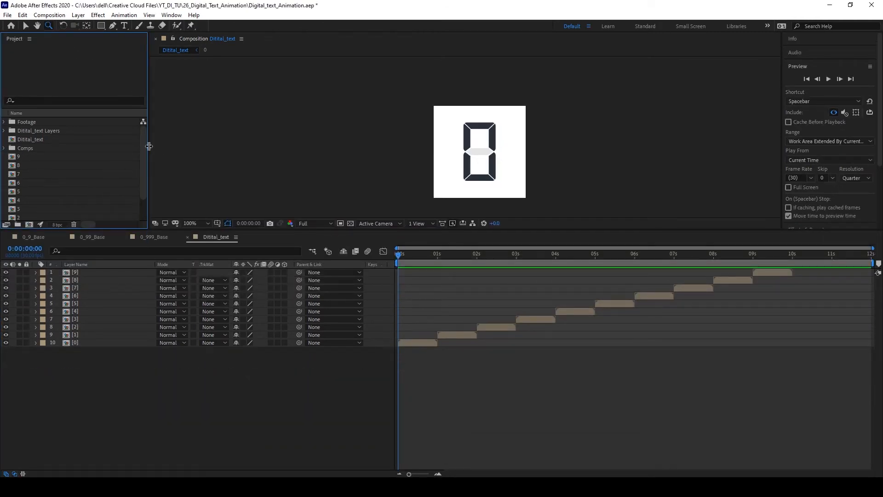
drag(143, 148, 147, 187)
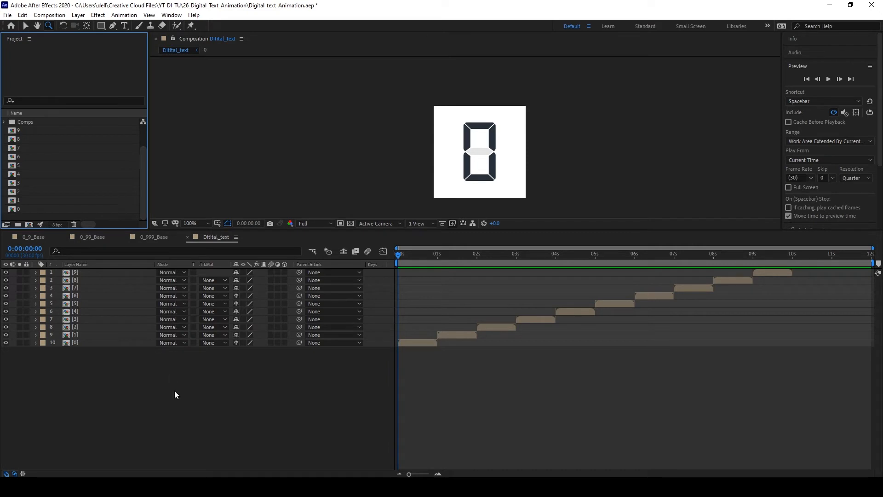
key(ctrl+s)
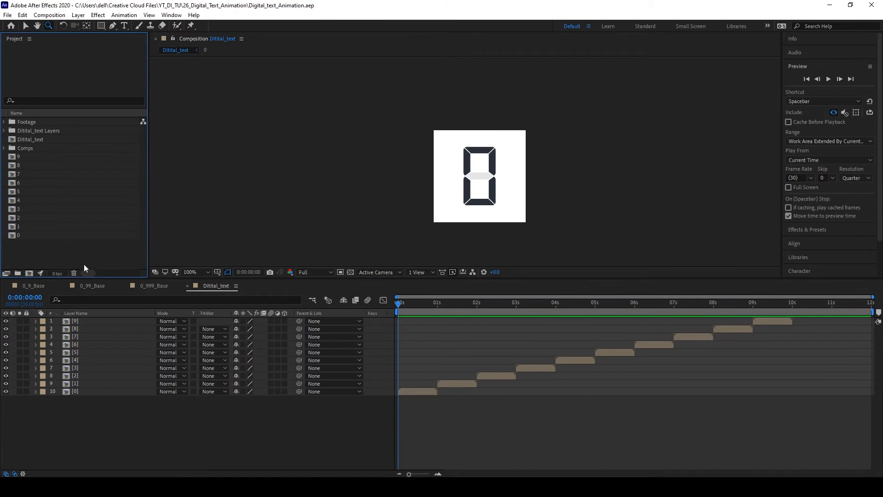
Step: Start a new composition with the aspect ratio unlocked, 1920 px wide and 1080 px high
right_click(90, 262)
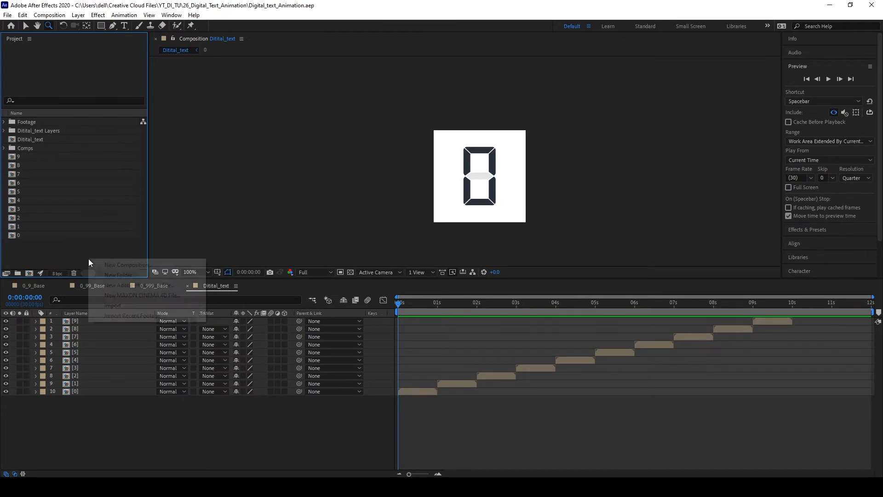
click(94, 264)
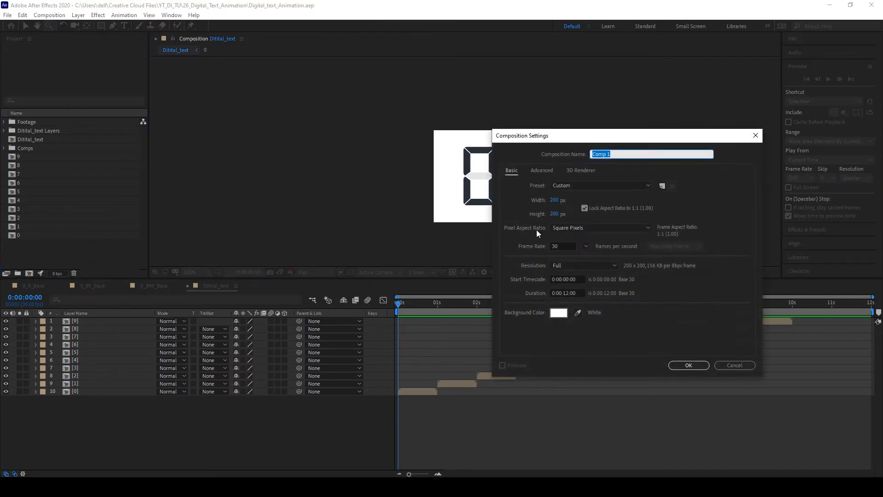
click(555, 200)
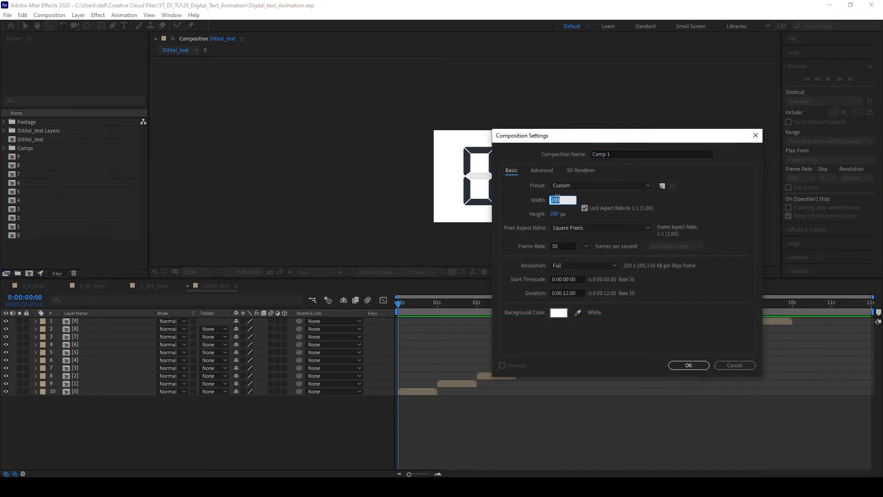
text(1920)
click(585, 208)
click(556, 214)
text(1080)
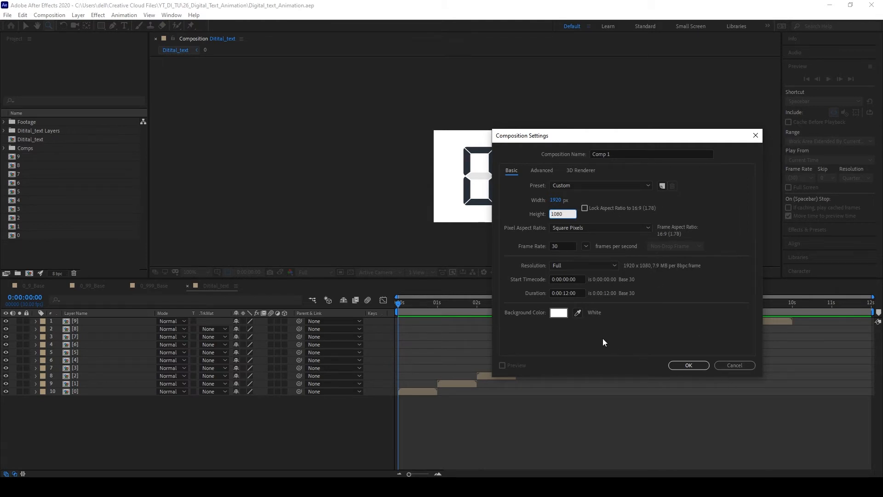
Step: Set the new composition's duration to 0:02:00:00 and create it
click(567, 294)
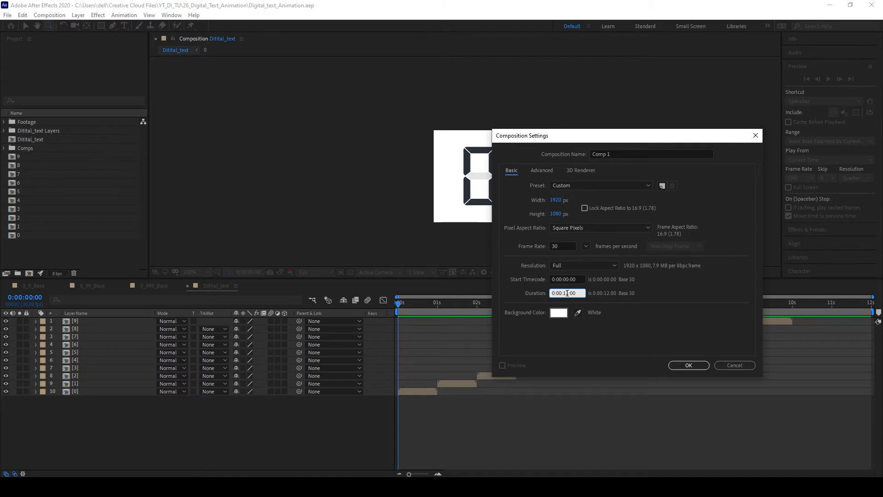
mouse_move(568, 293)
mouse_down()
mouse_move(565, 311)
mouse_move(559, 303)
mouse_up()
text(2)
drag(568, 293, 564, 296)
text(00)
click(683, 364)
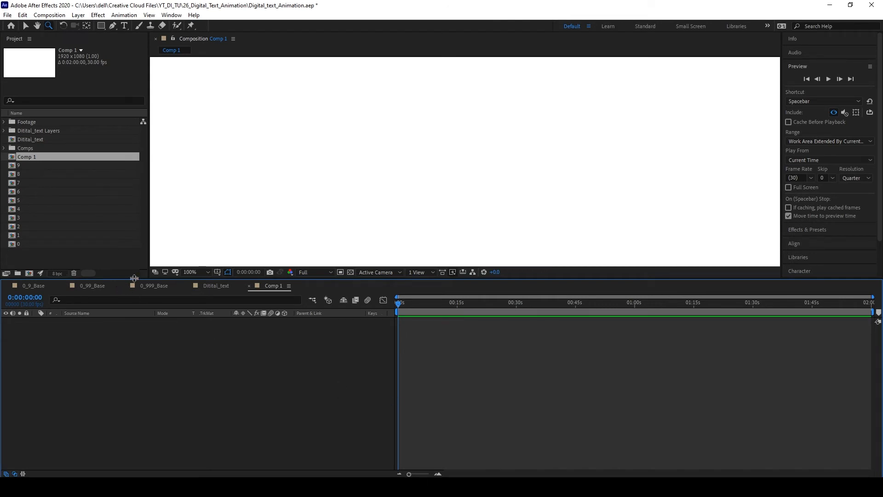
Step: Locate the Ditital_text composition in the project and add it as a layer to Comp 1 starting at 0:00:00:00
click(209, 286)
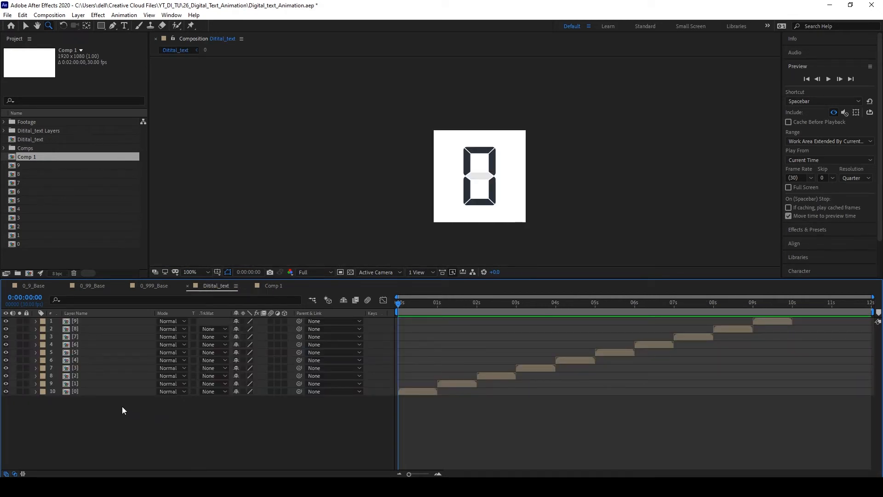
right_click(206, 287)
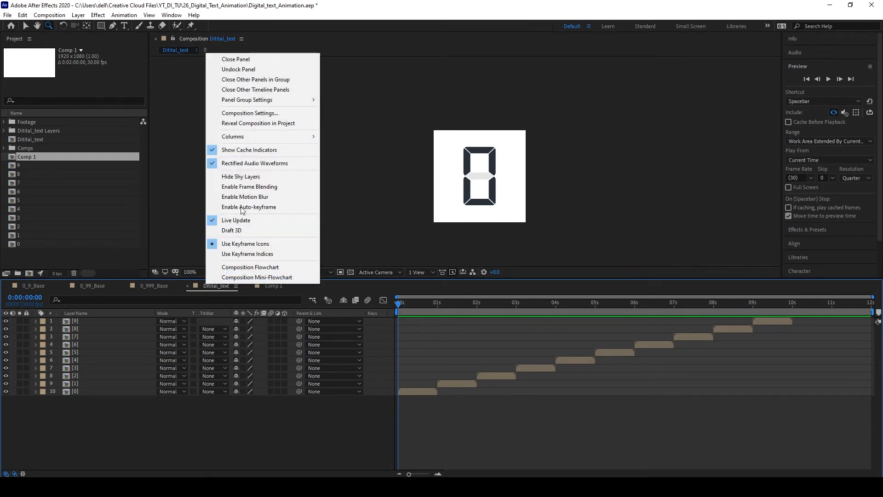
click(268, 124)
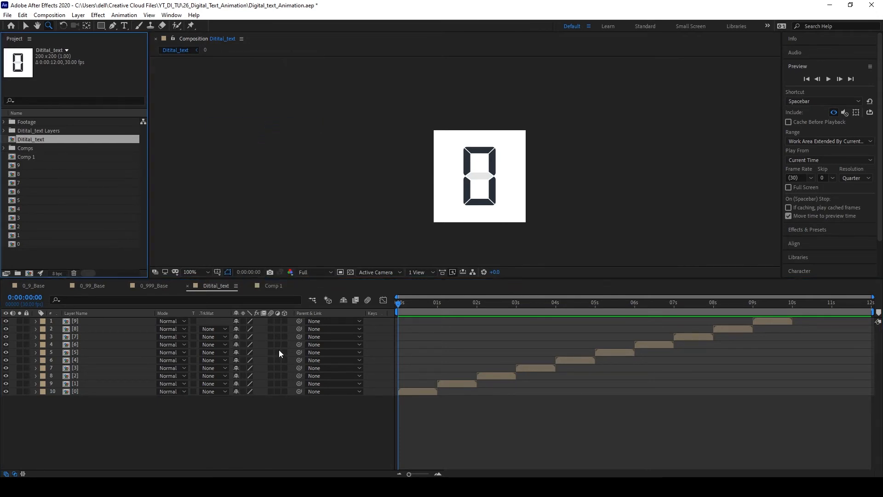
click(273, 286)
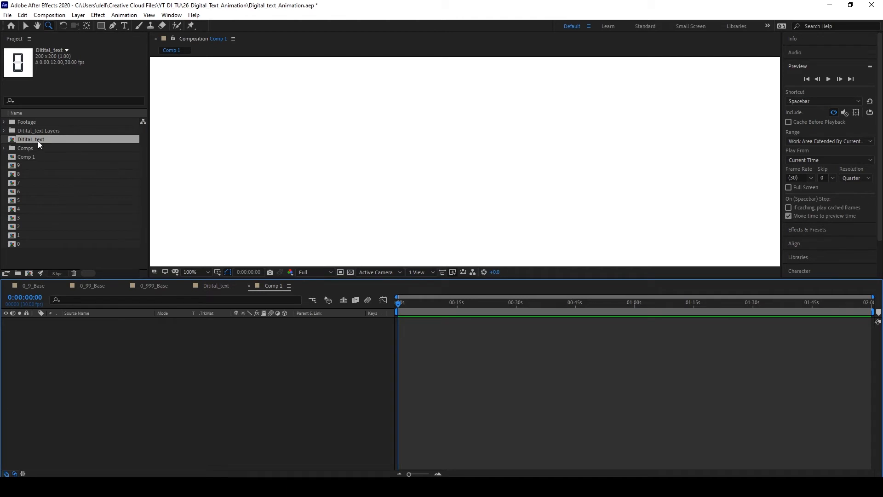
drag(38, 141, 70, 355)
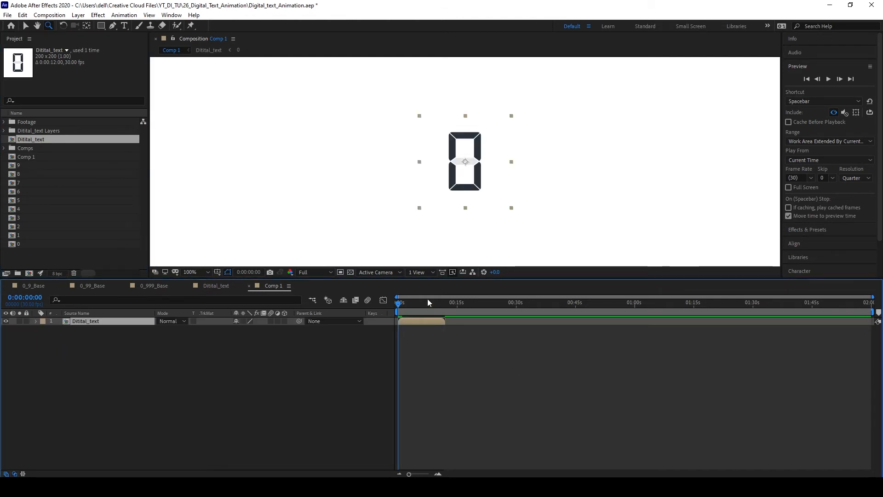
drag(398, 307, 374, 357)
scroll(537, 179, down, 2)
scroll(538, 178, up, 1)
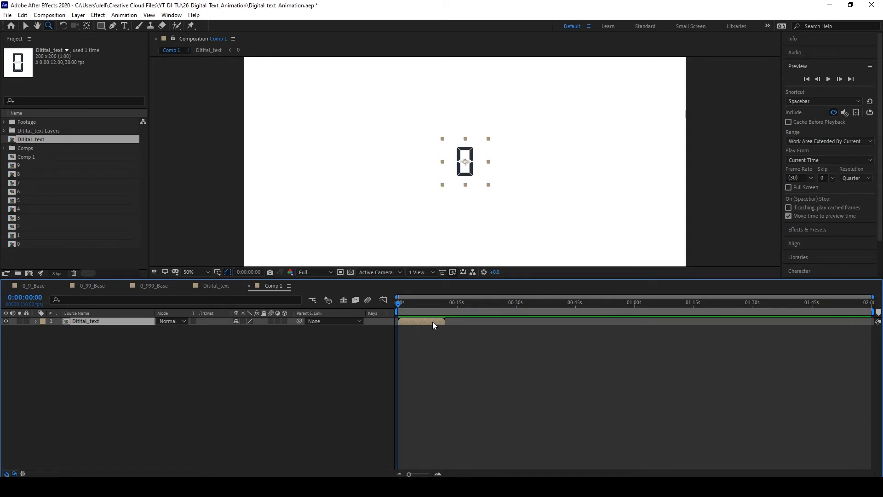
Step: Duplicate the Ditital_text layer in Comp 1 eleven times
click(435, 354)
click(418, 321)
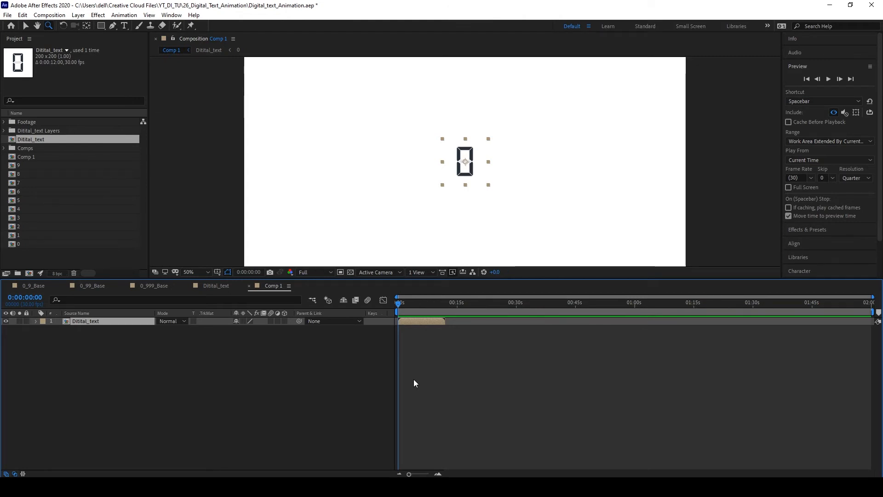
key(ctrl+d)
key(ctrl+d)
key(ctrl+d)
key(ctrl+d)
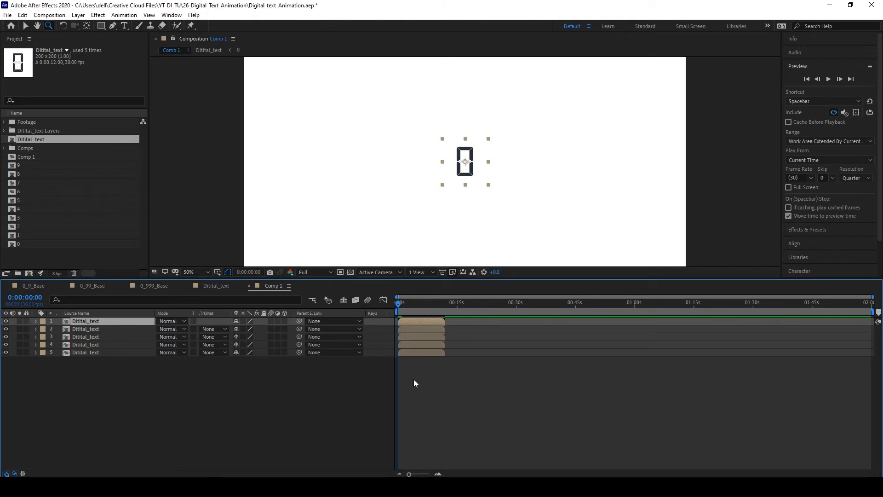
key(ctrl+d)
key(ctrl+d)
key(ctrl+d)
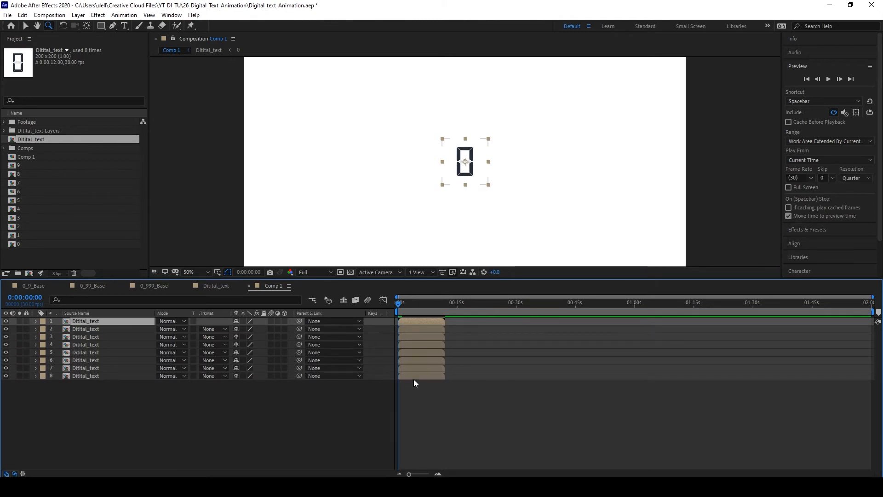
key(ctrl+d)
key(ctrl+d)
key(ctrl+d)
key(ctrl+d)
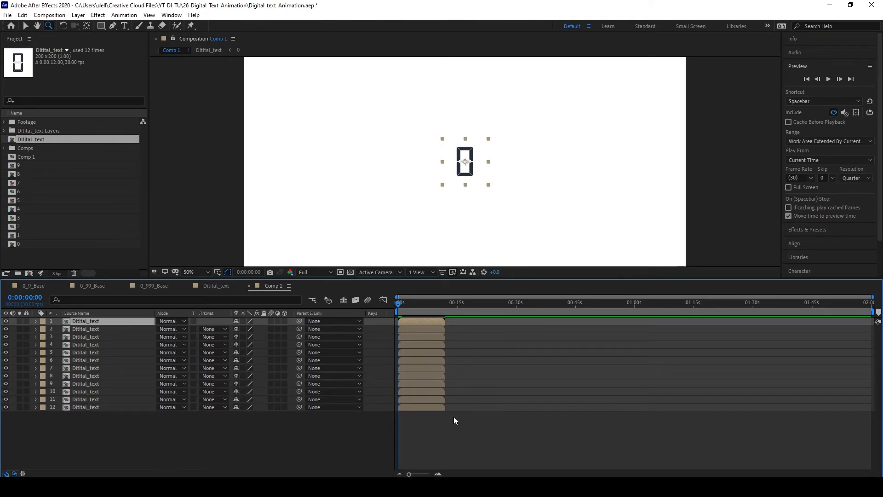
Step: Count through the stacked Ditital_text layers and delete the two topmost copies
click(437, 404)
click(437, 397)
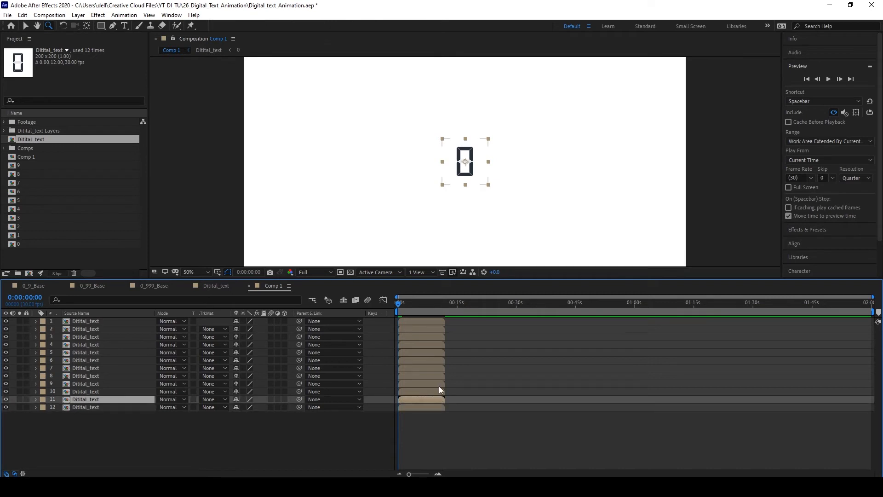
click(438, 390)
click(439, 383)
click(440, 376)
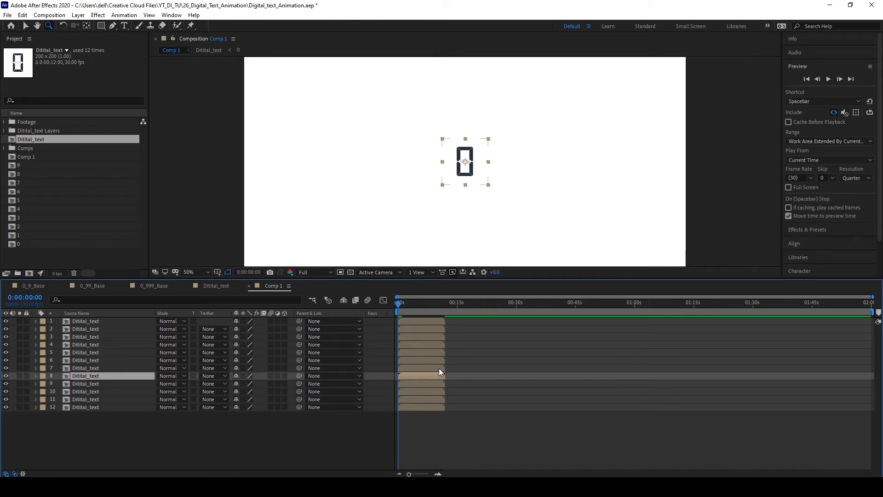
click(438, 367)
click(439, 360)
click(438, 352)
click(437, 343)
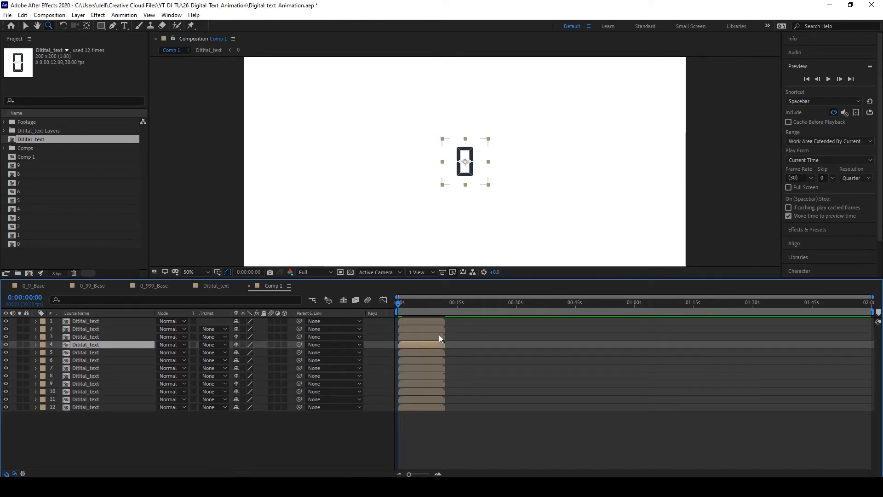
click(438, 336)
click(438, 329)
shift+click(438, 322)
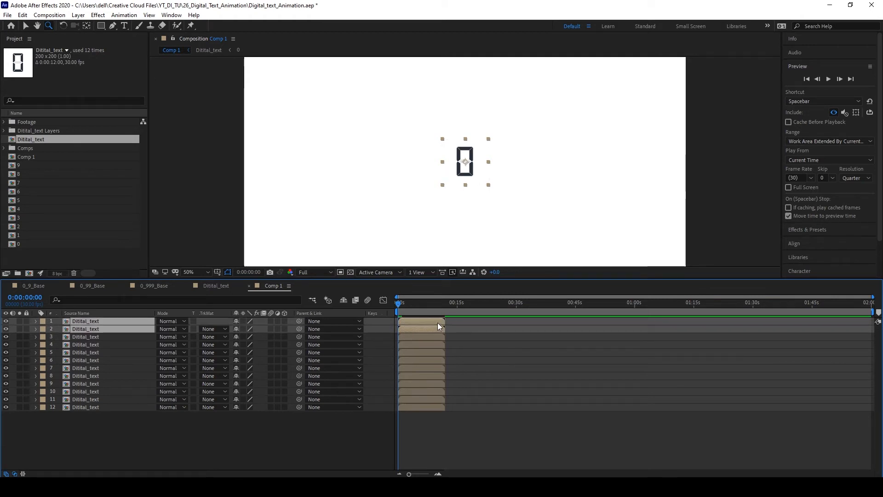
key(Delete)
click(437, 322)
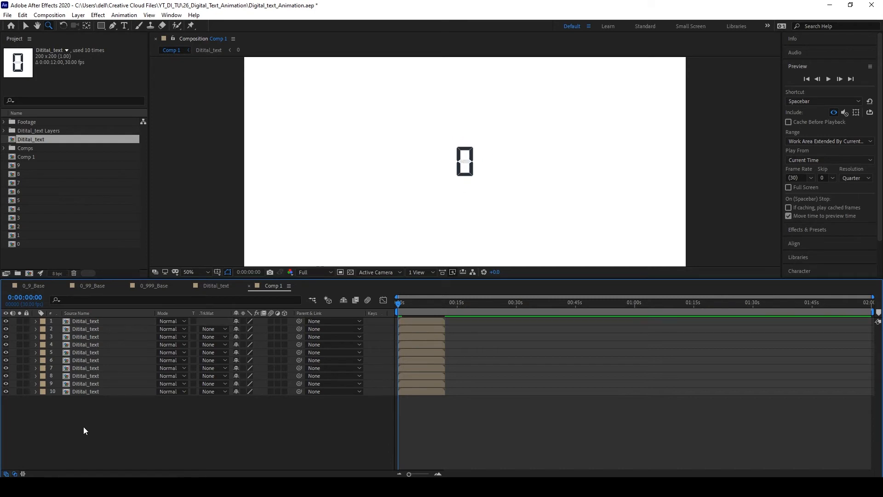
drag(83, 426, 123, 320)
click(103, 417)
click(85, 322)
click(78, 391)
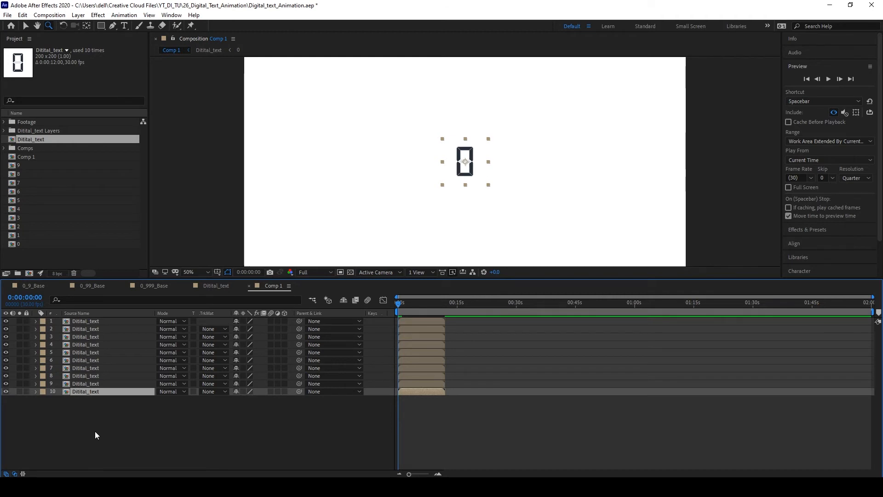
click(482, 429)
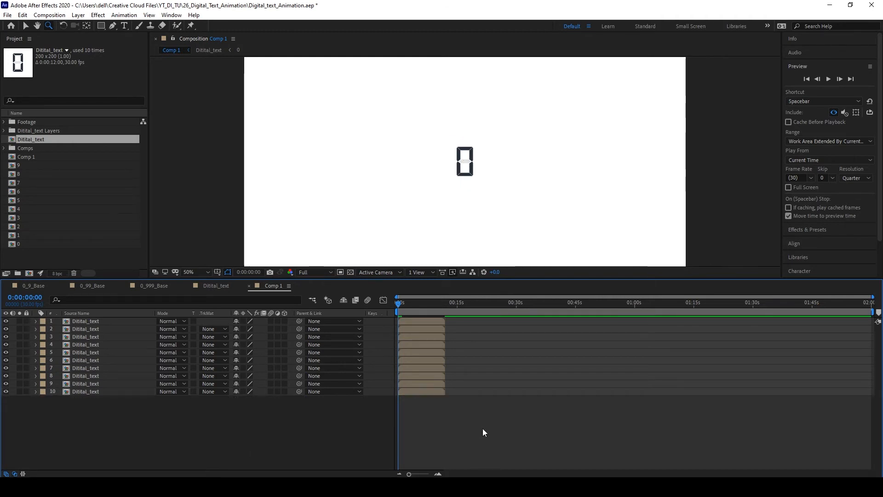
Step: Move layers 1 to 9 together so they start at 12 seconds, where layer 10 ends
click(420, 383)
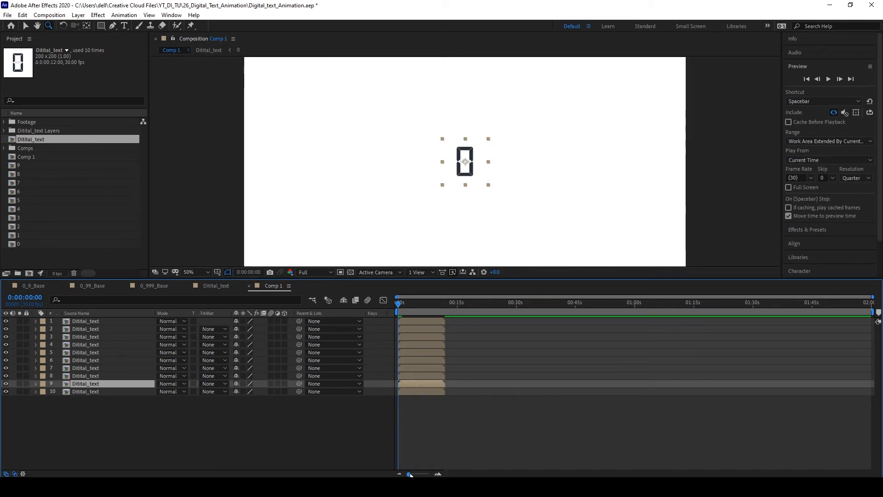
drag(411, 474, 424, 475)
click(529, 442)
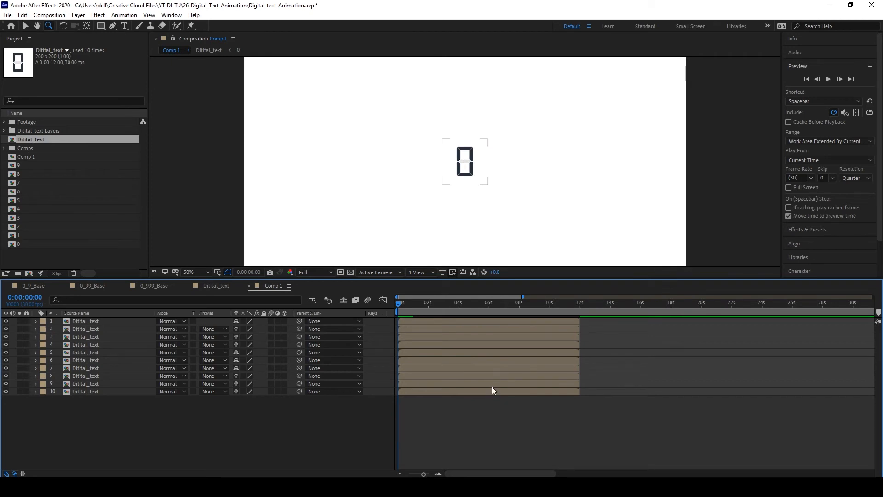
click(492, 386)
shift+click(489, 322)
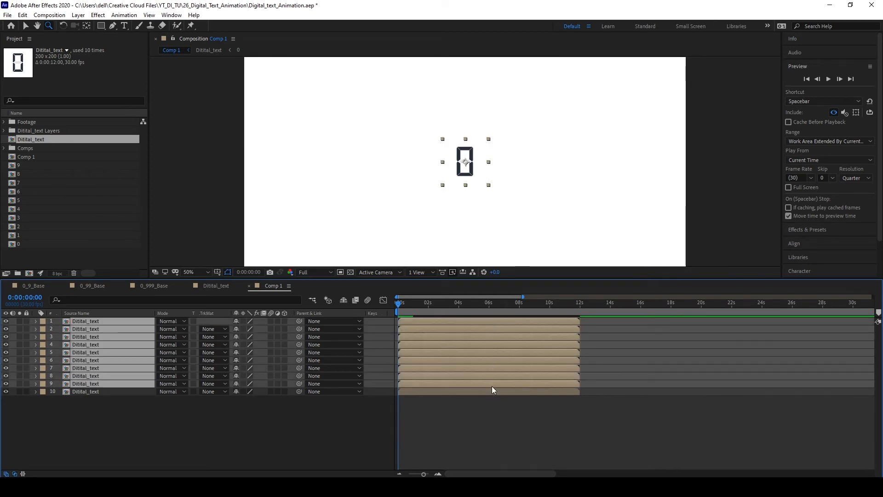
drag(492, 385, 672, 392)
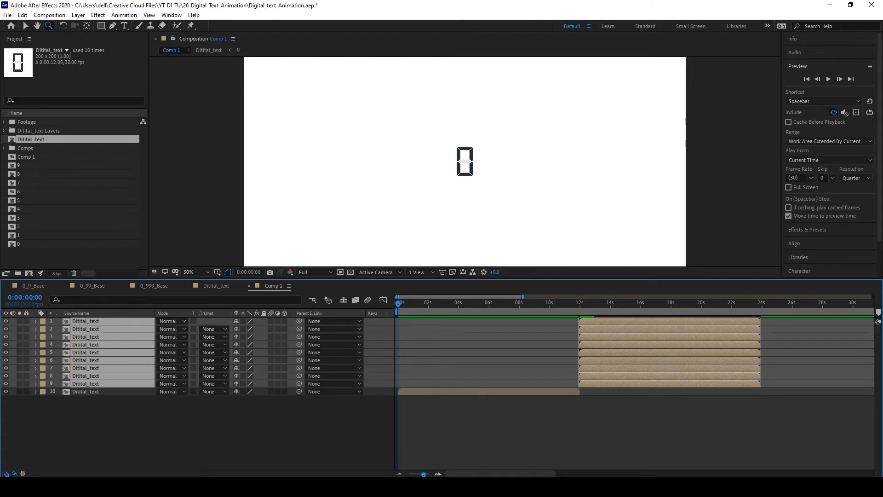
Step: Stagger the remaining Ditital_text layers end to end up to layer 1, each starting twelve seconds after the previous one, and save the project
drag(423, 475, 408, 474)
click(489, 429)
click(479, 375)
shift+click(476, 322)
click(517, 368)
shift+click(517, 321)
drag(477, 323, 565, 345)
drag(578, 359, 625, 359)
click(648, 412)
drag(606, 322, 786, 321)
shift+click(739, 321)
click(785, 407)
drag(794, 322, 841, 322)
click(790, 410)
click(709, 303)
key(Home)
key(ctrl+s)
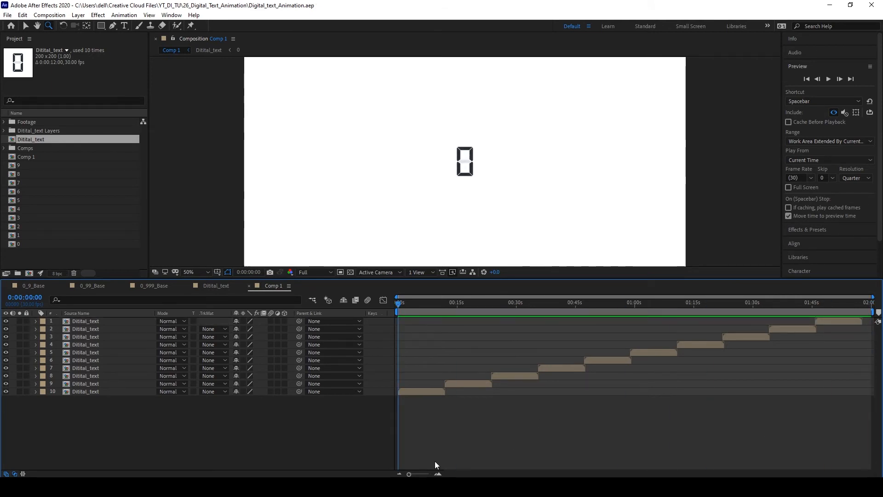
Step: Align layer 9's start with the end of layer 10 at 12:00 and layer 8's start with the end of layer 9 at 24:00
click(425, 391)
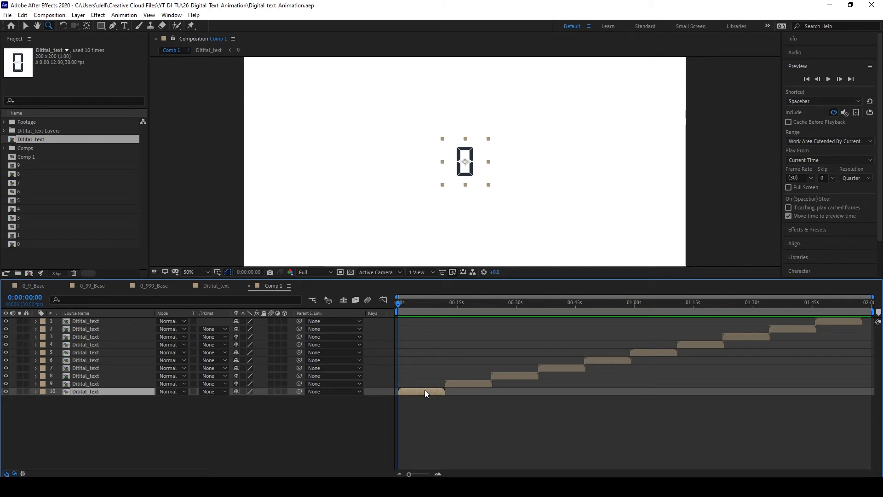
key(o)
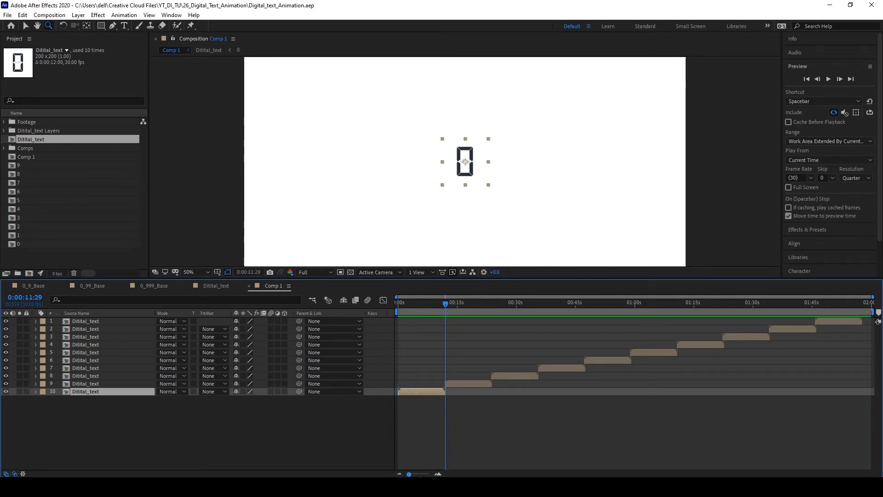
drag(409, 473, 465, 471)
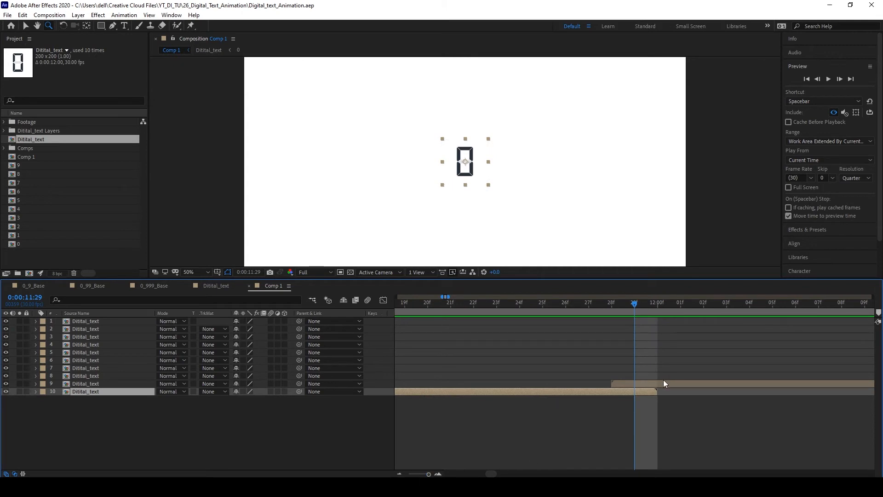
drag(664, 382, 864, 376)
key(o)
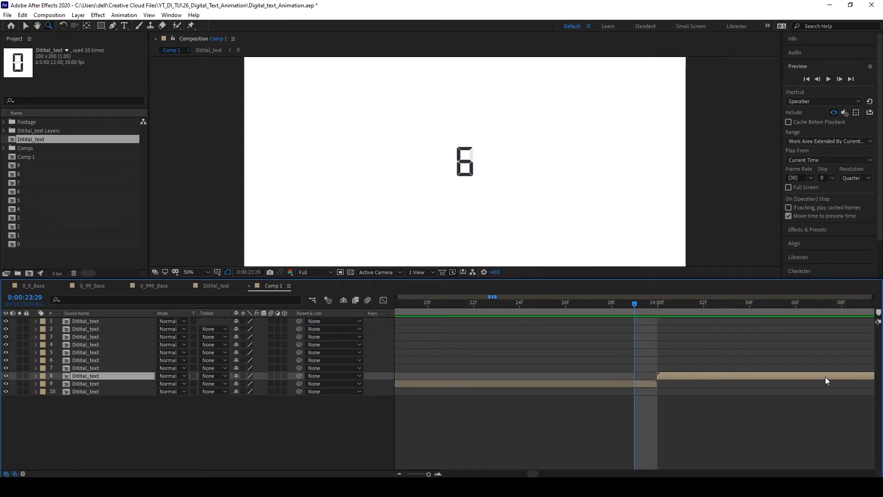
Step: Line up the ten-second layers end to end from layer 7 to layer 1, then return the current time to 0:00:00:00
key(o)
drag(703, 368, 653, 357)
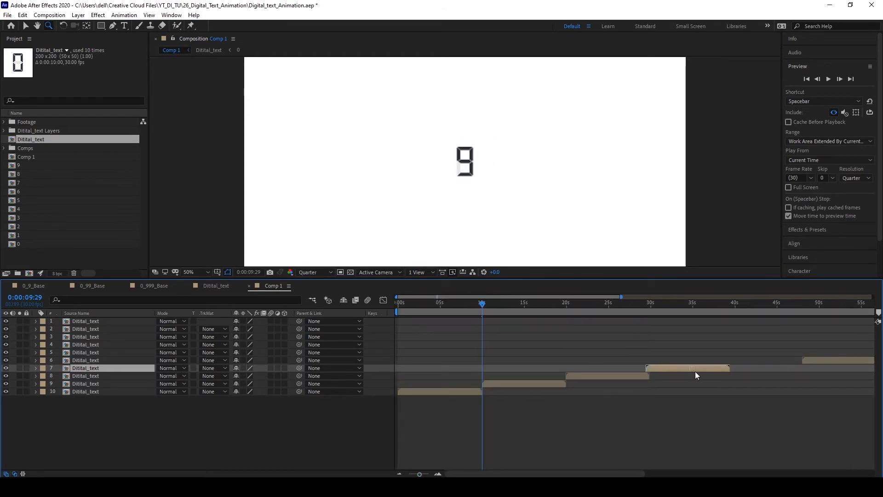
drag(419, 473, 409, 473)
click(667, 349)
click(721, 342)
click(420, 391)
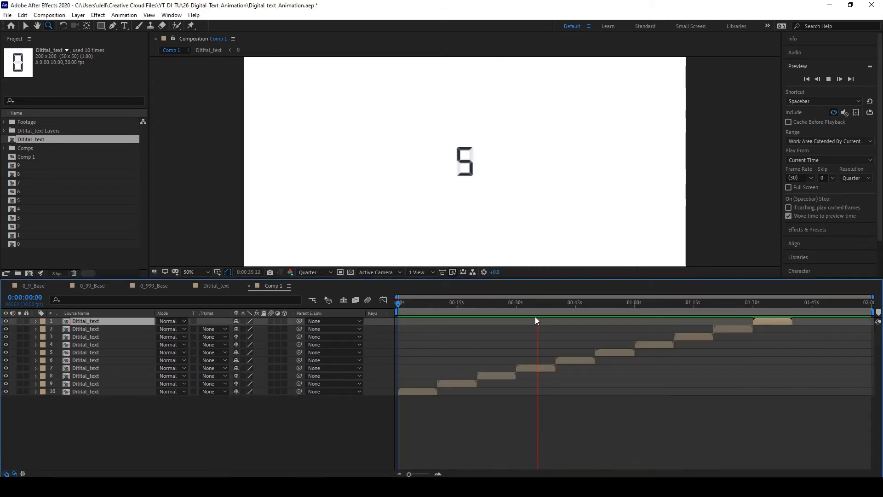
drag(534, 317, 539, 313)
key(Home)
Step: Duplicate the bottom Ditital_text layer and bring the copy to the front of the layer stack
click(423, 418)
click(419, 392)
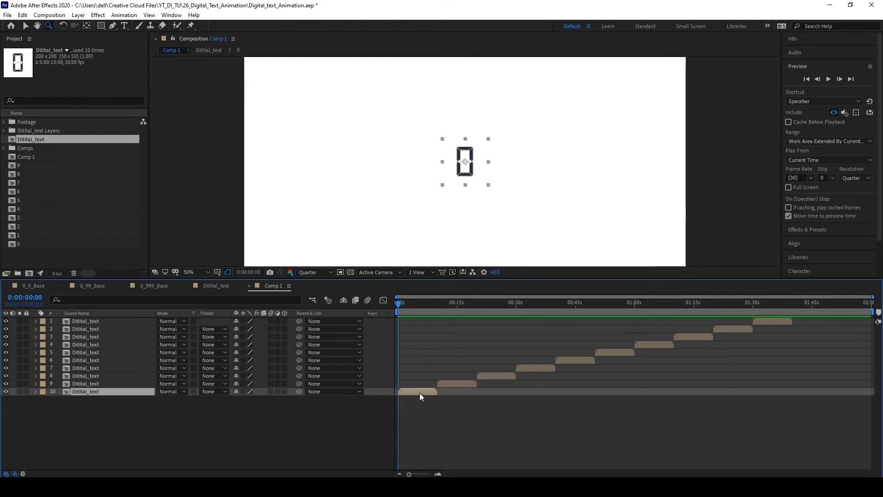
key(ctrl+d)
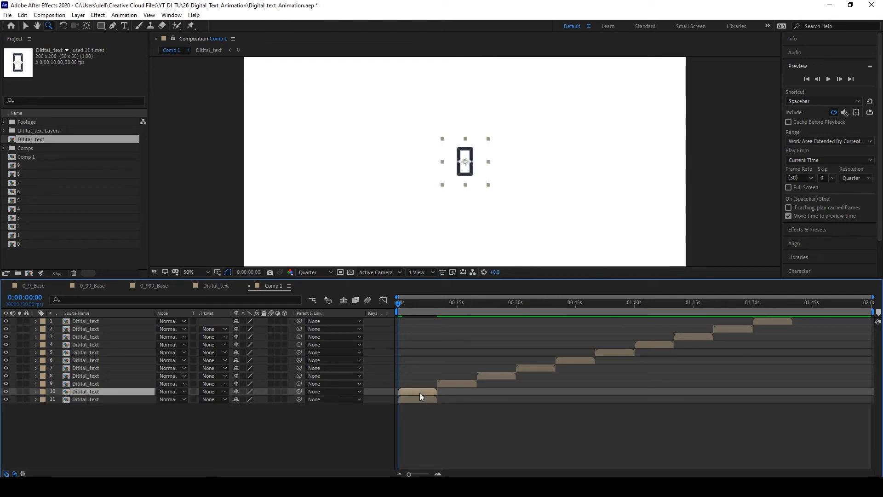
key(ctrl+shift+bracketright)
click(443, 403)
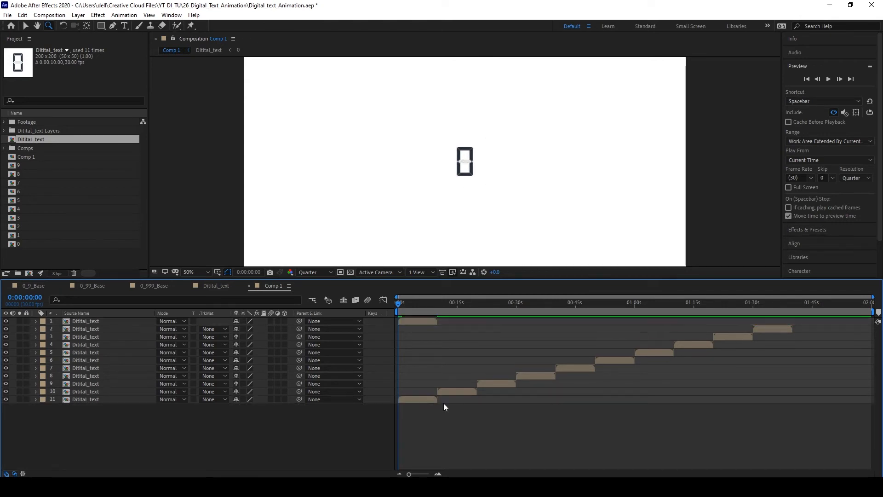
Step: Nudge the topmost Ditital_text copy sideways until its digit sits just left of the original digit with a small gap between them
click(418, 321)
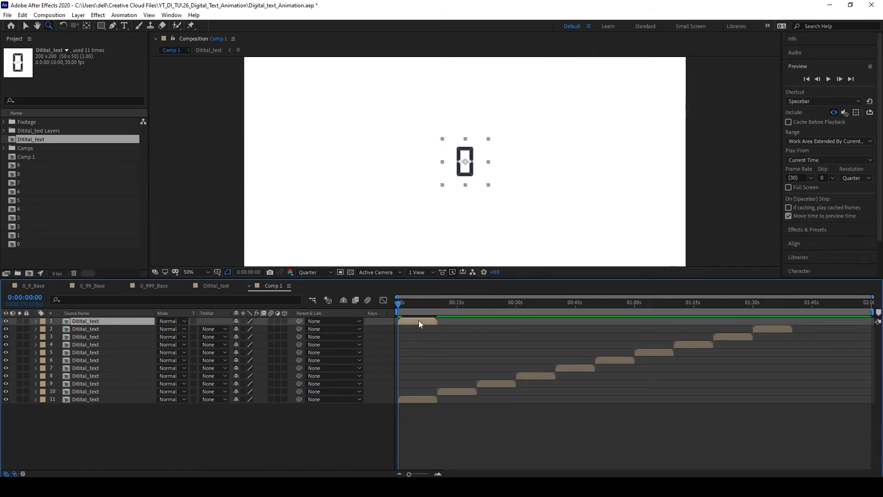
key(shift+Left)
key(shift+Left)
key(shift+Left)
key(shift+Left)
key(shift+Left)
key(shift+Left)
key(shift+Left)
key(shift+Left)
key(shift+Left)
key(shift+Left)
key(shift+Left)
key(shift+Left)
key(shift+Left)
key(shift+Left)
key(shift+Right)
key(shift+Right)
key(shift+Right)
key(shift+Right)
key(shift+Right)
key(shift+Right)
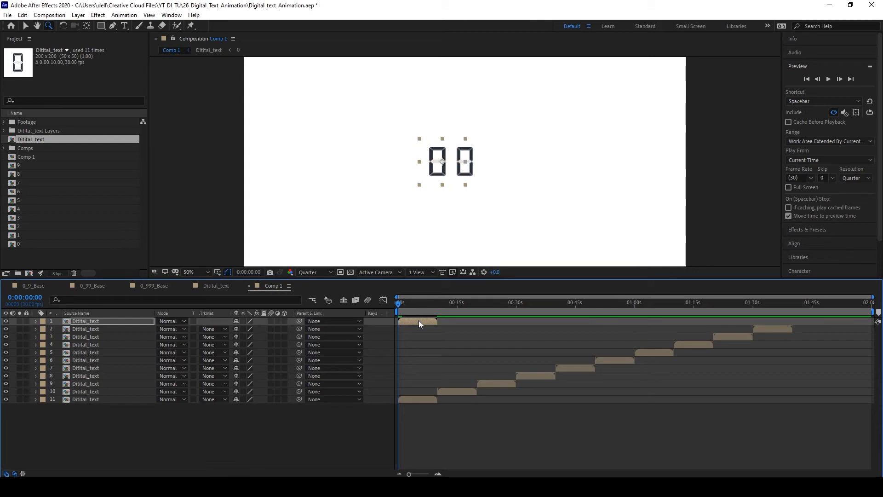
key(Right)
key(Right)
key(Right)
key(Right)
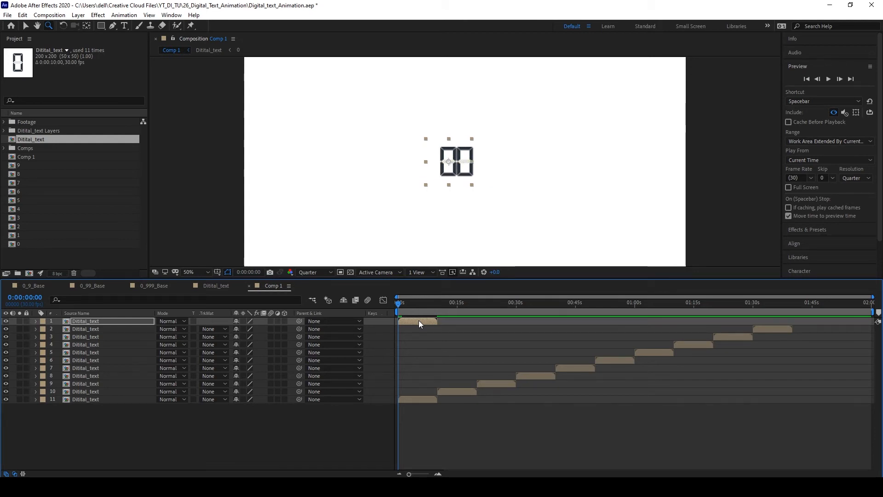
key(shift+Left)
key(shift+Left)
key(shift+Left)
key(shift+Left)
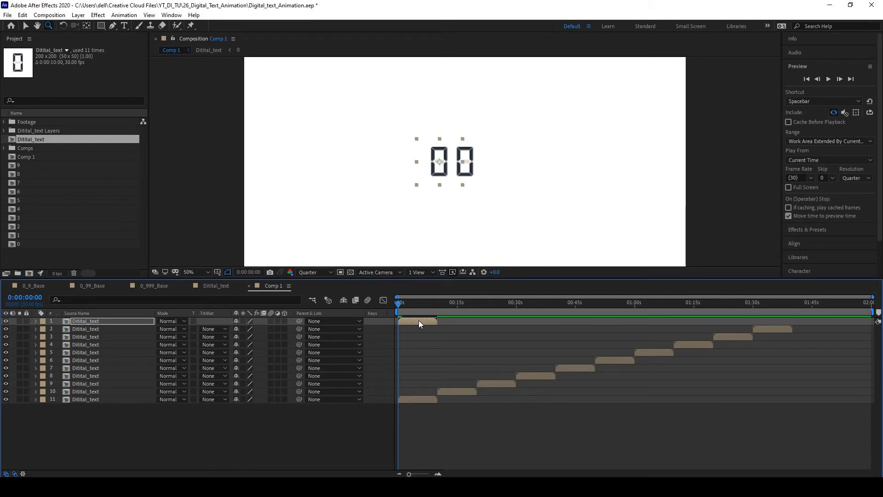
click(451, 433)
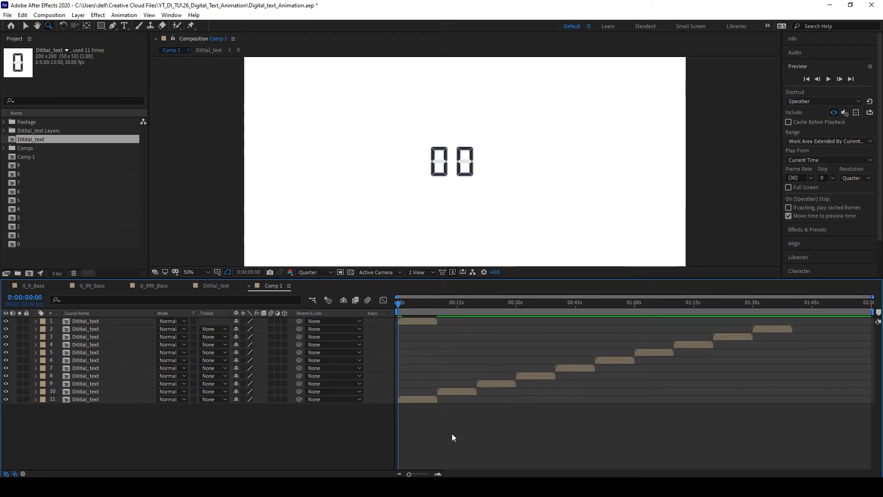
Step: Enable time remapping on the topmost Ditital_text layer, which drives the tens digit
click(458, 191)
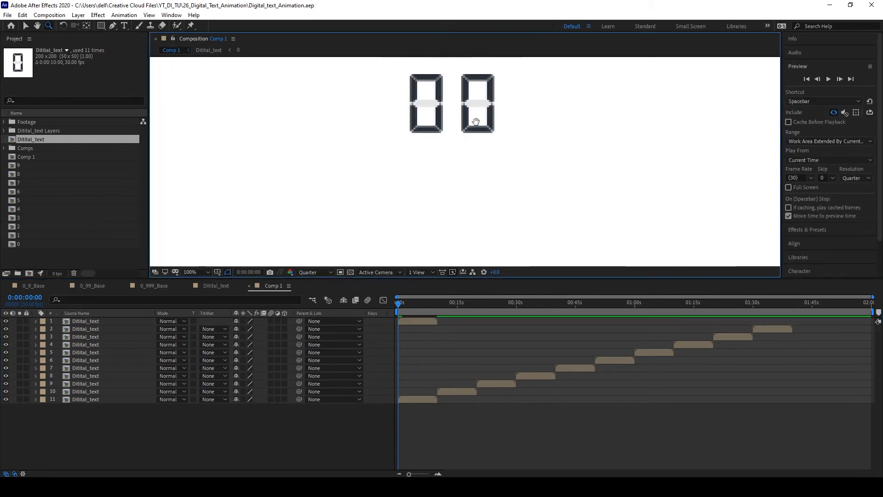
drag(476, 122, 475, 156)
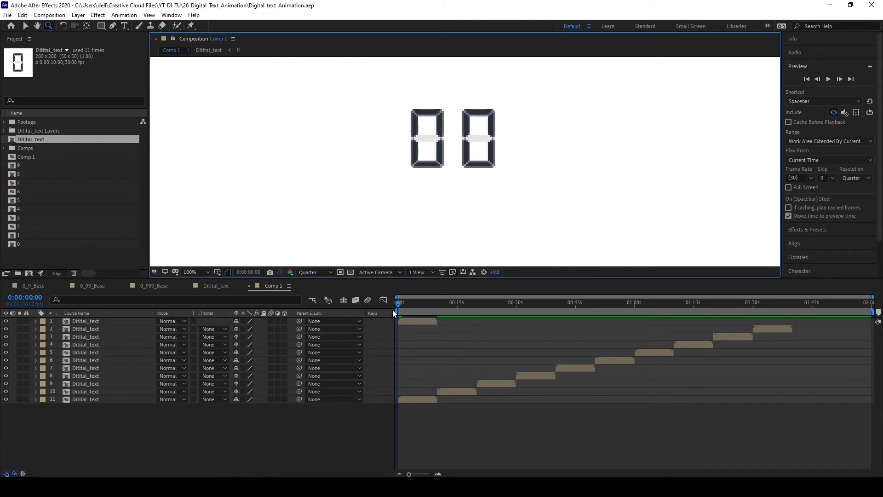
click(399, 303)
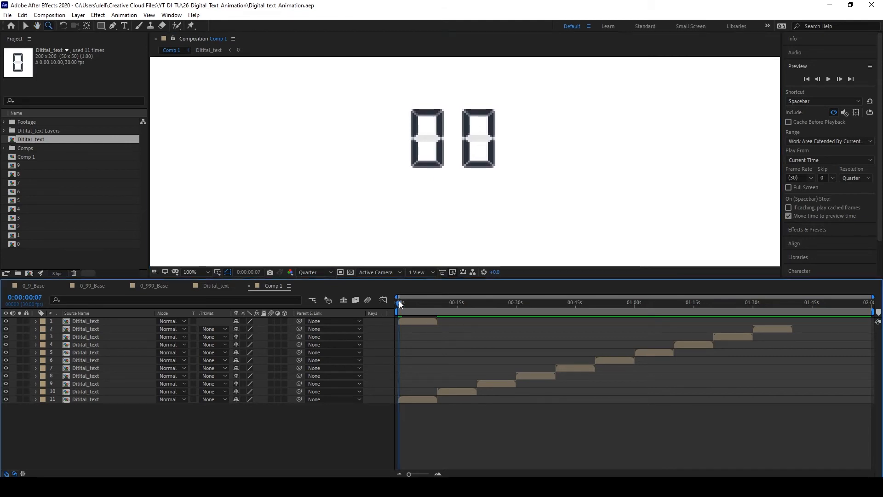
drag(399, 303, 384, 330)
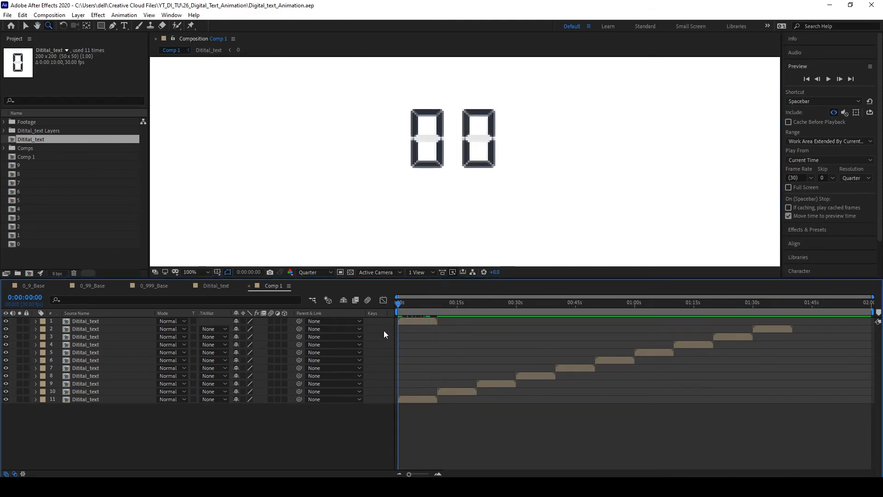
click(421, 319)
right_click(420, 318)
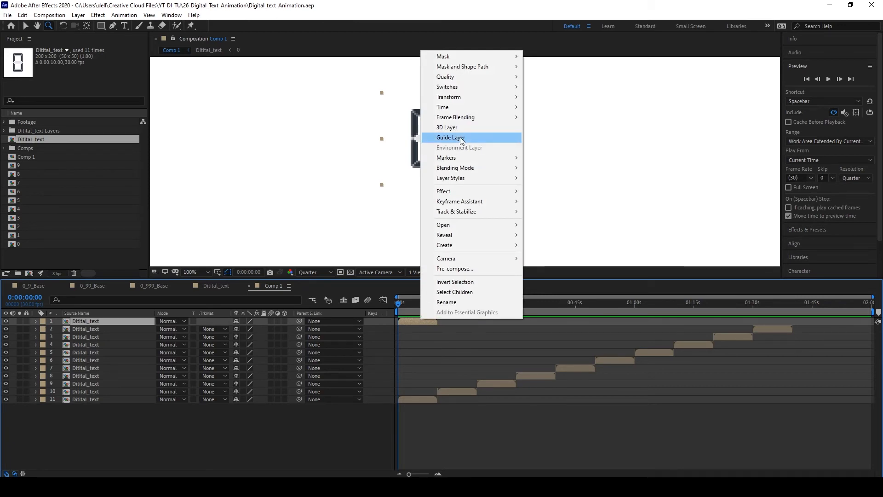
mouse_move(485, 107)
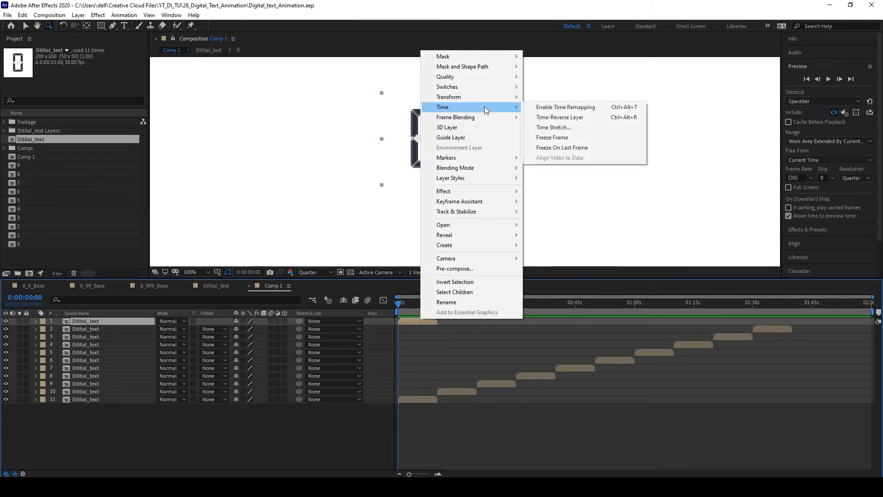
click(575, 109)
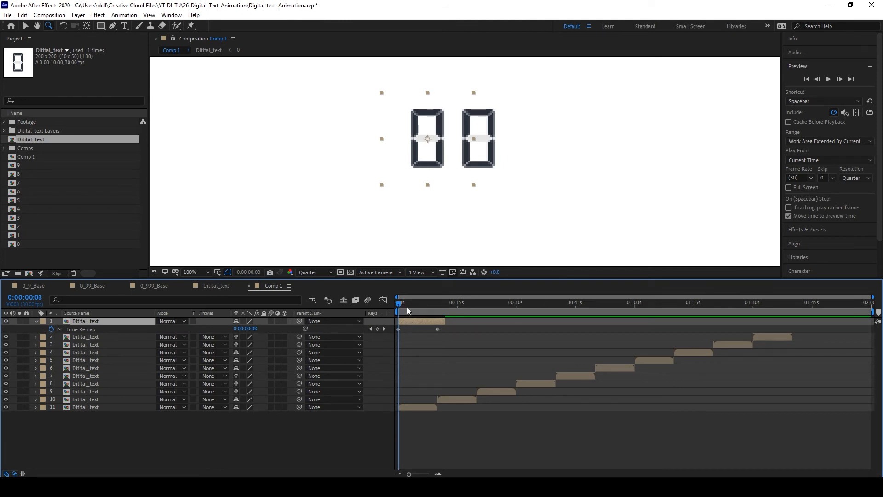
Step: Extend the time-remapped top layer to about the end of layer 2 and move its last Time Remap keyframe close to that point
drag(406, 307, 437, 314)
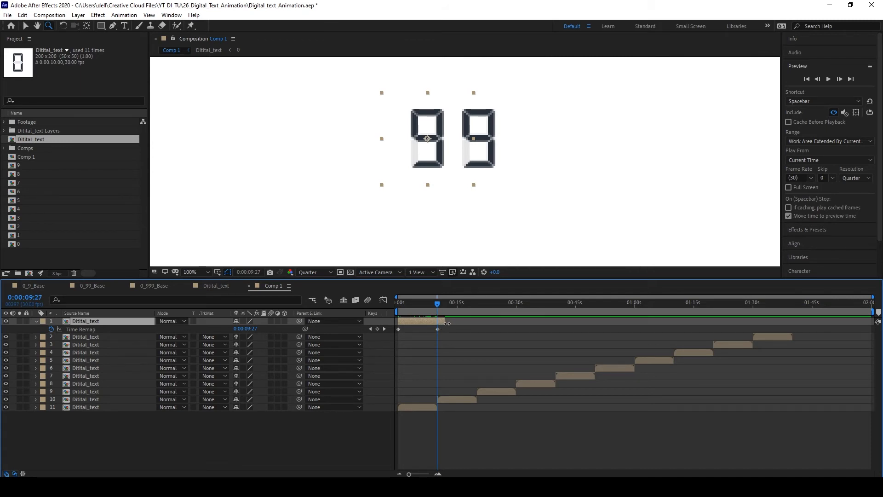
drag(447, 323, 794, 343)
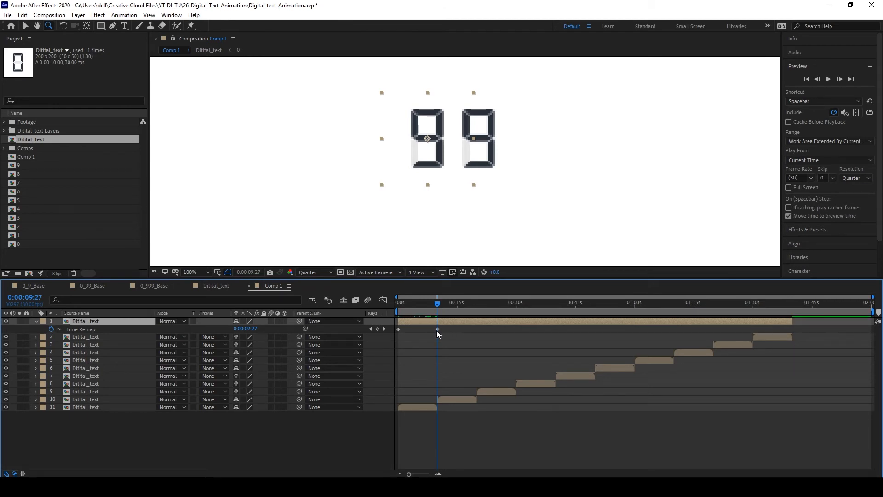
drag(437, 330, 790, 331)
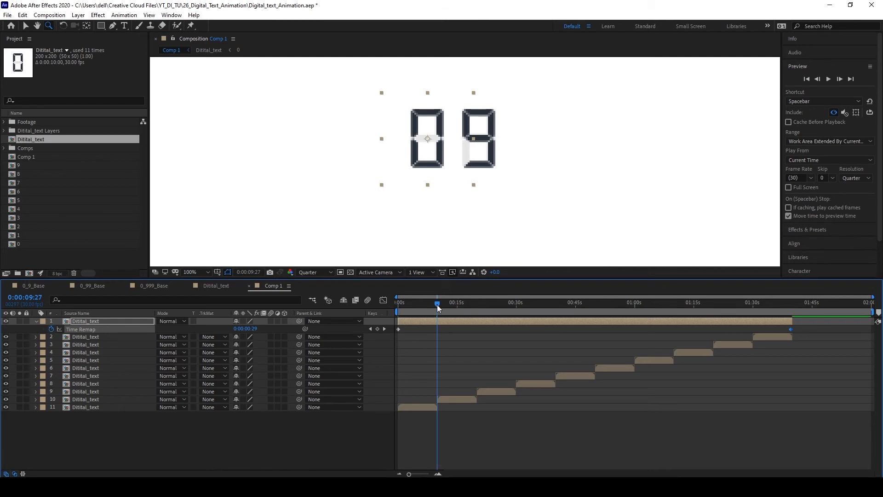
Step: Align the last Time Remap keyframe and the top layer's out point exactly with the end of layer 2 at 1:40:00
drag(437, 304, 788, 349)
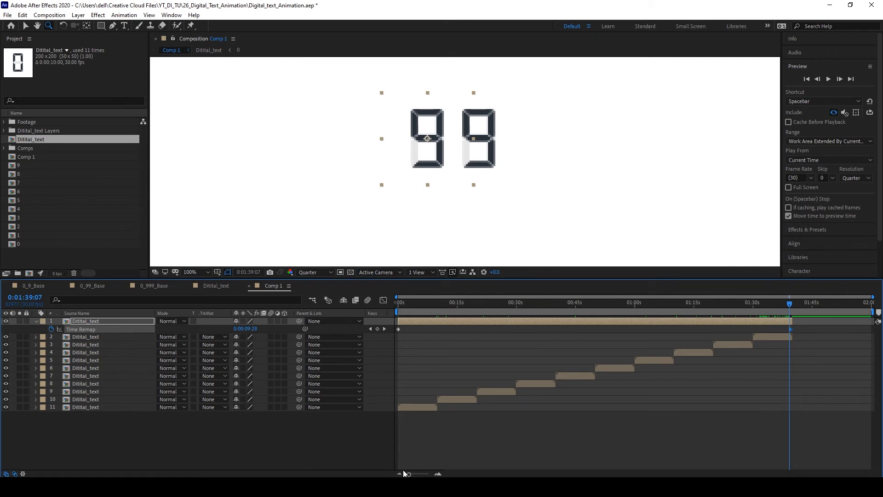
drag(408, 474, 428, 474)
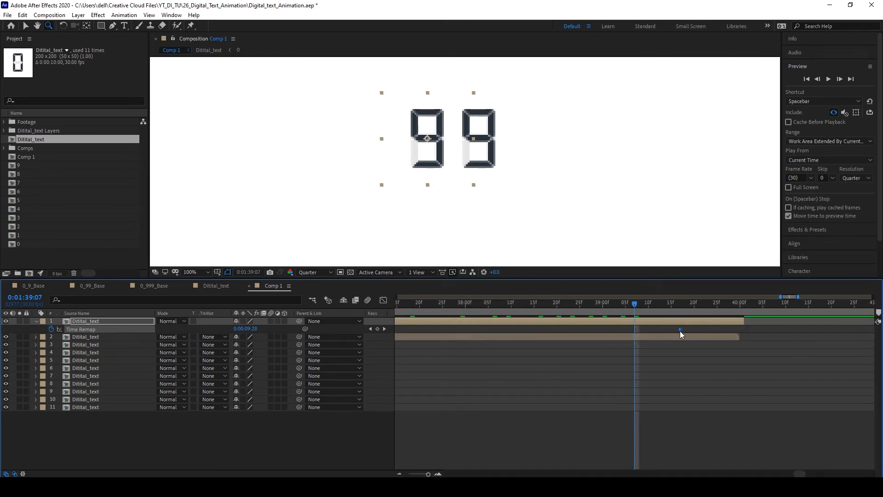
drag(680, 331, 739, 337)
drag(637, 305, 529, 321)
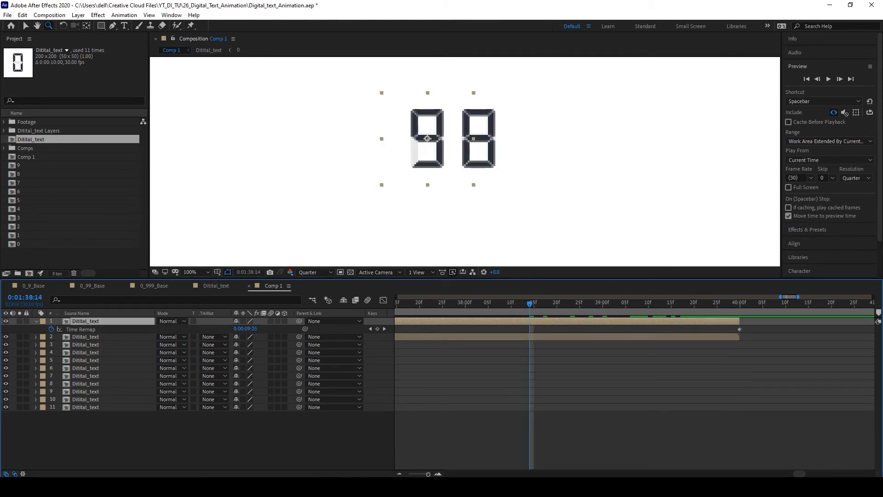
key(semicolon)
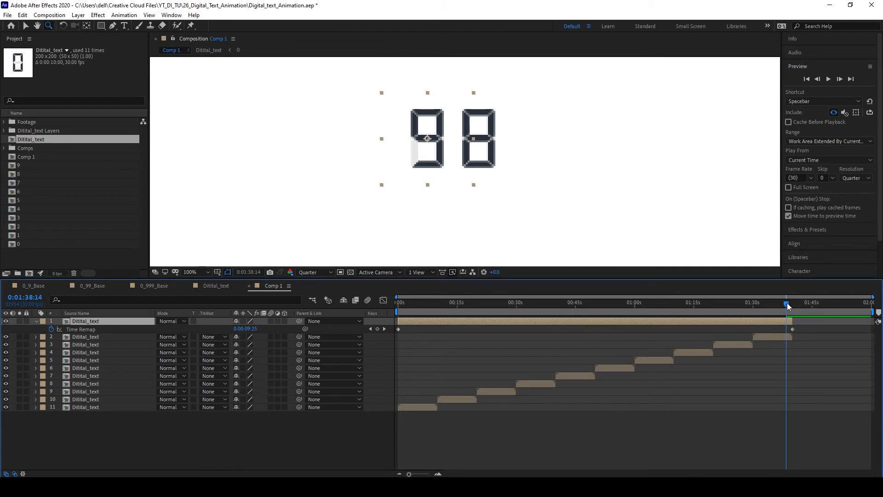
Step: Check the tens digit at the end of each ten-second layer, starting from the beginning of the composition
key(Home)
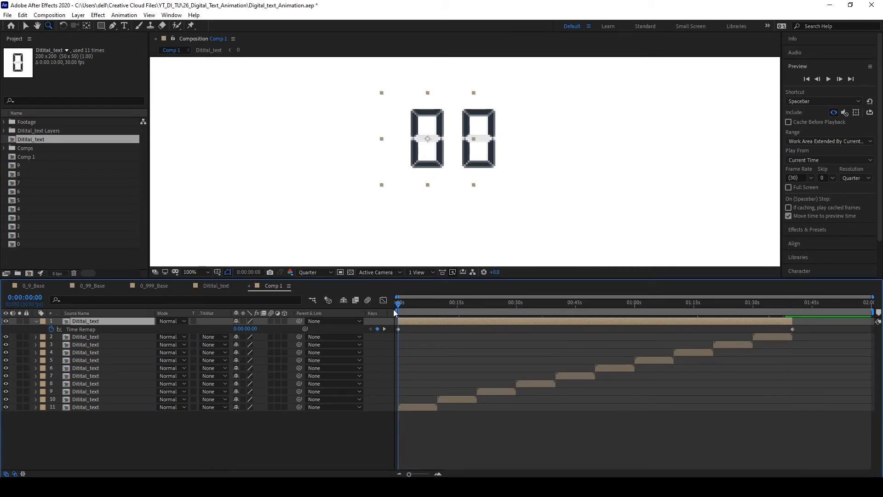
click(420, 407)
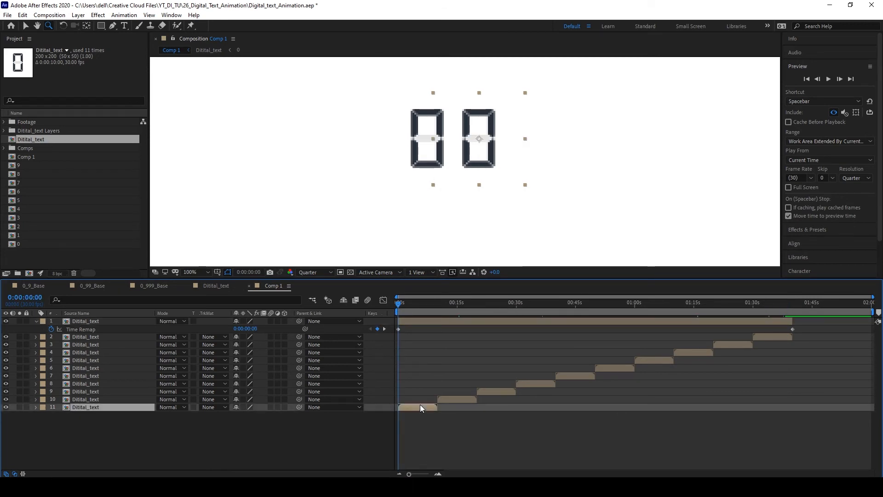
key(o)
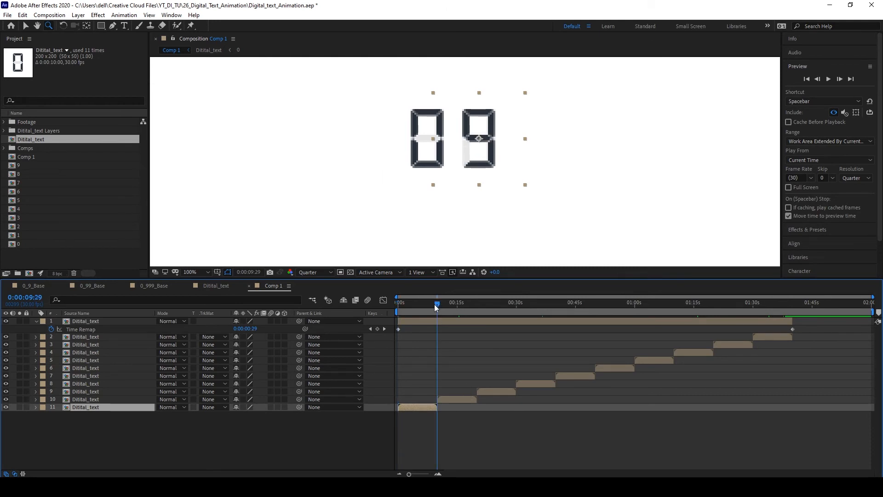
drag(438, 305, 440, 307)
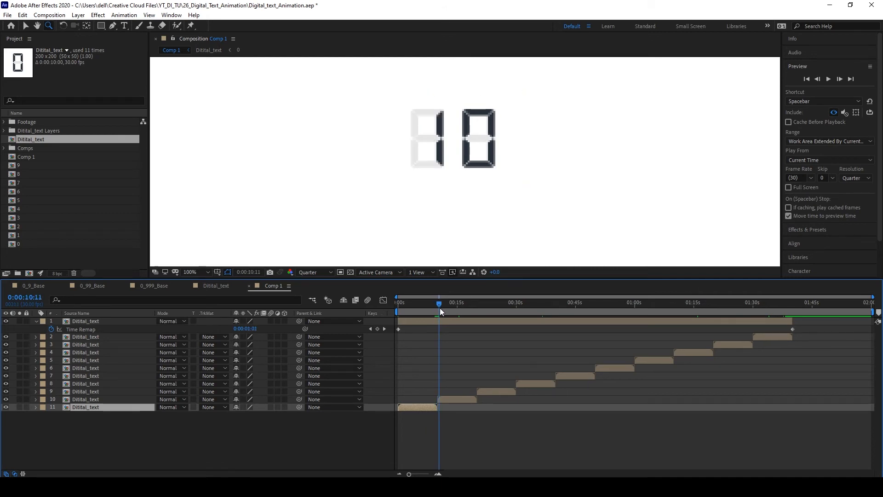
click(452, 400)
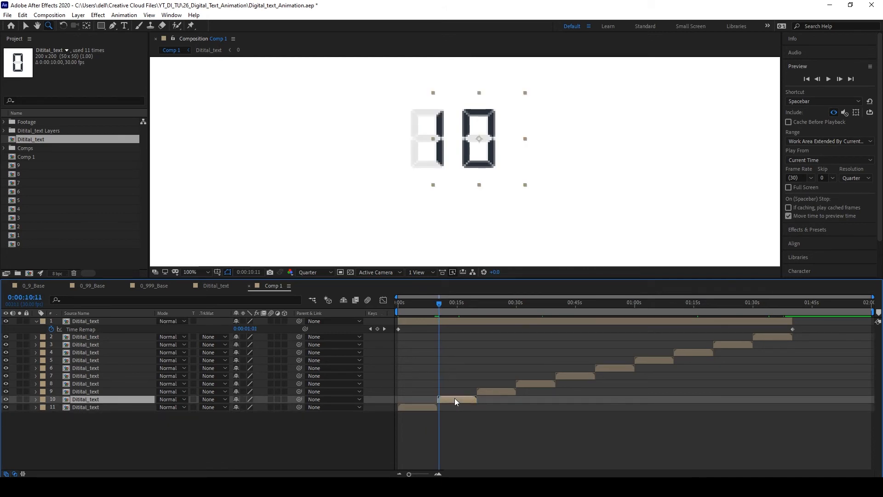
key(o)
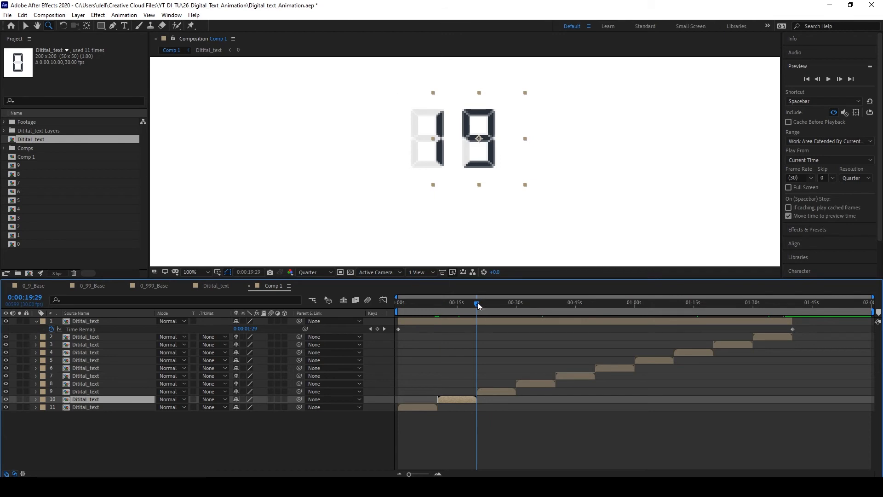
drag(477, 302, 478, 302)
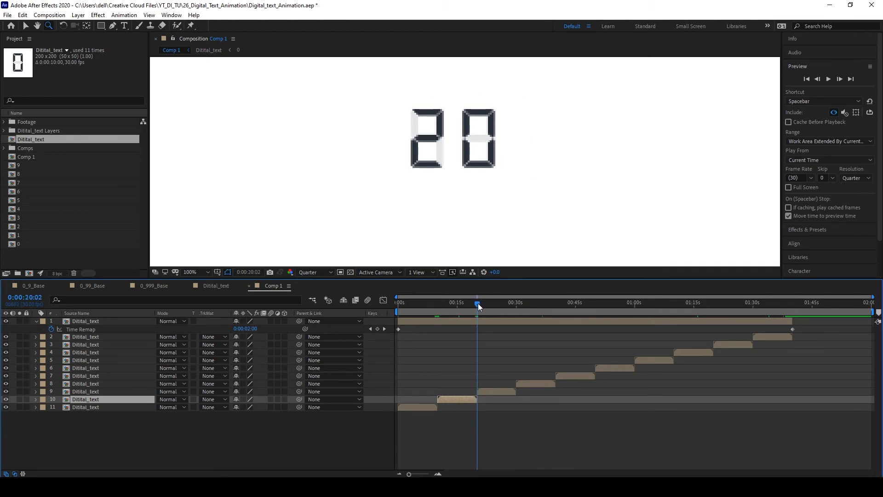
click(497, 391)
key(o)
click(533, 383)
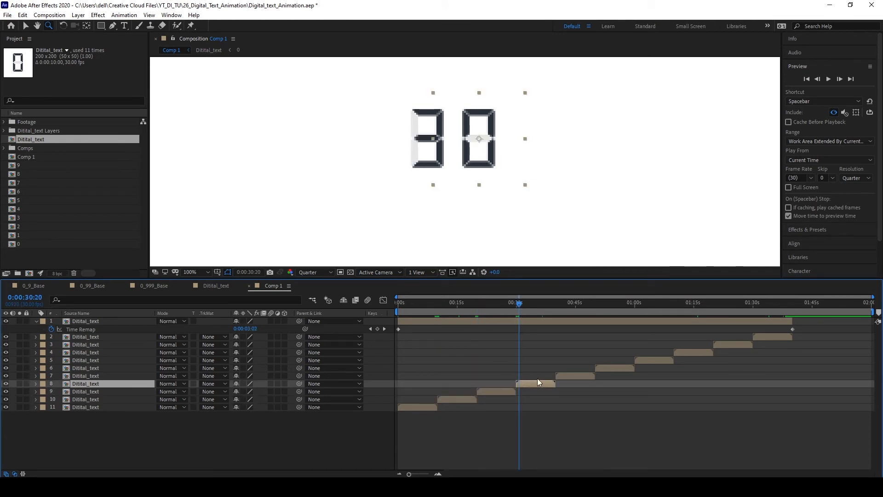
key(o)
drag(556, 304, 399, 303)
click(575, 376)
key(o)
click(609, 368)
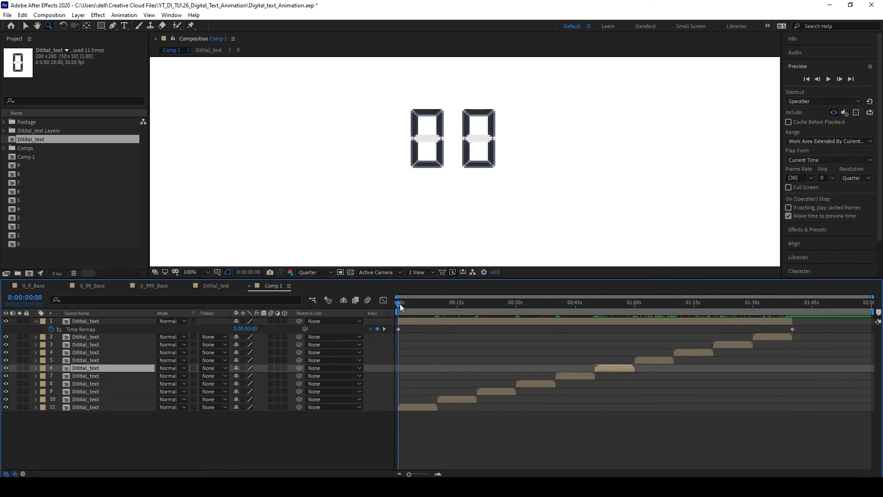
Step: End the work area at the top layer's out point and trim Comp 1 to the work area
click(414, 320)
key(o)
key(n)
key(;)
right_click(641, 312)
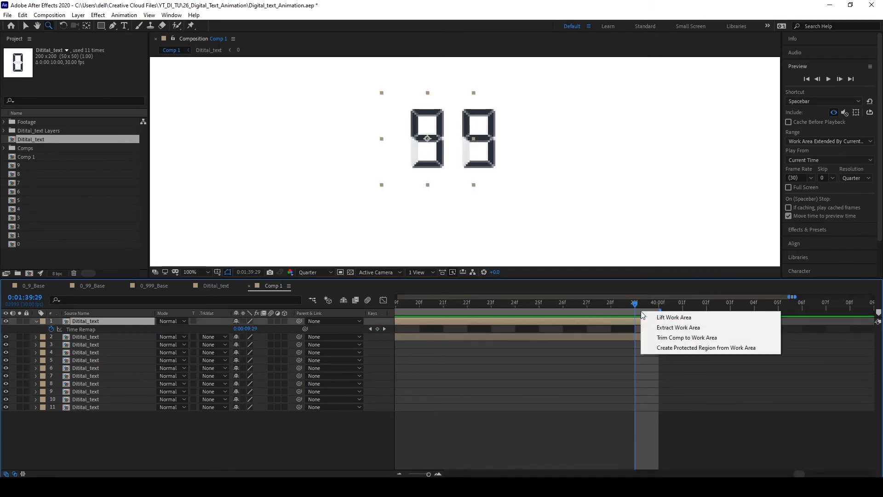
click(665, 339)
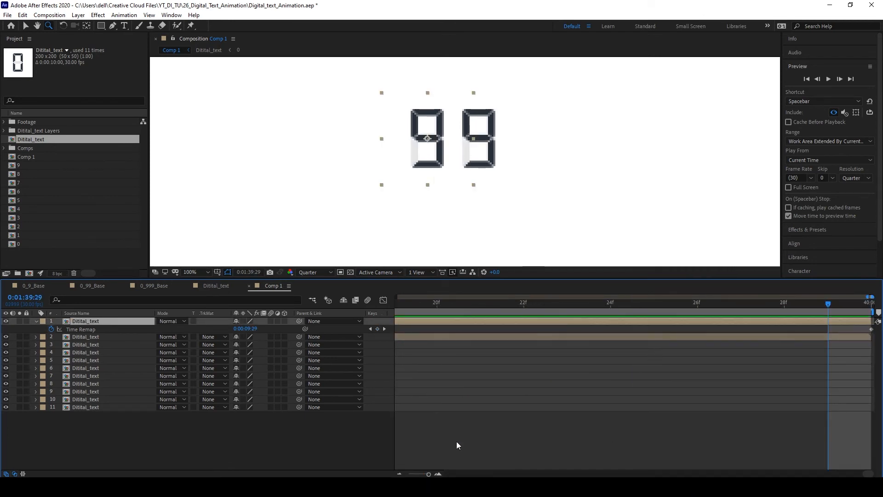
key(;)
key(;)
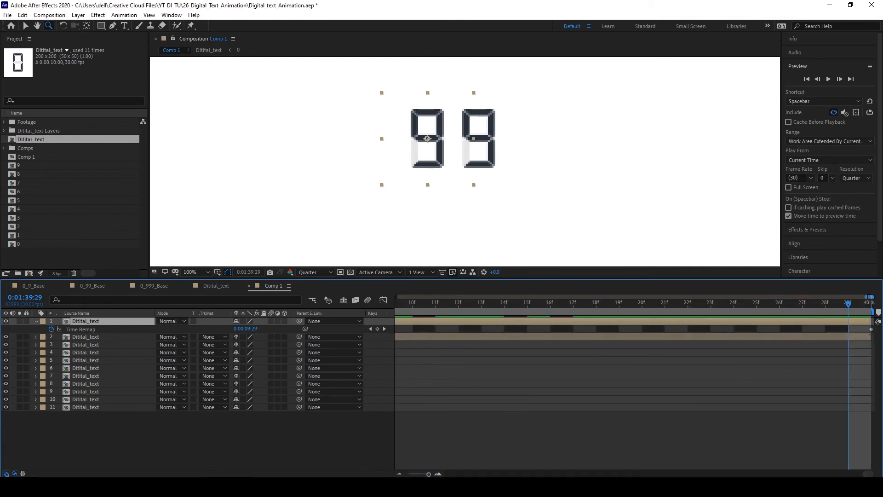
drag(428, 474, 401, 475)
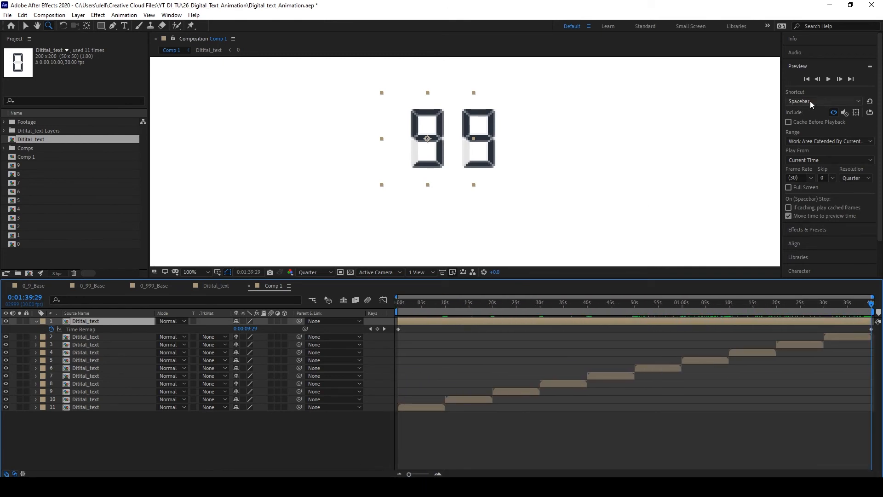
Step: Set the composition viewer's resolution to Full and preview the two-digit count from the start
drag(454, 310, 342, 314)
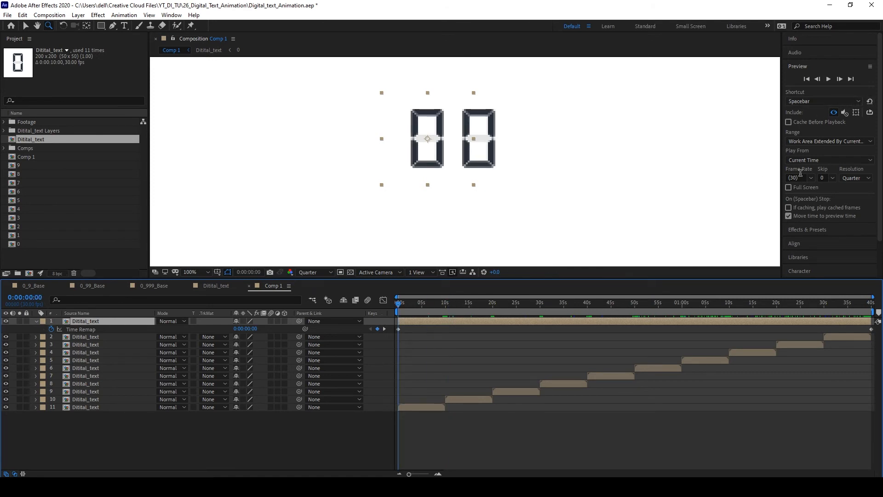
click(313, 274)
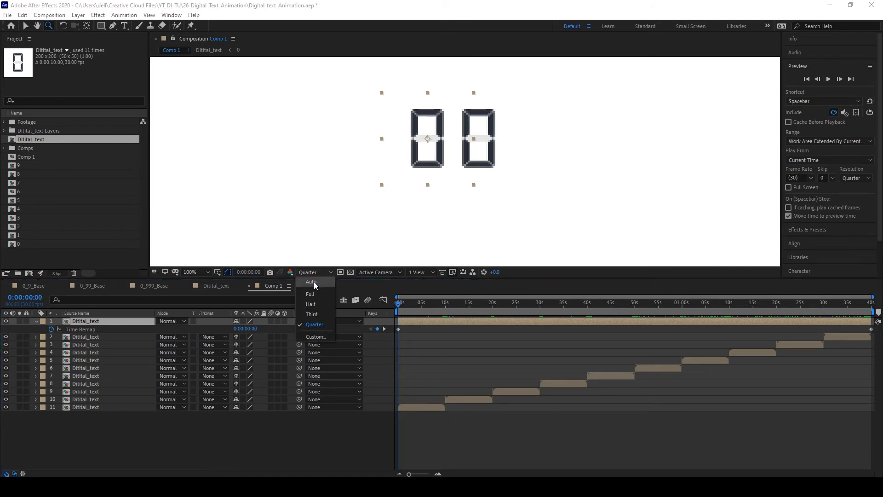
click(313, 282)
click(828, 80)
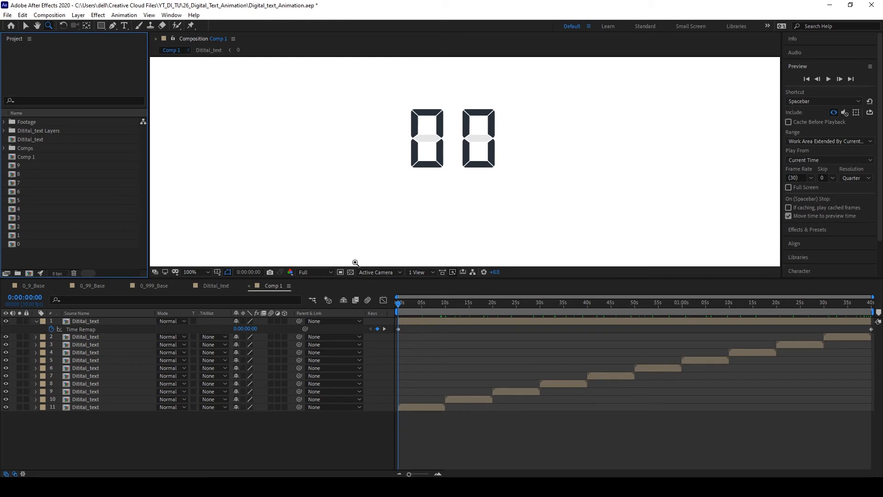
Step: Create a new 1920 x 1080 composition at 30 fps lasting 0:02:00:00 and add Comp 1 to it as a layer
right_click(47, 257)
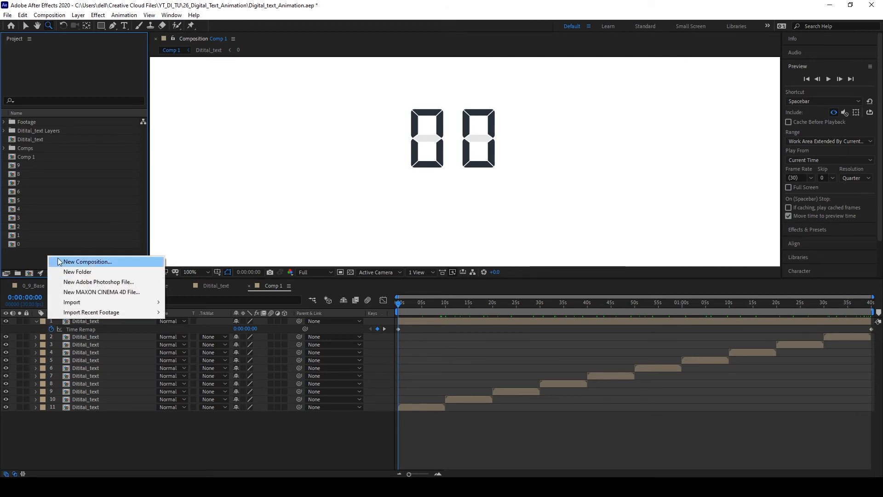
click(59, 262)
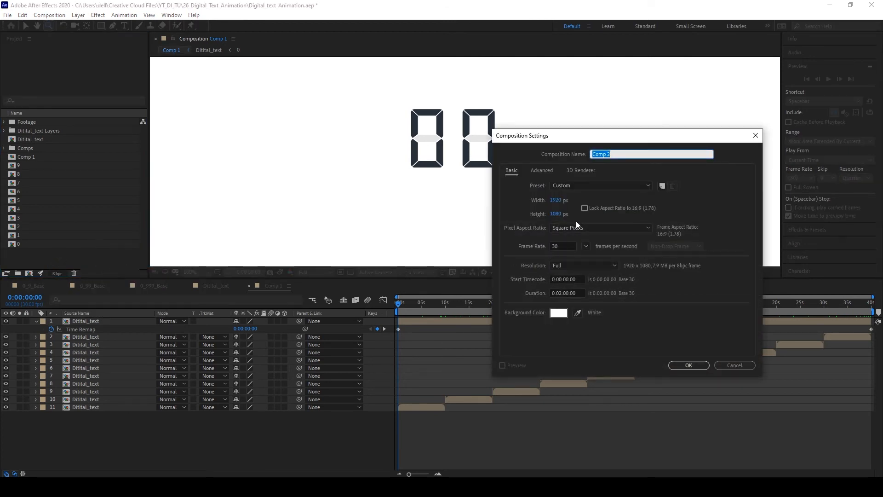
click(683, 365)
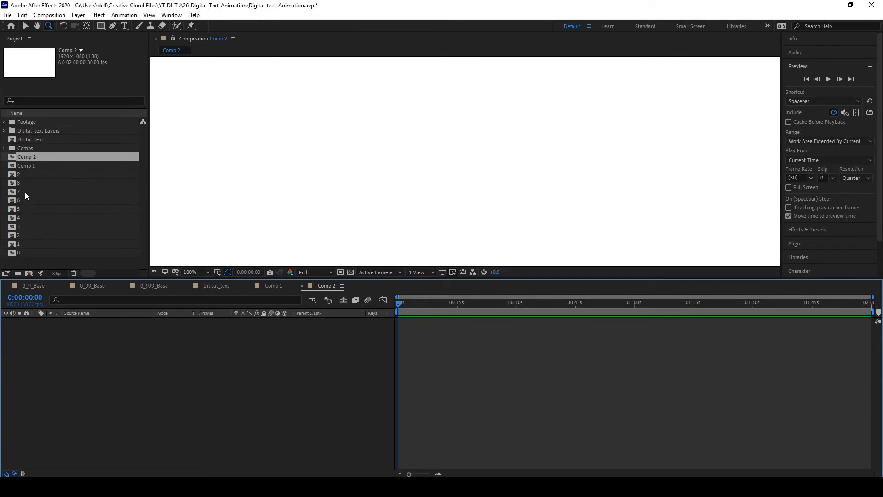
drag(30, 164, 50, 332)
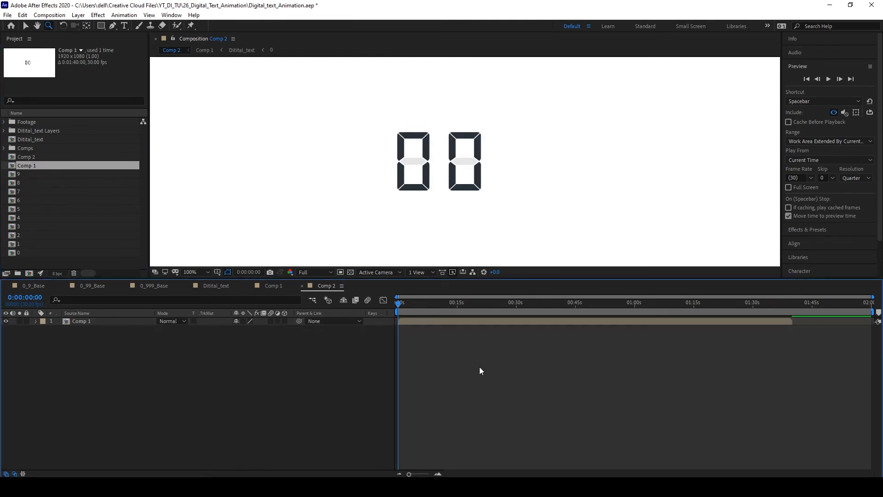
Step: Scrub through Comp 2 from its start to examine the nested two-digit count
drag(404, 310, 796, 347)
key(Home)
drag(400, 306, 421, 339)
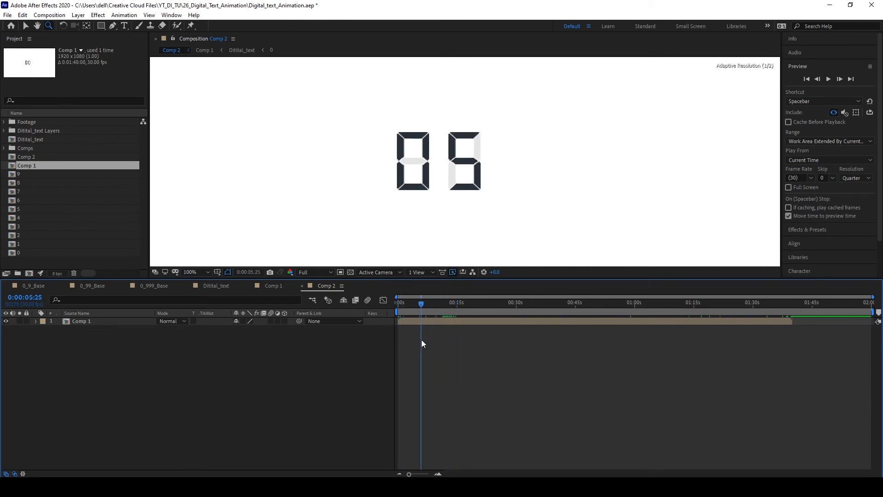
Step: Time-remap the Comp 1 layer so its 0:01:40:00 keyframe sits at 0:00:10:00 and trim the layer to end there
drag(409, 473, 422, 474)
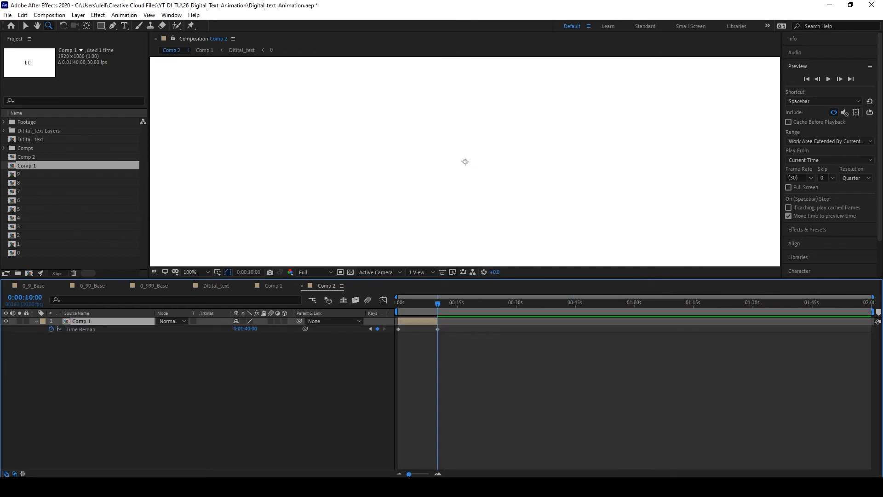
drag(408, 473, 445, 472)
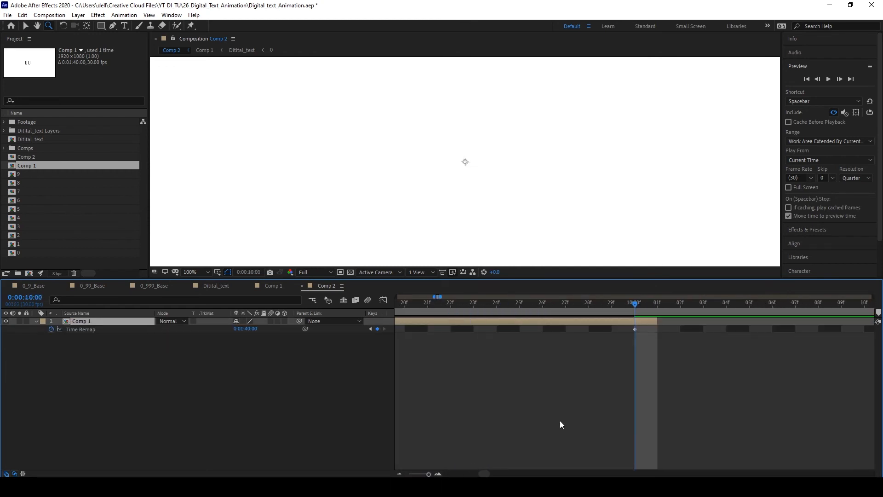
drag(653, 319, 479, 335)
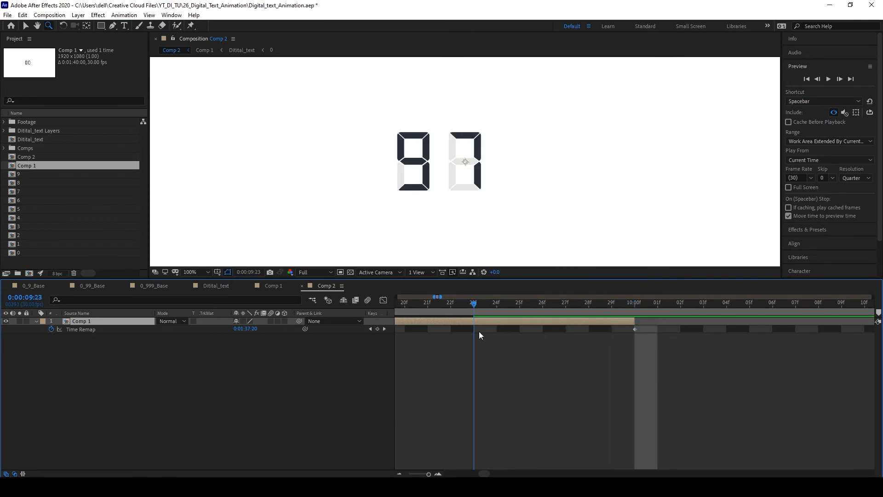
drag(427, 474, 410, 475)
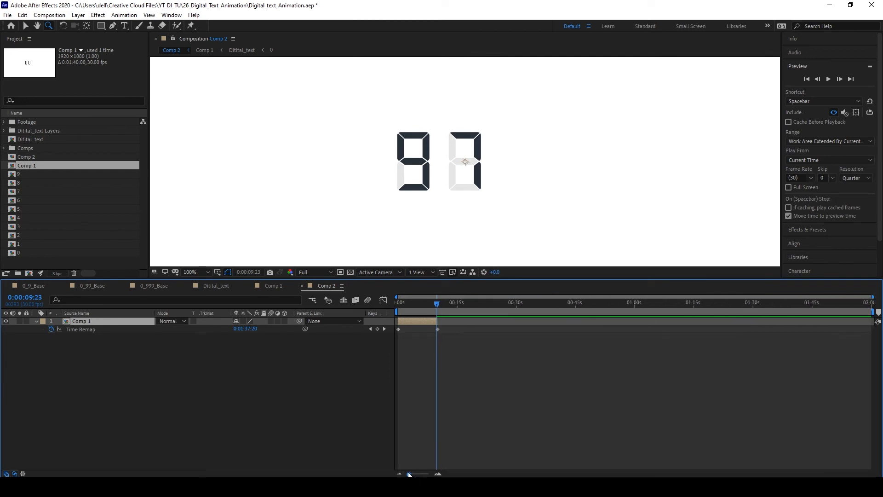
Step: Scrub and preview the sped-up Comp 1 layer to check the fast two-digit count
click(428, 363)
click(423, 322)
drag(437, 304, 404, 311)
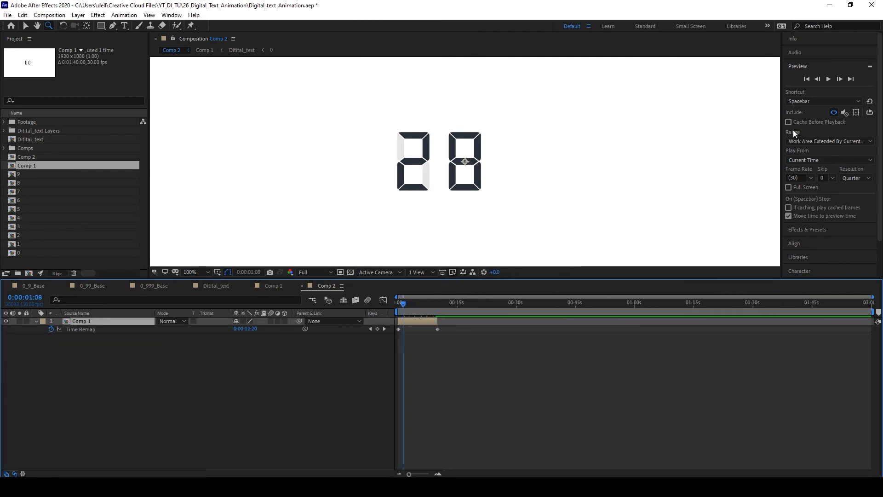
click(829, 80)
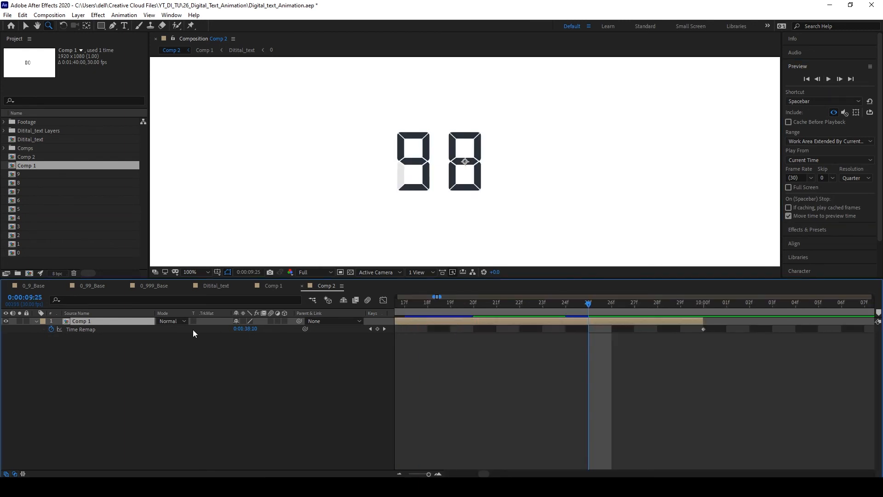
Step: Collapse the Comp 1 layer's properties and duplicate the layer once
click(36, 321)
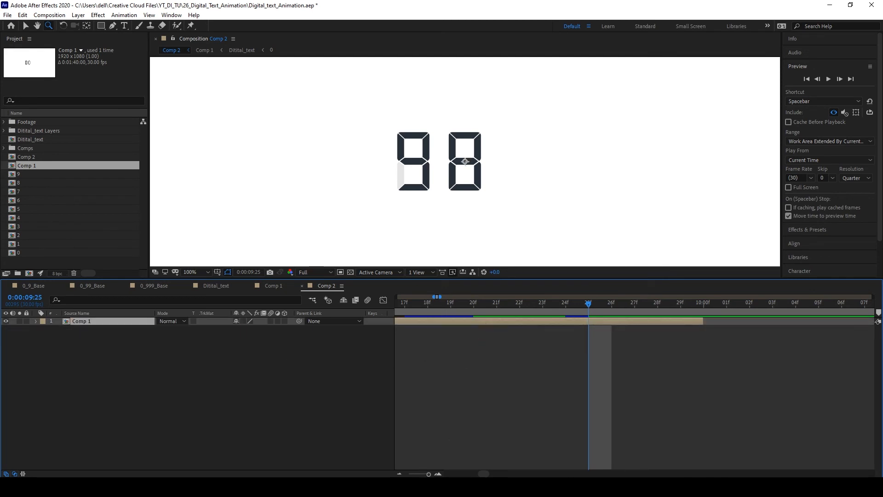
drag(428, 476, 392, 476)
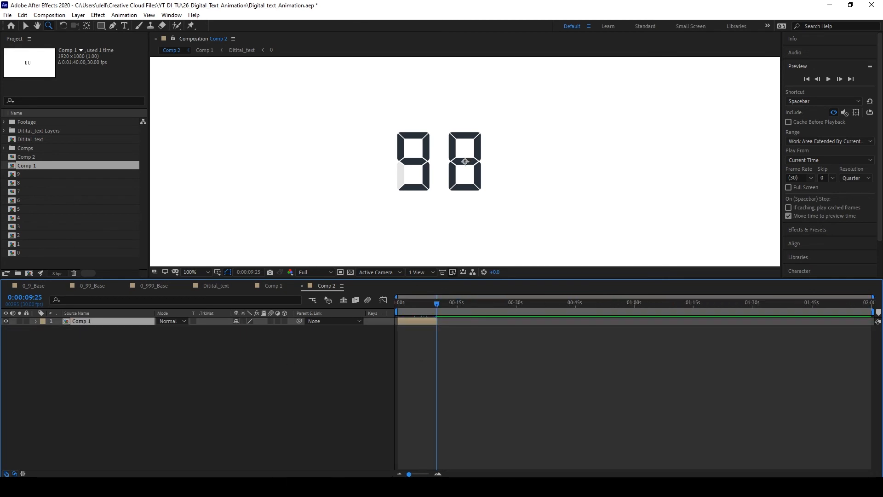
key(ctrl+d)
click(416, 329)
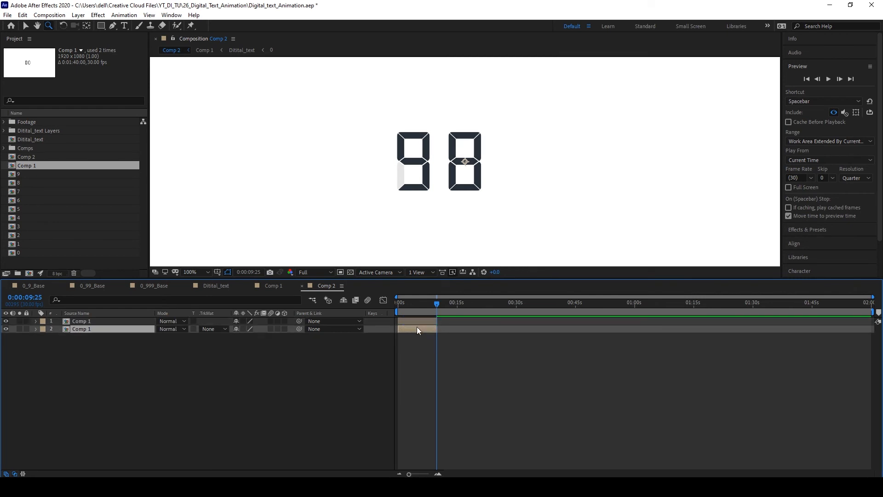
key(bracketleft)
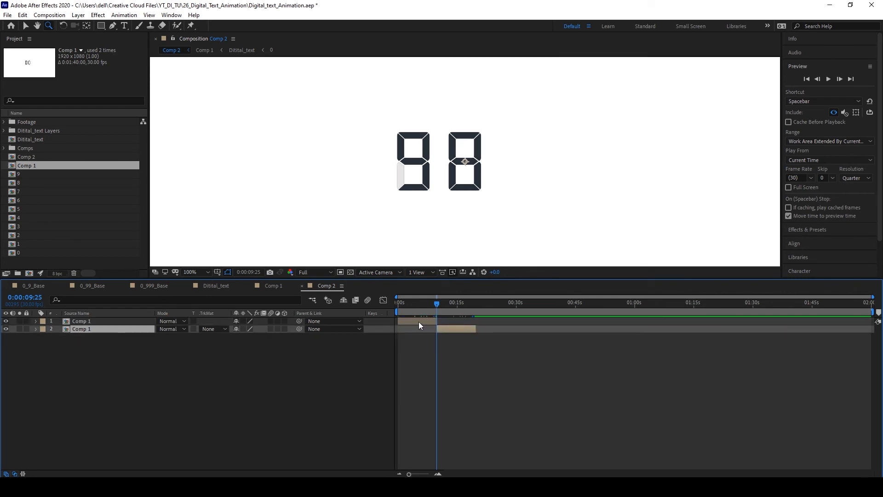
key(ctrl+z)
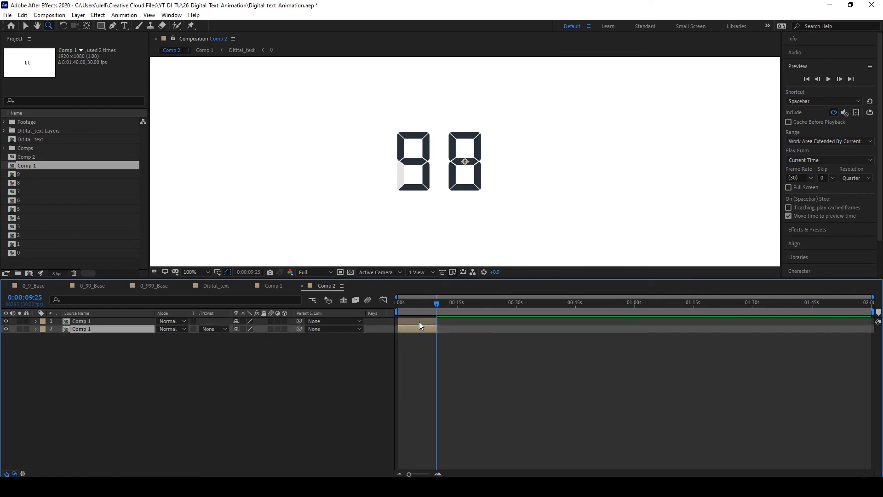
Step: Keep duplicating the top Comp 1 layer until ten copies are stacked in Comp 2
click(418, 321)
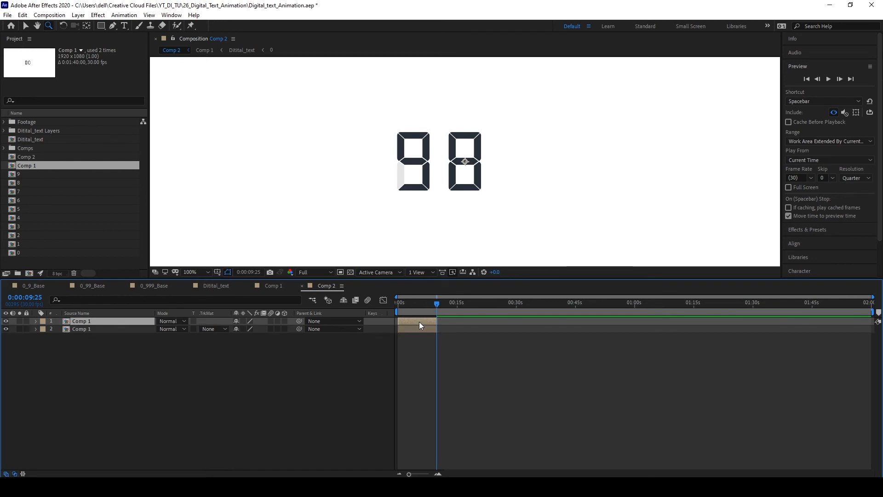
key(ctrl+d)
key(ctrl+d)
key(ctrl+d)
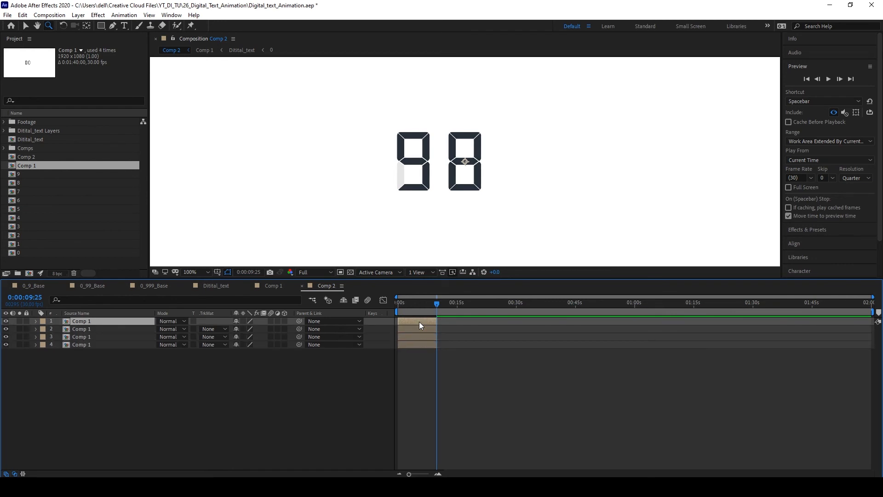
key(ctrl+d)
key(ctrl+d)
key(ctrl+d)
key(ctrl+d)
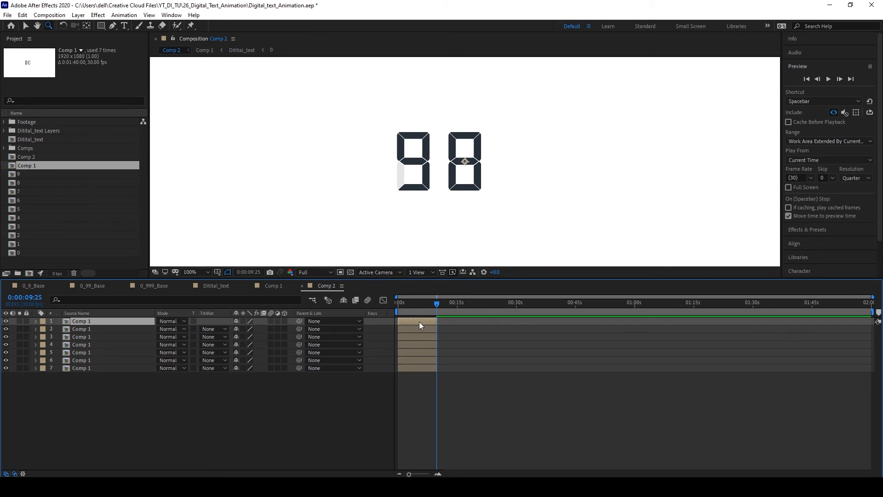
key(ctrl+d)
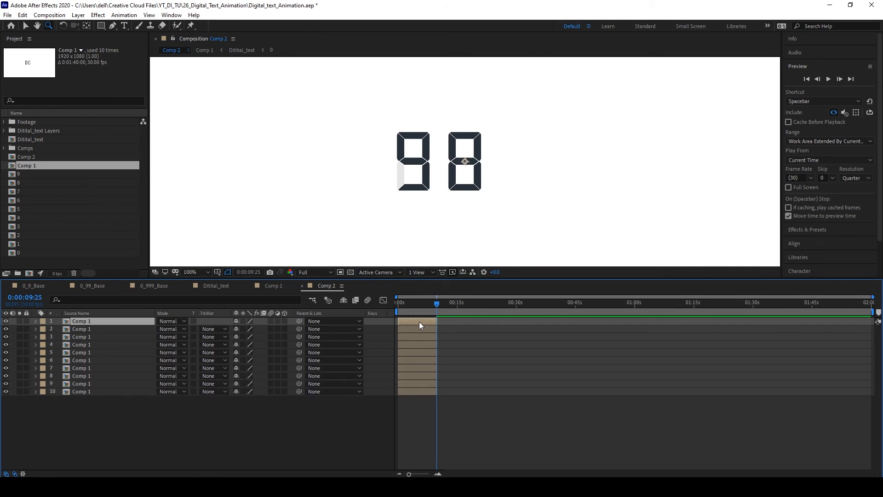
click(412, 420)
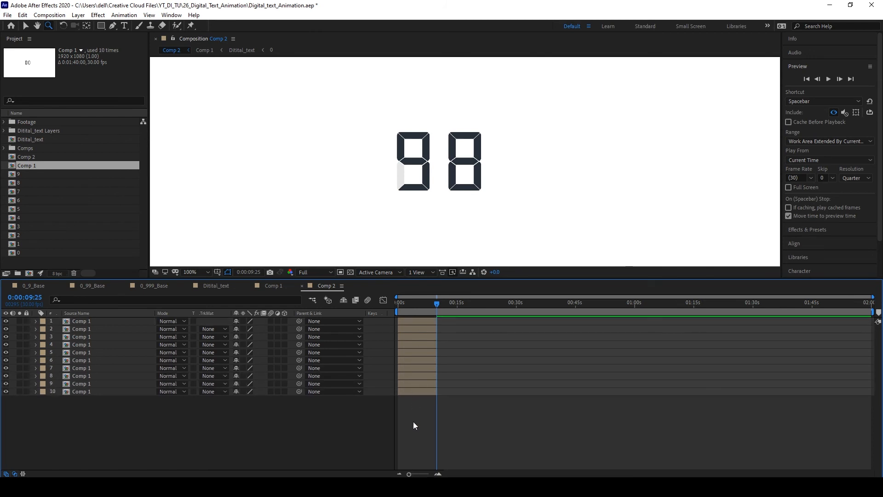
Step: Roughly stagger the Comp 1 copies in time, with each higher layer starting later than the one beneath it
click(424, 322)
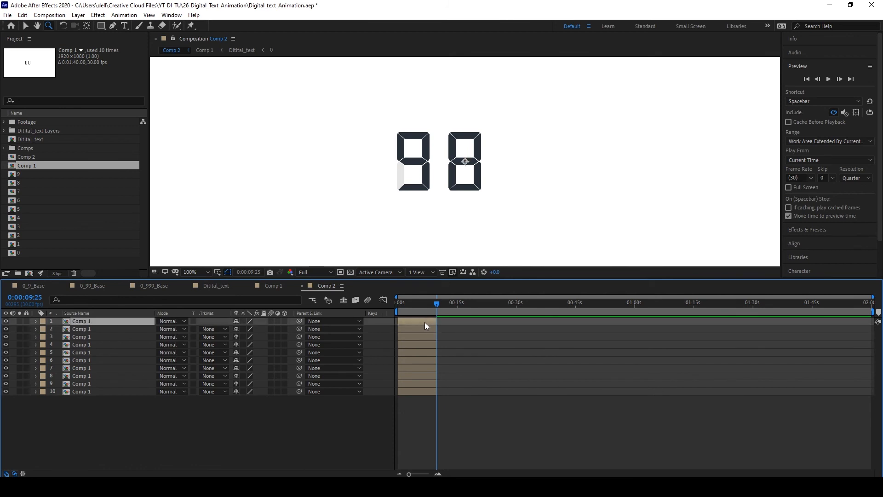
drag(417, 385, 495, 378)
drag(426, 368, 576, 368)
drag(415, 352, 652, 359)
drag(426, 337, 738, 346)
drag(424, 321, 778, 338)
drag(456, 305, 398, 306)
Step: Align the starts of layers 9 and 8 exactly with the out points of the layers directly beneath them
click(423, 392)
key(semicolon)
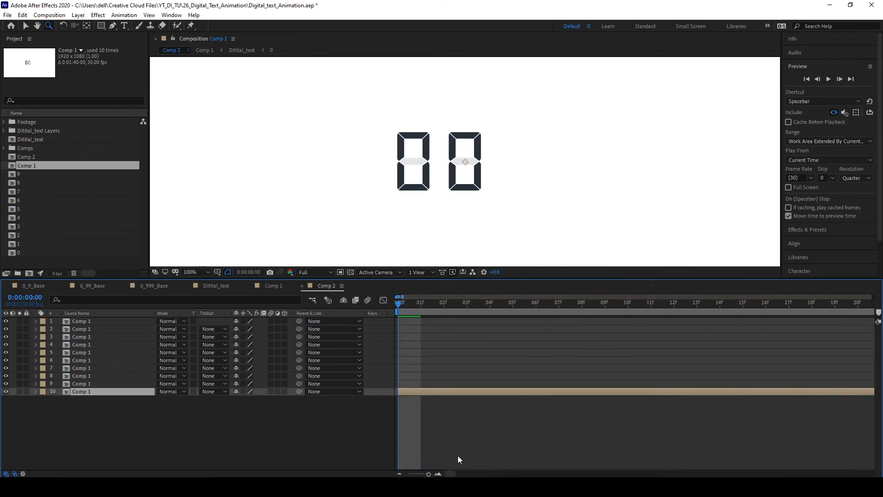
key(o)
drag(551, 384, 803, 396)
key(o)
click(533, 375)
drag(534, 376, 740, 376)
key(o)
Step: Align the start of layer 7 exactly with the out point of layer 8
drag(428, 473, 412, 474)
drag(722, 367, 783, 360)
drag(841, 353, 850, 352)
click(690, 368)
drag(413, 473, 457, 476)
drag(613, 374, 661, 372)
key(o)
Step: Align layers 6, 5 and 4 so each starts exactly at the out point of the layer beneath it
drag(598, 360, 729, 360)
key(o)
drag(644, 352, 679, 360)
key(o)
drag(537, 346, 677, 330)
key(o)
Step: Align layers 3, 2 and 1 so each starts exactly where the layer beneath it ends
click(663, 338)
key(bracketleft)
key(o)
click(667, 329)
key(o)
click(671, 321)
key(alt+Page_Down)
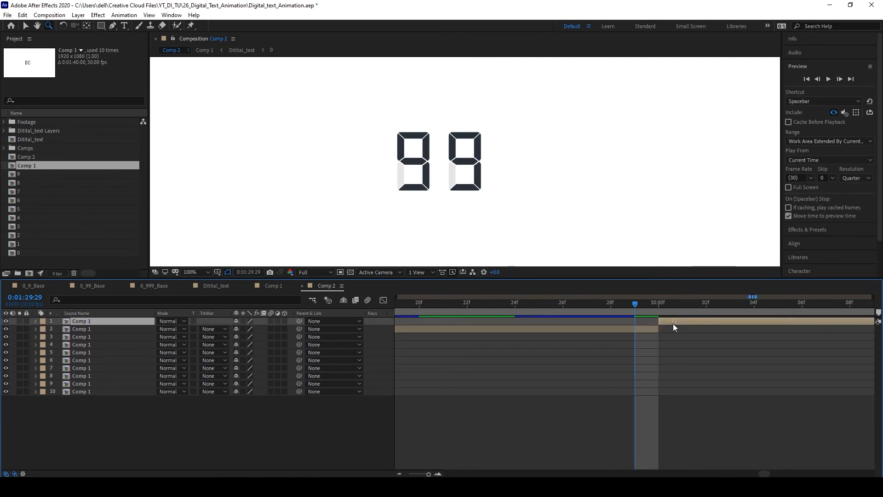
key(o)
Step: Review the sequenced Comp 1 layers from their end back to 0:00:00:00 and save the project
key(Page_Down)
key(Page_Up)
key(Page_Up)
key(Page_Up)
key(Page_Up)
key(Page_Up)
key(semicolon)
key(semicolon)
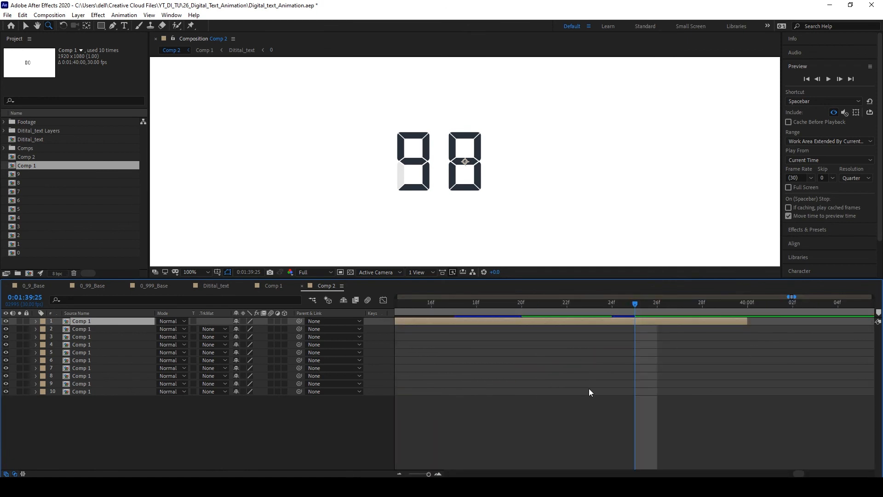
key(semicolon)
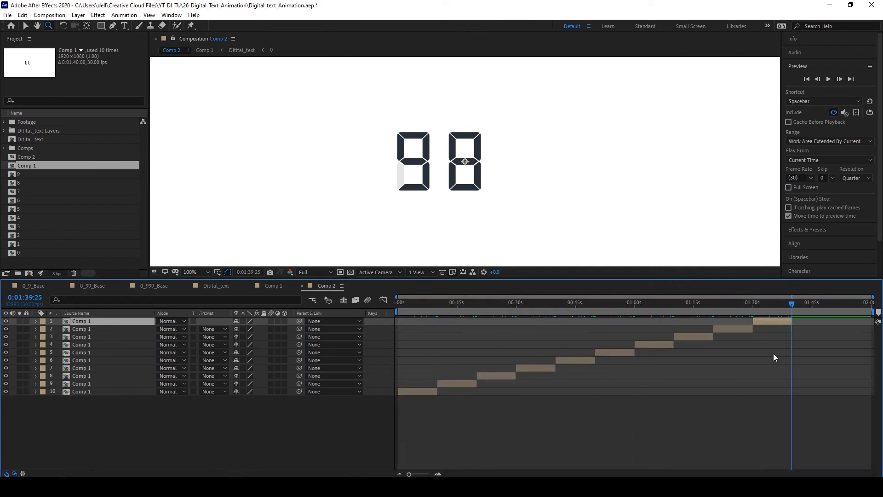
drag(798, 307, 368, 425)
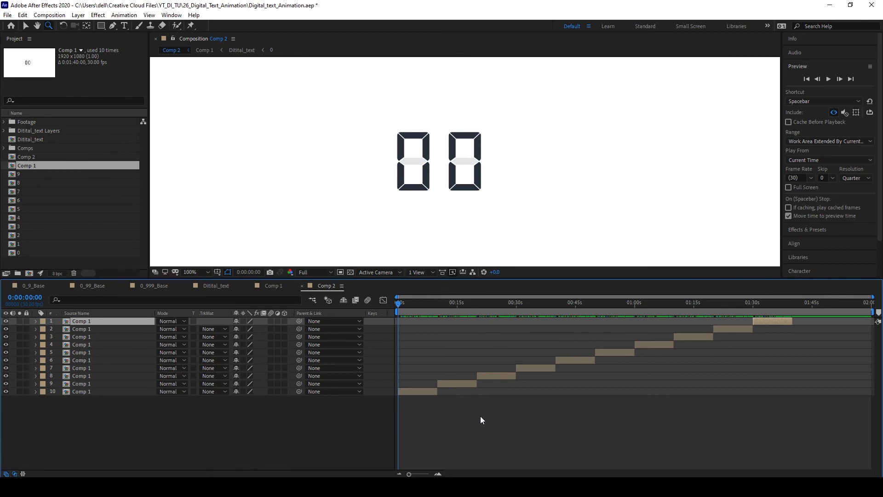
key(ctrl+s)
click(23, 142)
drag(29, 140, 50, 413)
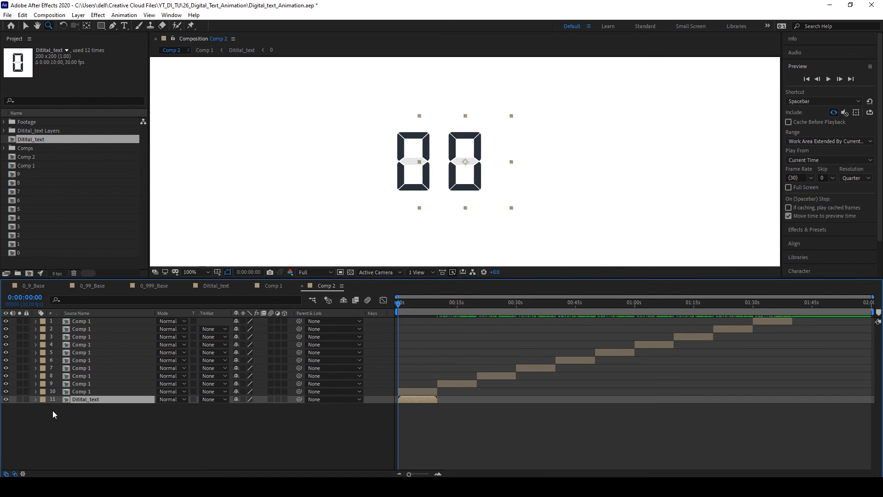
key(ctrl+shift+bracketright)
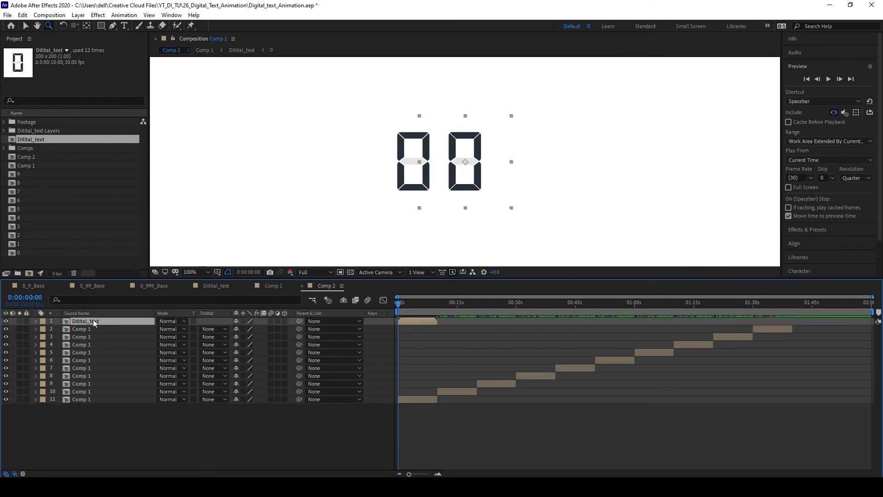
key(Delete)
Step: Copy the time-remapped top Ditital_text layer from Comp 1 into Comp 2 and preview the count
click(270, 288)
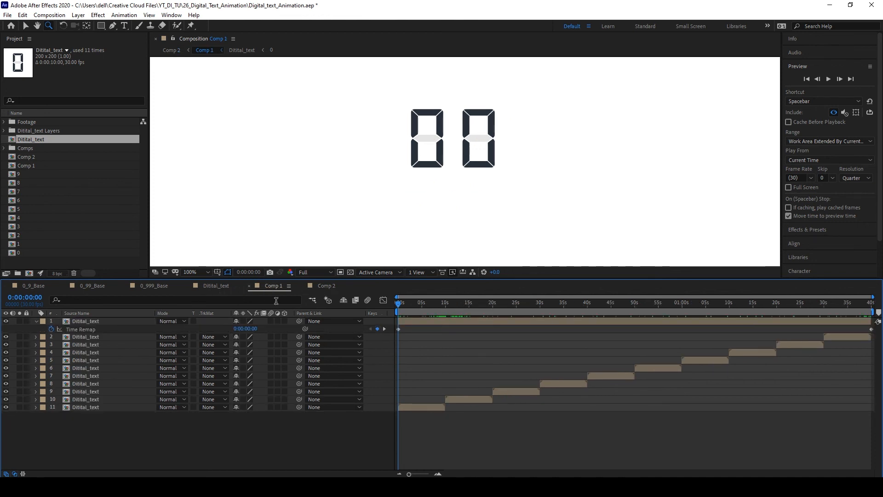
click(414, 322)
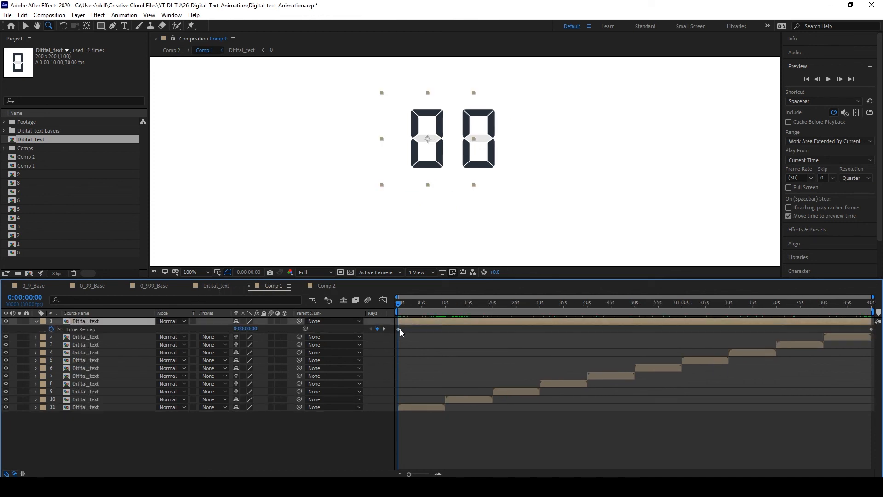
click(324, 286)
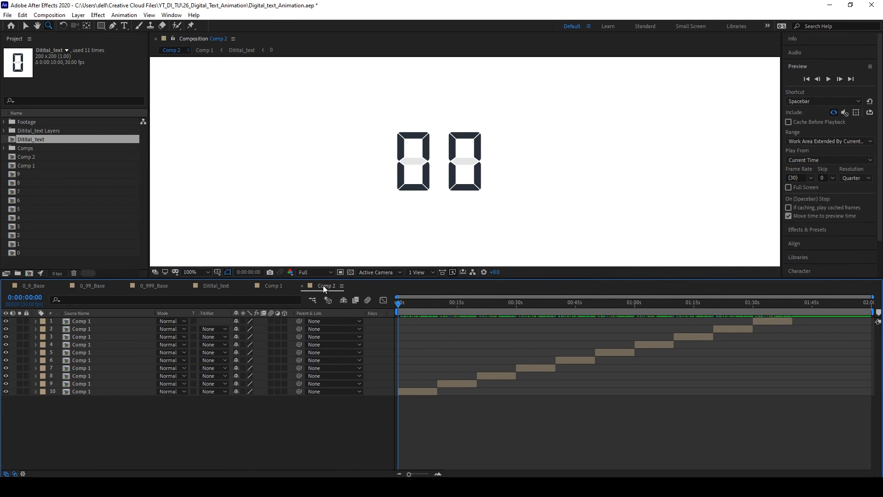
key(ctrl+v)
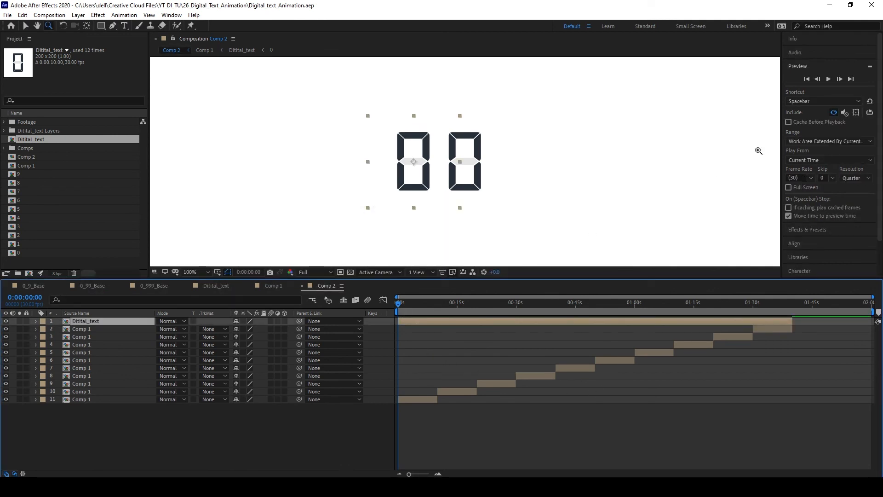
click(829, 80)
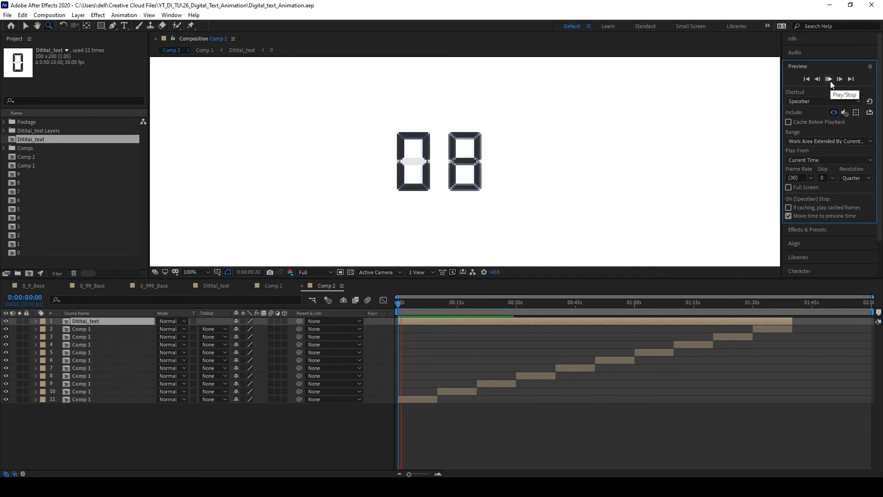
click(829, 80)
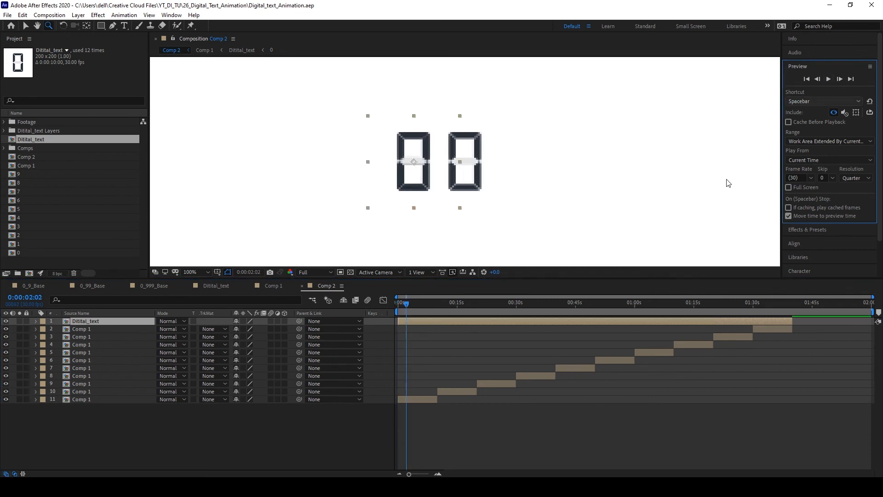
Step: Set the Position of the Ditital_text layer in Comp 2 to 738, 540 as the hundreds digit and save the project
click(444, 320)
key(p)
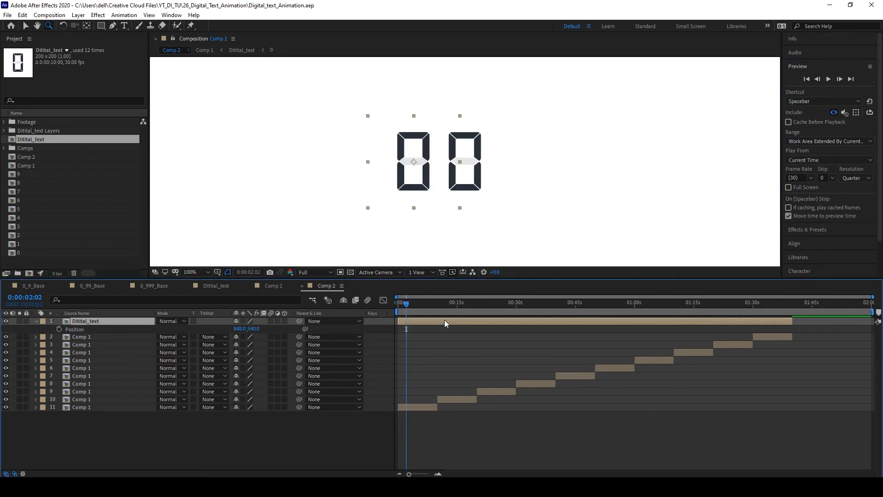
key(shift+Left)
key(shift+Left)
key(shift+Left)
key(shift+Left)
key(shift+Left)
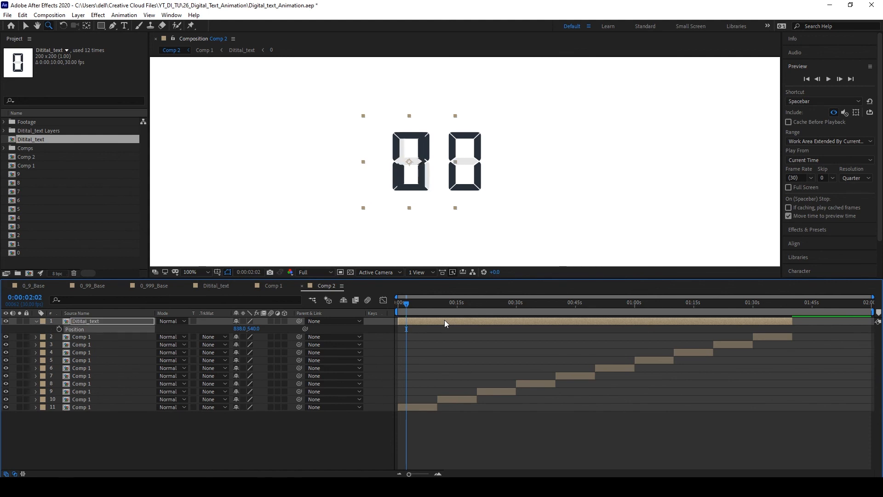
key(shift+Left)
key(shift+Left)
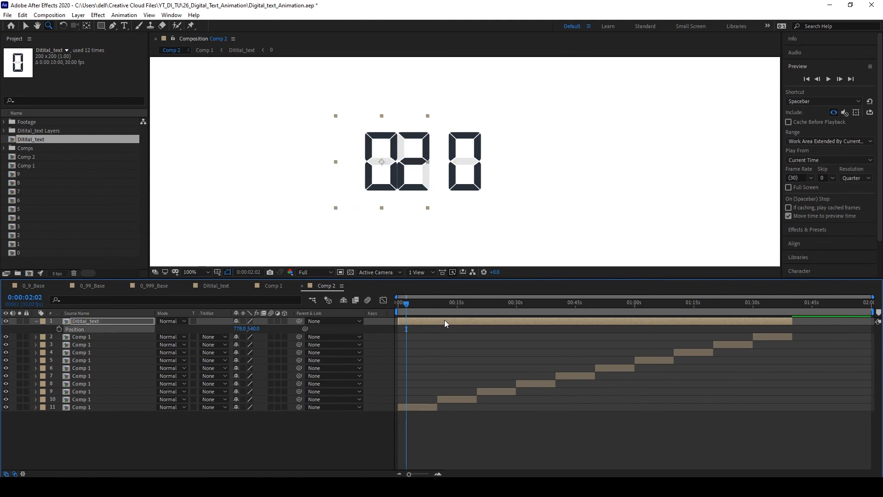
key(Left)
key(Right)
key(shift+Left)
key(shift+Left)
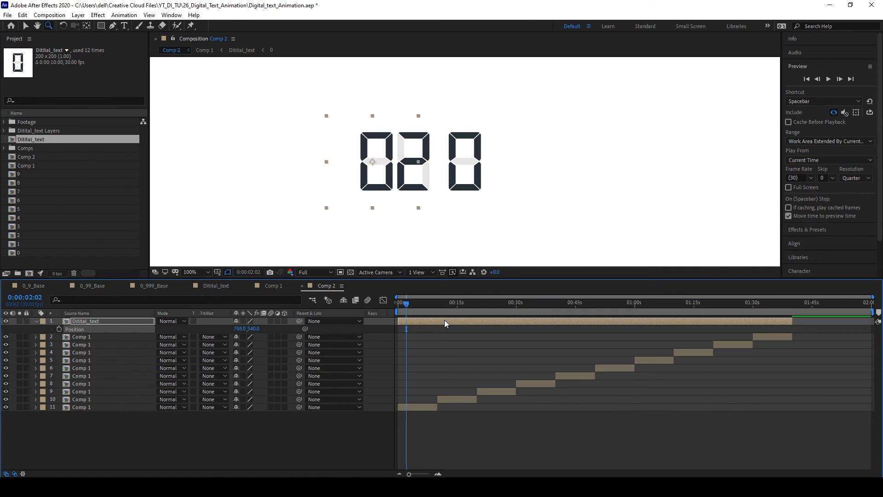
key(shift+Left)
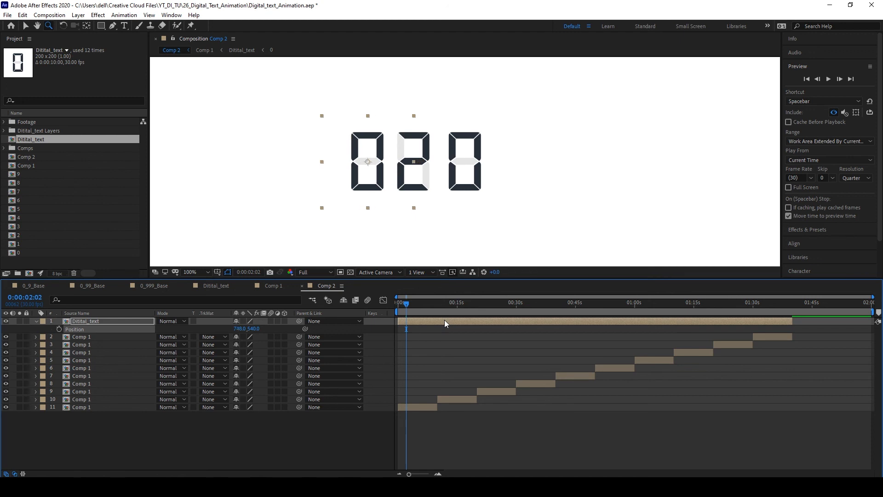
key(shift+Left)
key(ctrl+s)
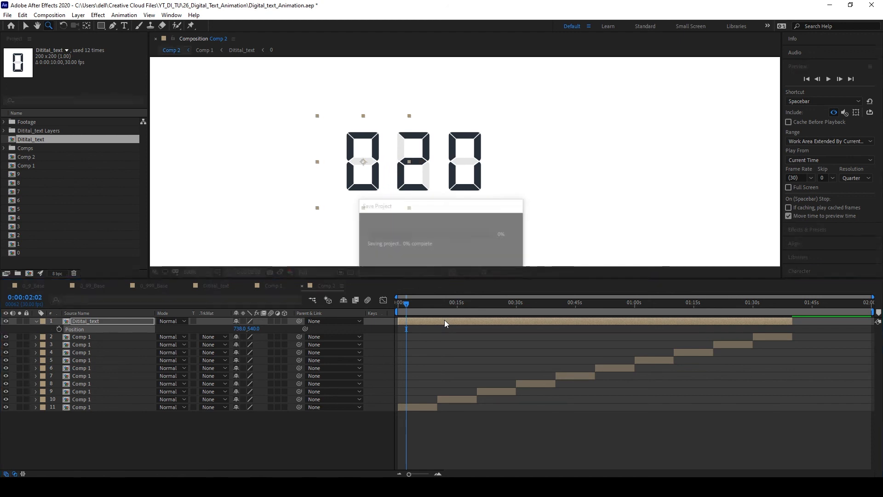
click(477, 433)
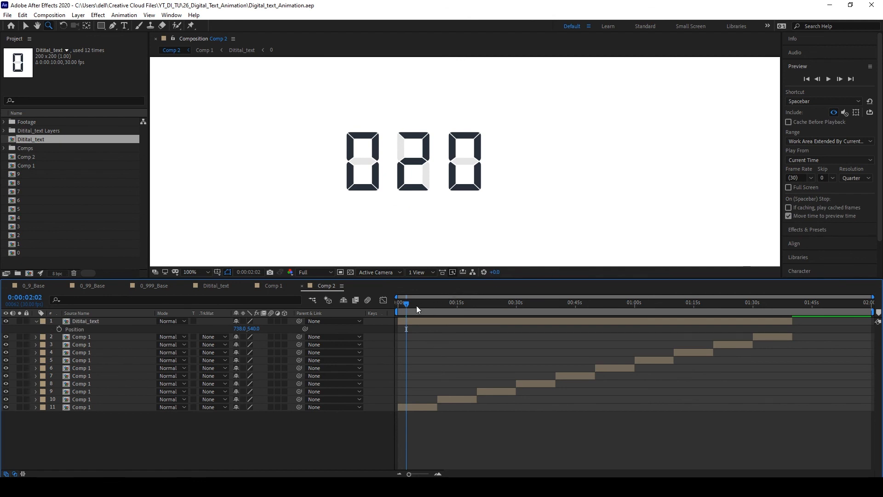
Step: Preview Comp 2 from 0:00:00:00 and move the current time to 0:00:09:20
click(398, 313)
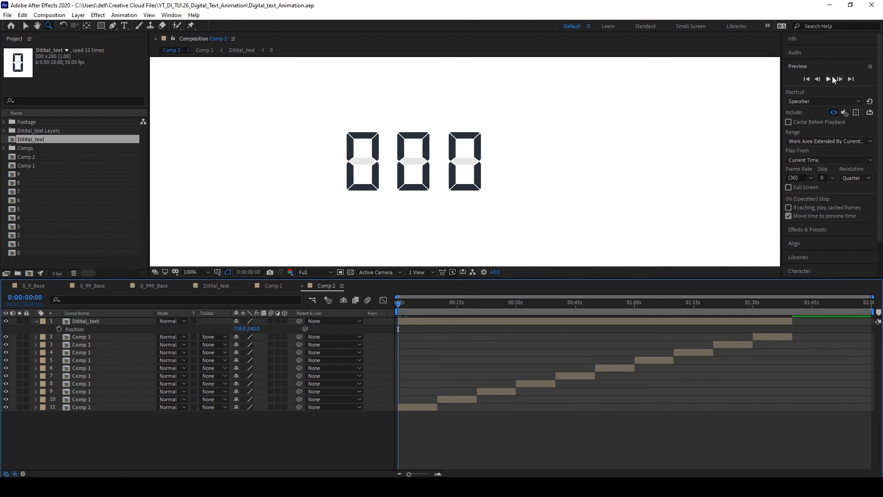
click(833, 79)
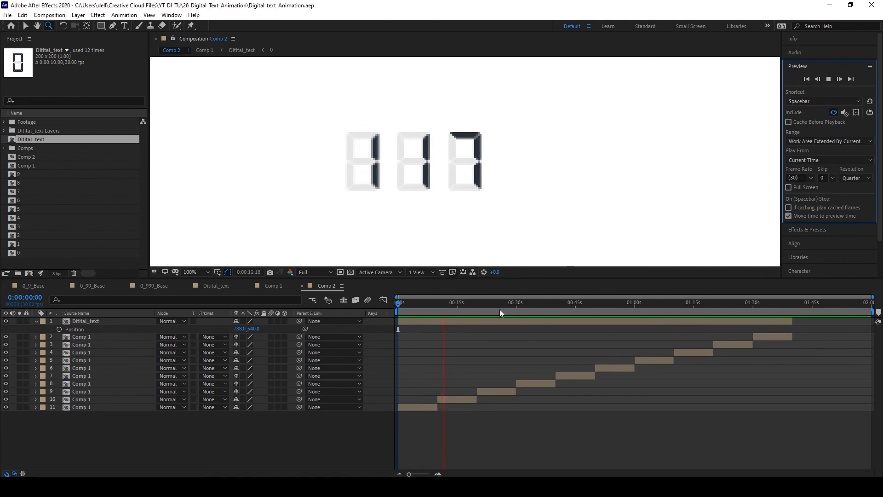
drag(433, 308, 437, 313)
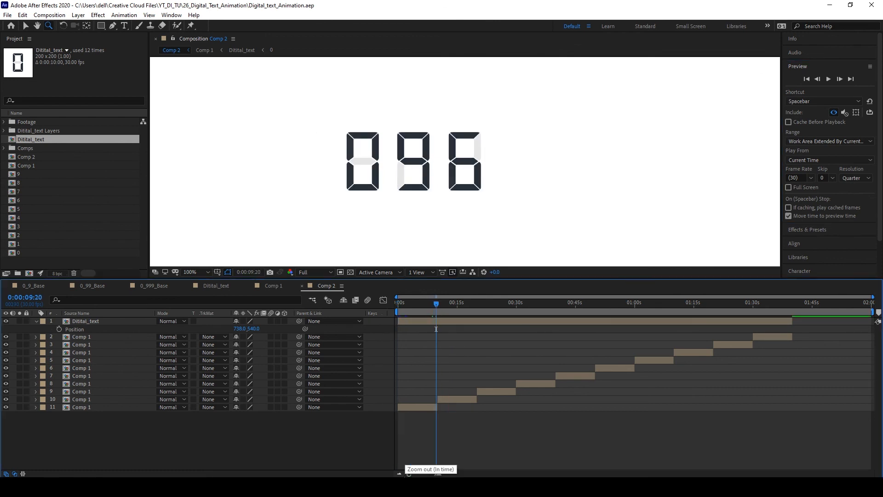
Step: Examine frame by frame how the digits change where layer 11 hands over to layer 10 at 0:00:10:00
drag(409, 474, 427, 474)
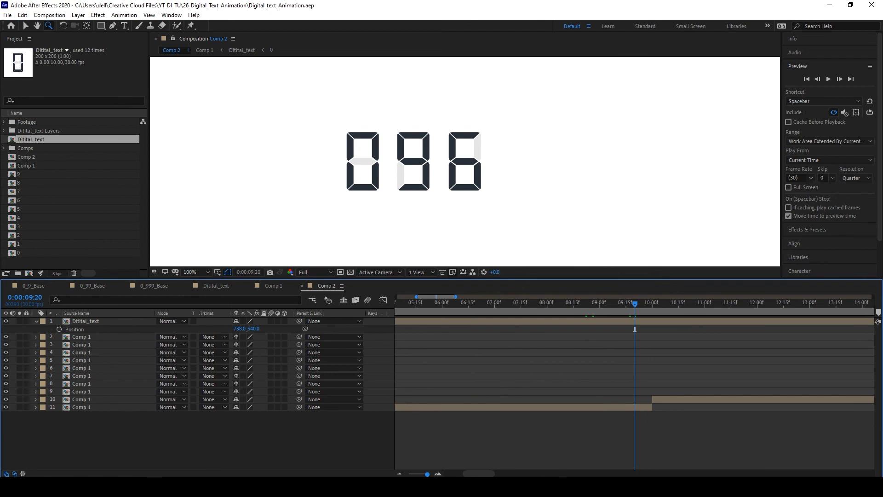
key(Page_Down)
key(Page_Down)
key(Page_Down)
key(Page_Down)
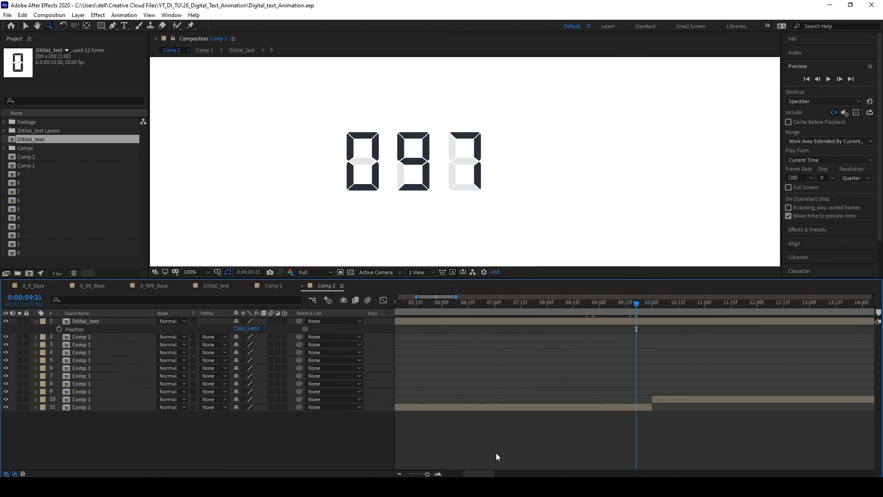
key(Page_Down)
key(Page_Down)
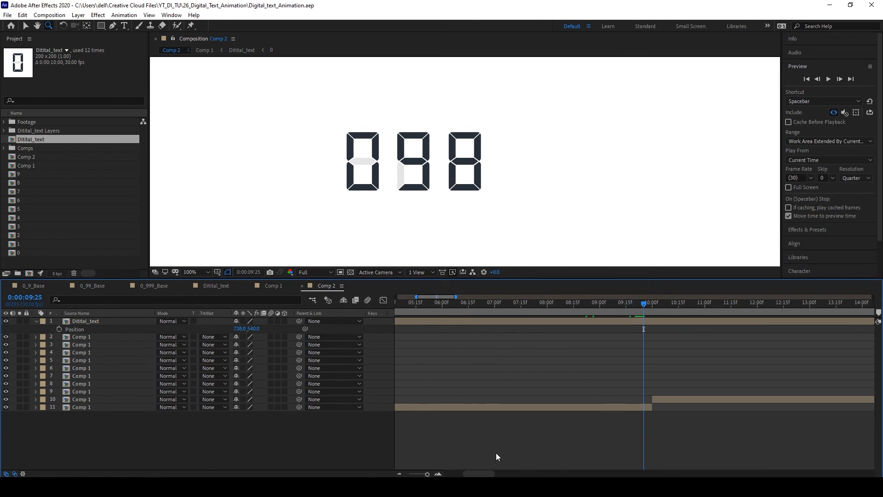
key(Page_Down)
key(Page_Down)
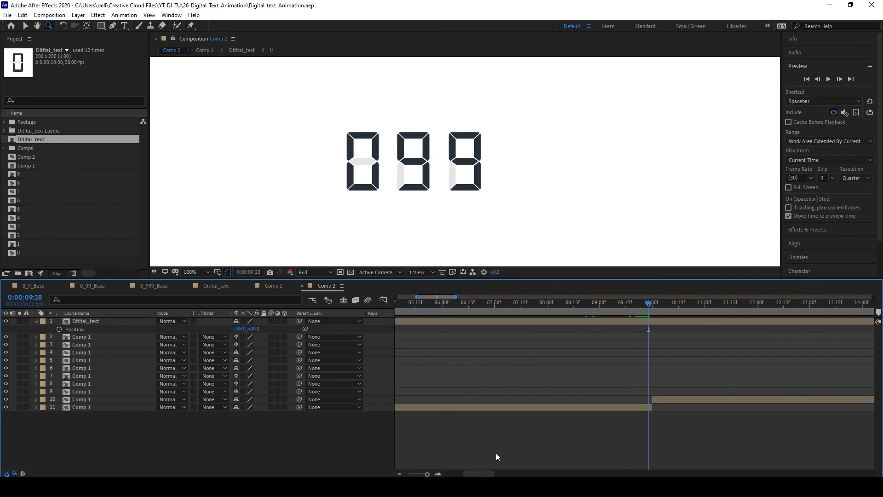
key(Page_Down)
key(Page_Down)
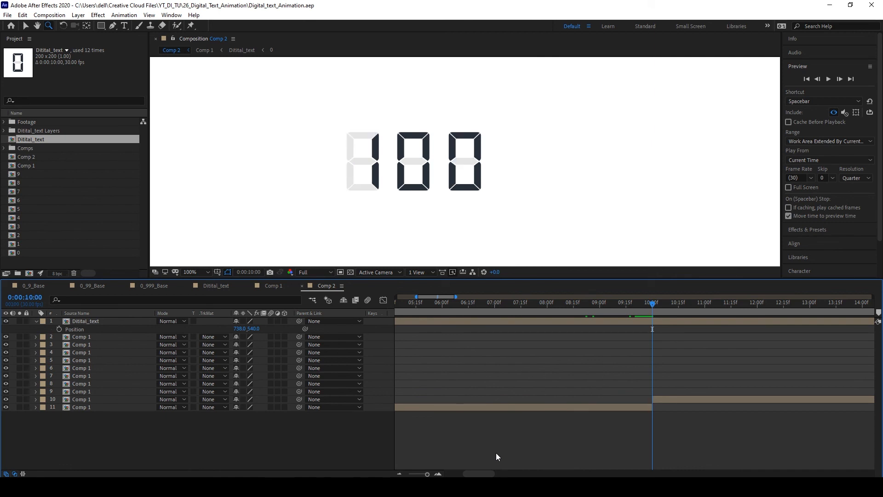
key(Page_Up)
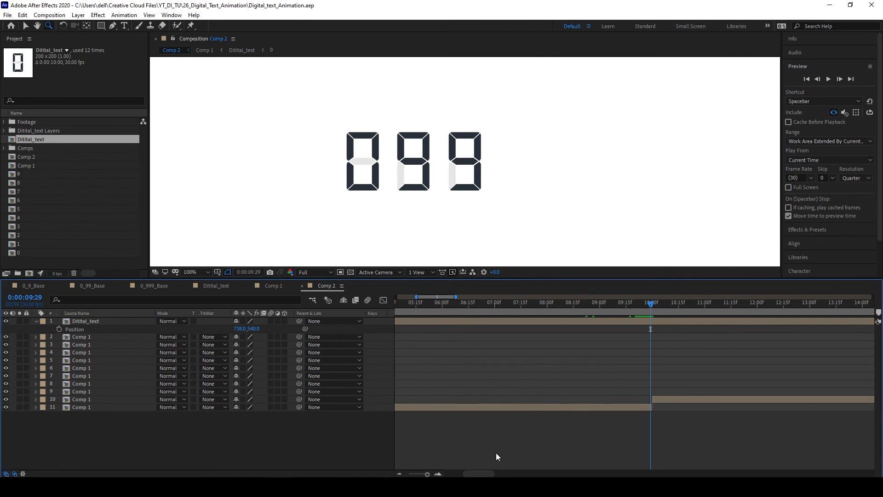
key(Page_Down)
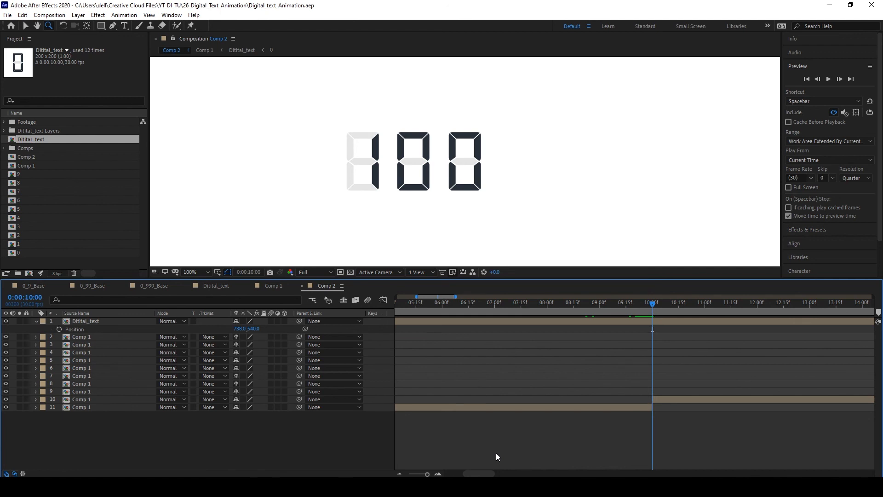
Step: Check the hundreds digit frame by frame at the ends of layers 10 and 9, around 0:00:20:00 and 0:00:30:00
click(691, 399)
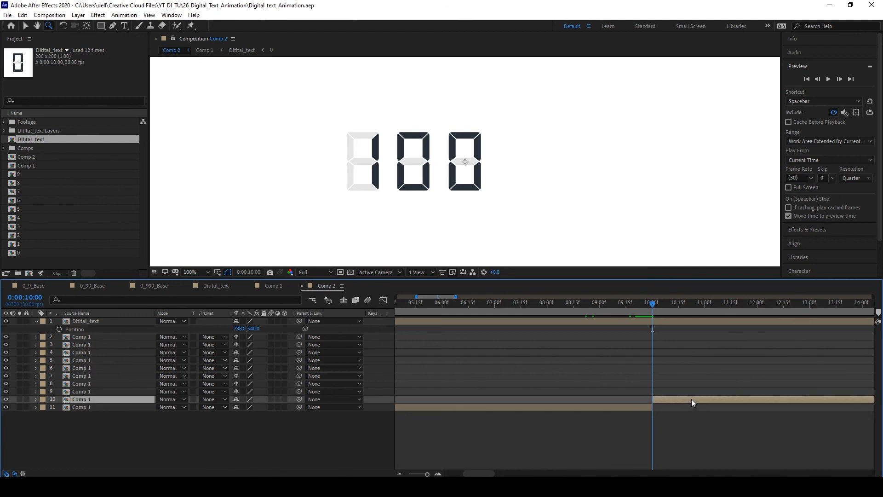
key(o)
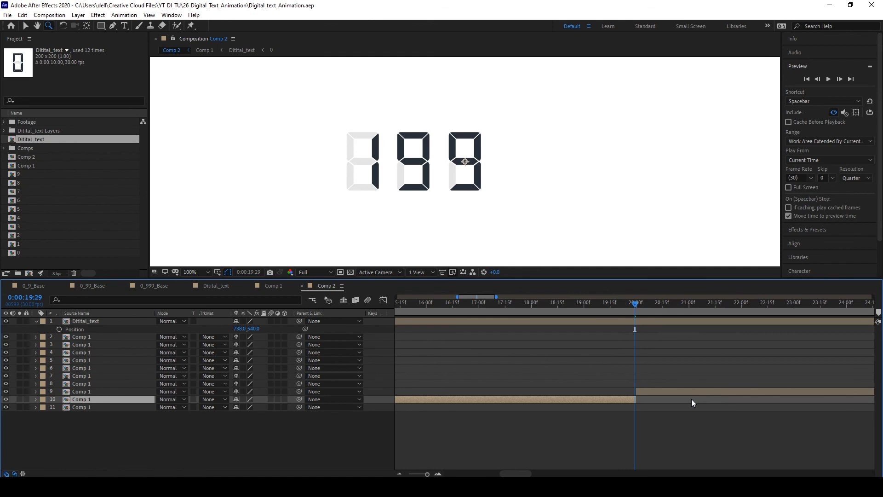
key(Page_Down)
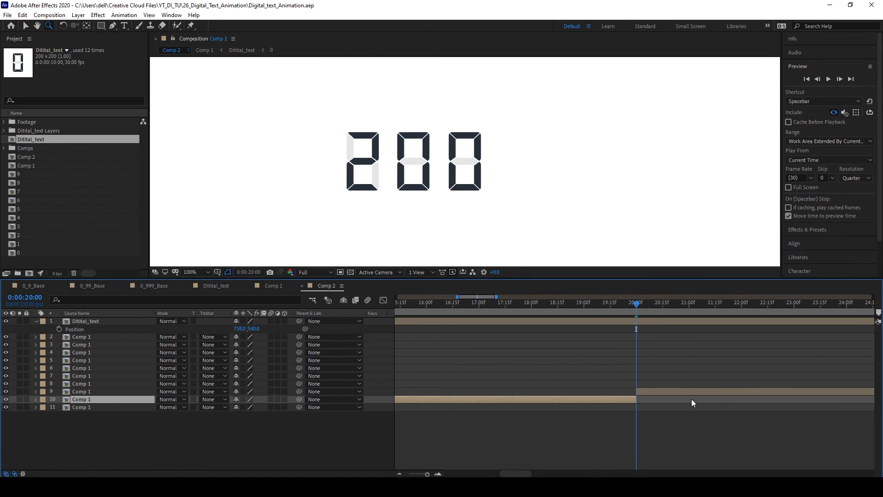
key(Page_Up)
key(Page_Down)
key(Page_Up)
key(Page_Down)
click(692, 393)
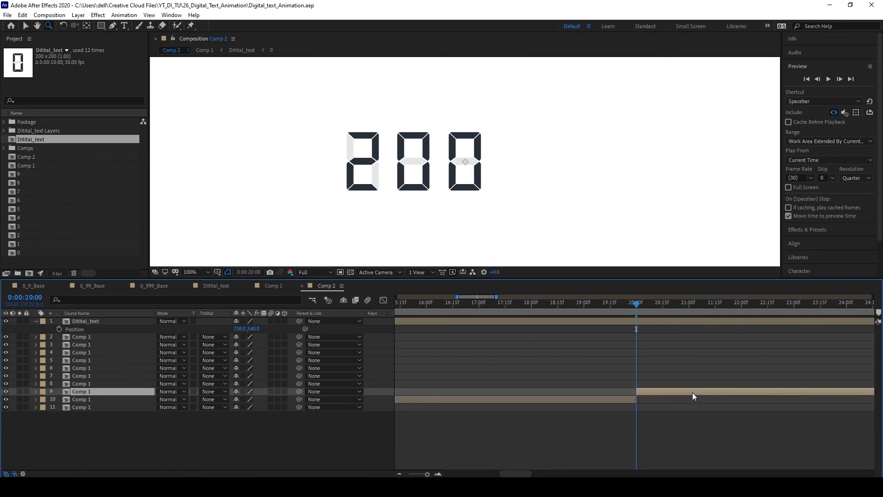
key(o)
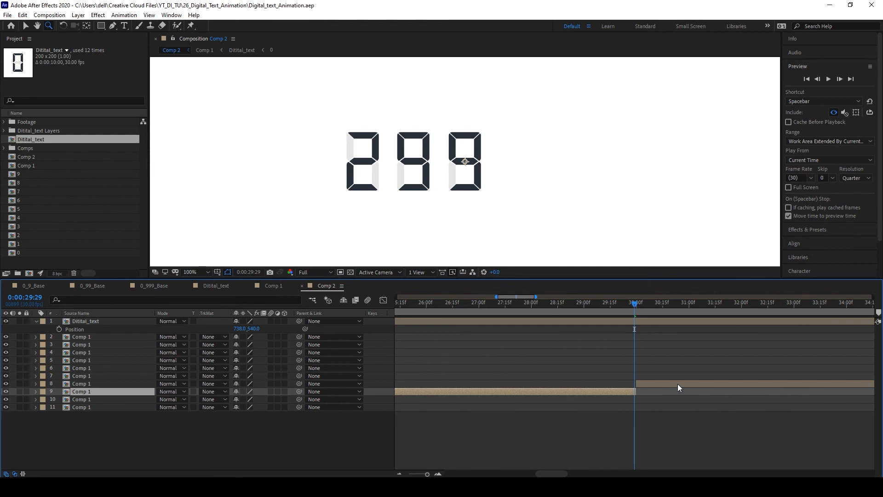
click(678, 384)
key(i)
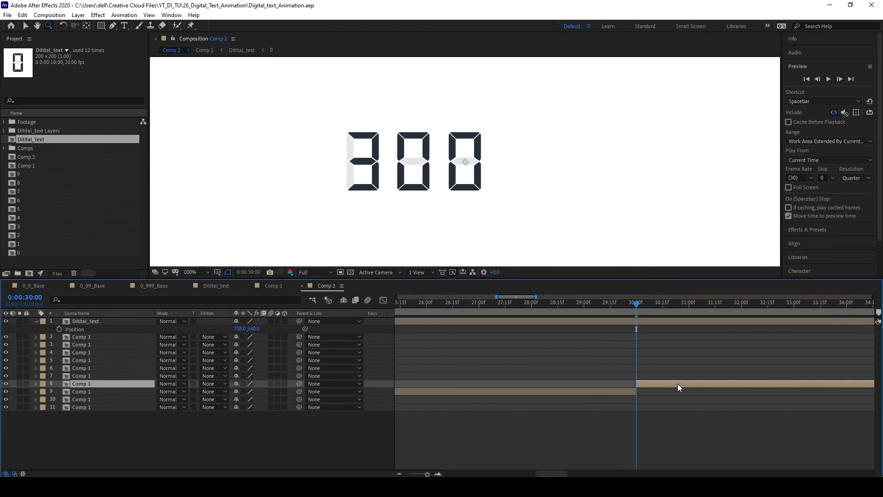
key(Page_Up)
key(Page_Down)
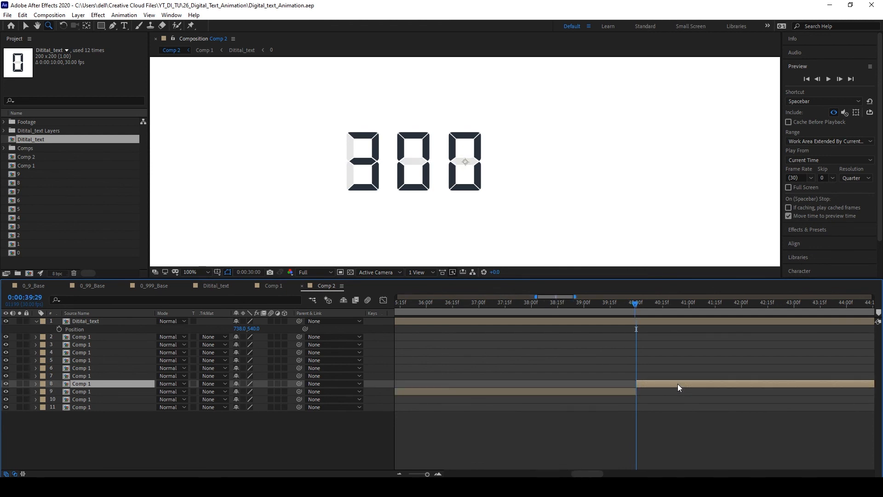
Step: Check the digit change at the out points of layers 8, 7 and 6 and the frame after each
key(o)
key(Page_Down)
click(677, 378)
key(o)
key(Page_Down)
click(676, 368)
key(o)
key(Page_Down)
click(675, 361)
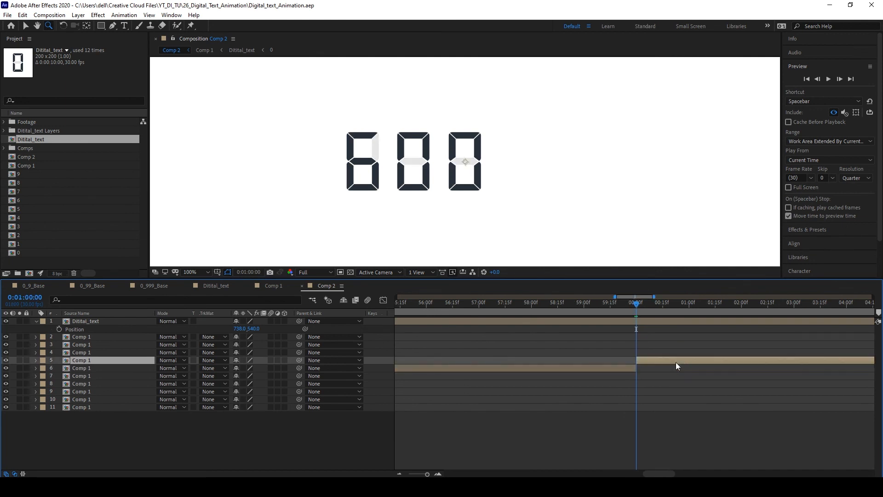
Step: Check the digit change at the out points of layers 5, 4 and 3 and the frame after each
key(o)
key(Page_Down)
click(676, 353)
key(o)
key(Page_Down)
click(680, 347)
key(o)
key(Page_Down)
click(679, 338)
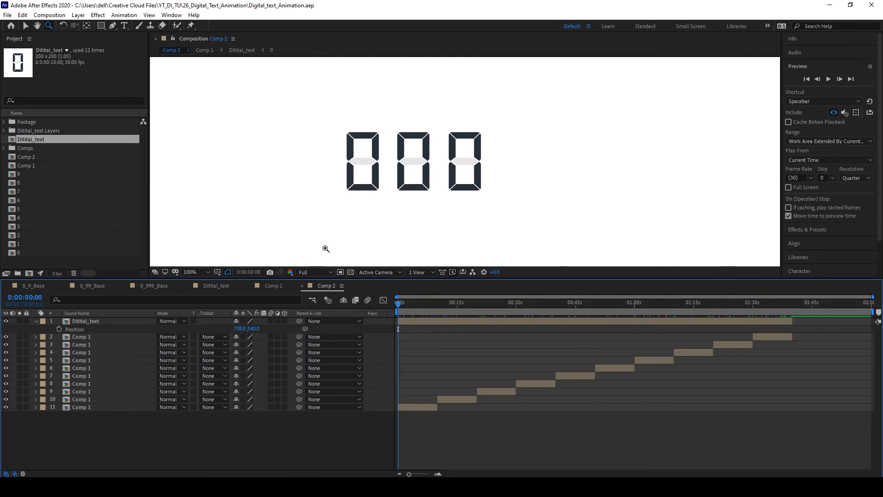
Step: Preview the three-digit count in Comp 2 from 0:00:00:00 with the digits centred in the view
key(h)
drag(376, 221, 435, 229)
key(z)
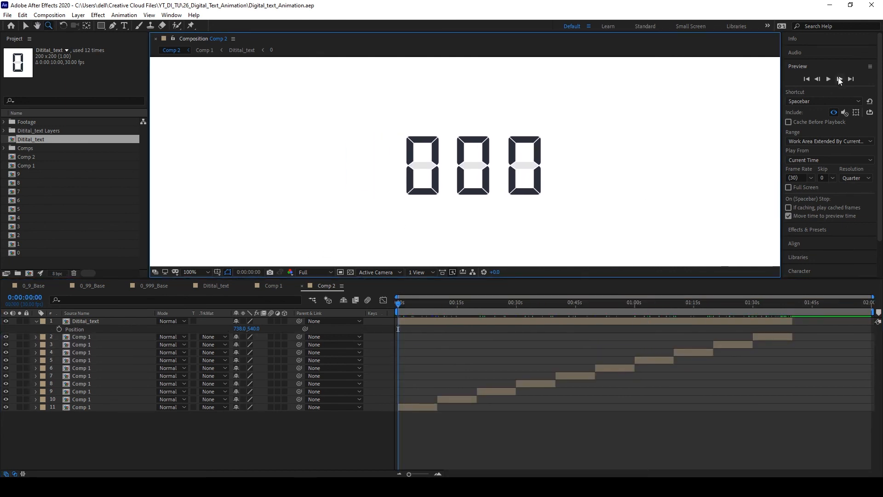
key(space)
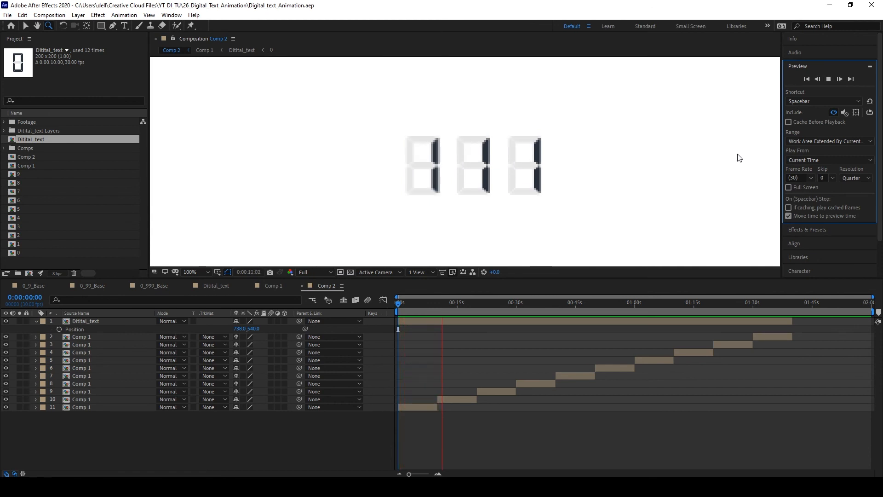